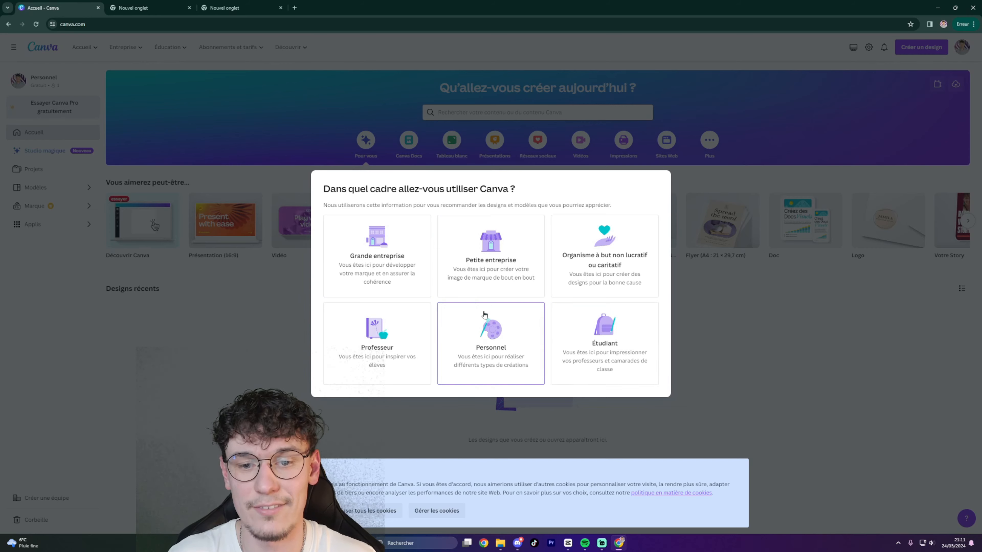
Choose personal use, then decline the Pro free trial and the newsletter subscription.
click(492, 336)
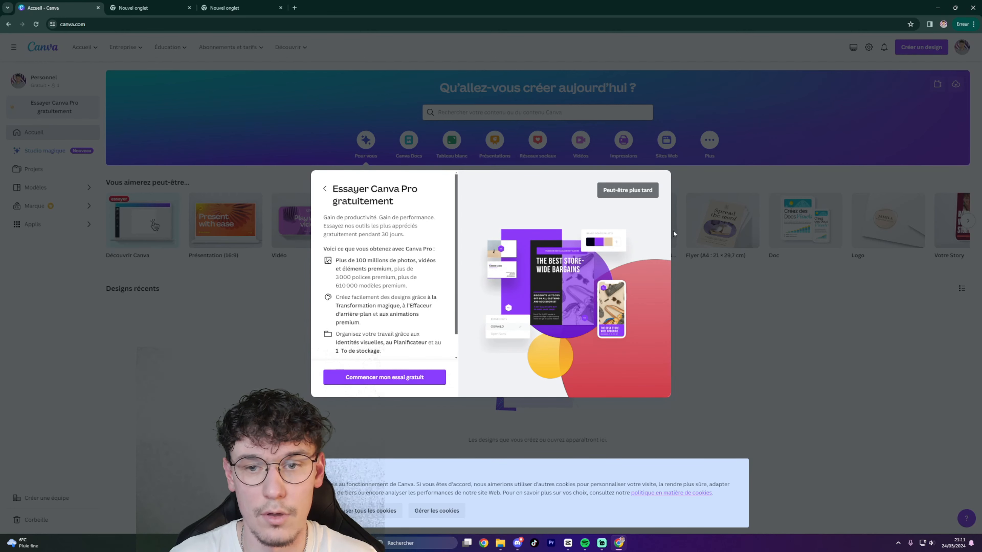
click(628, 190)
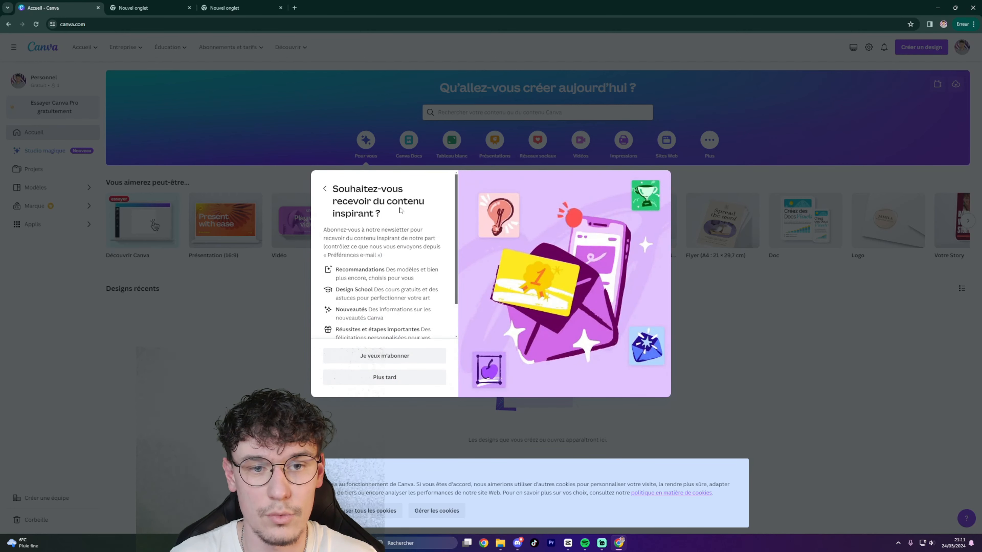
click(384, 377)
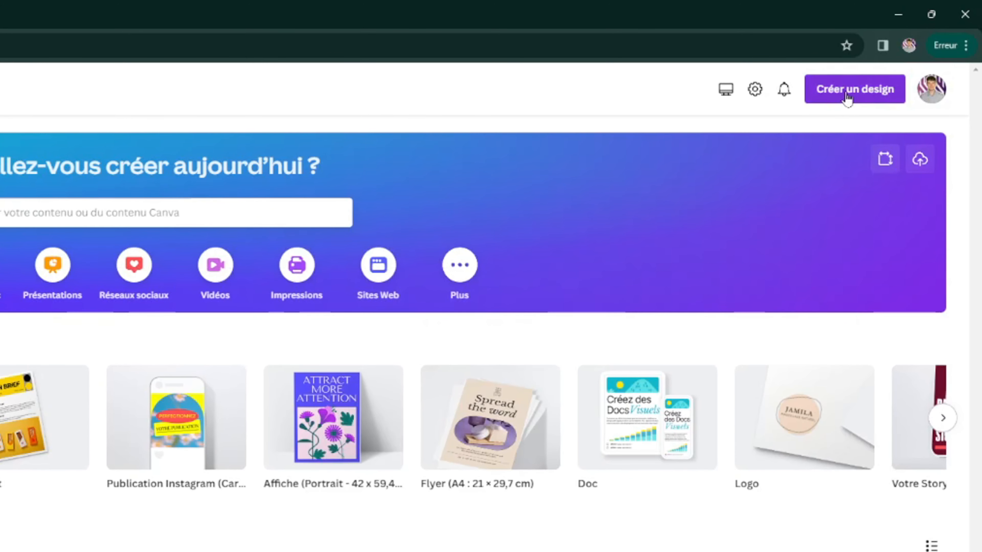
Create a blank Document (Portrait A4) design by searching design types for 'document'.
click(847, 100)
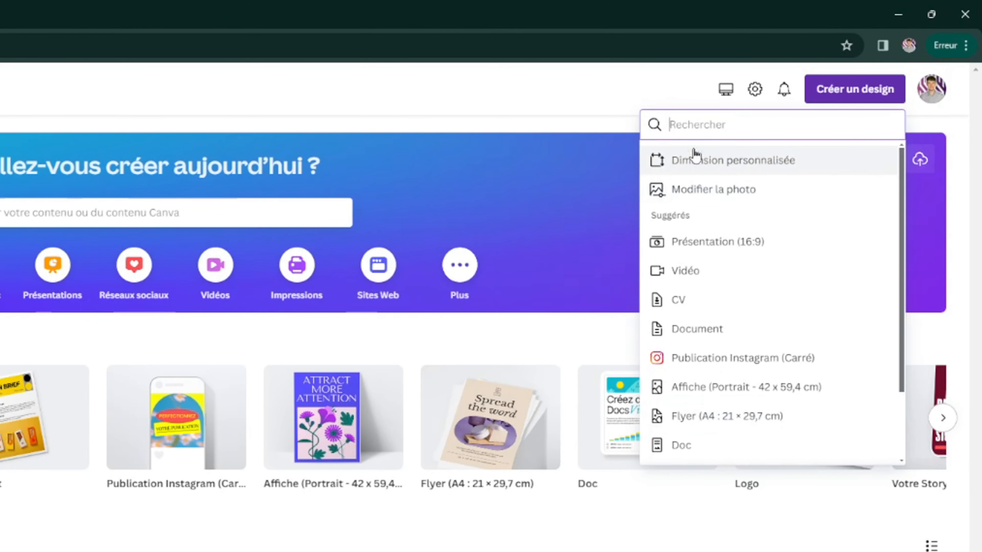
text(do)
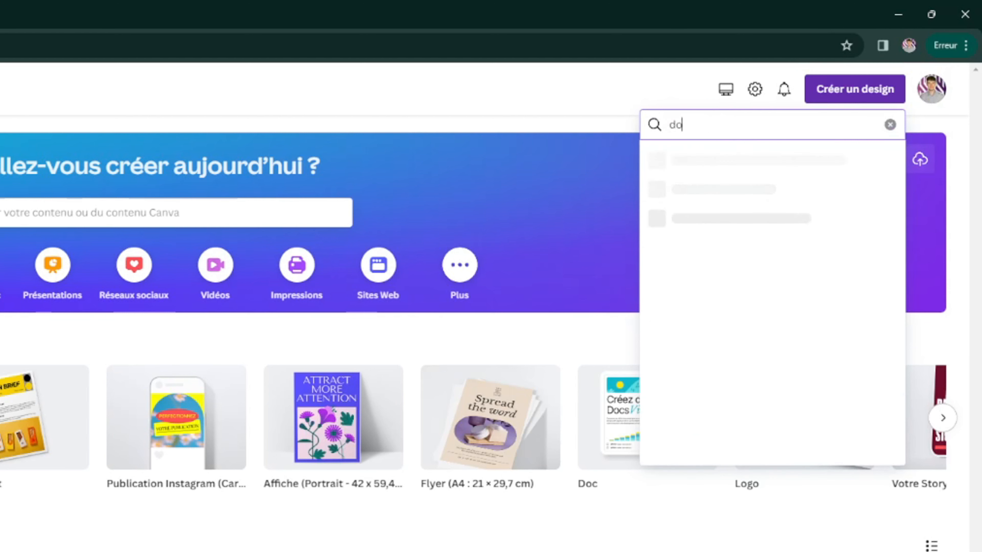
text(cument)
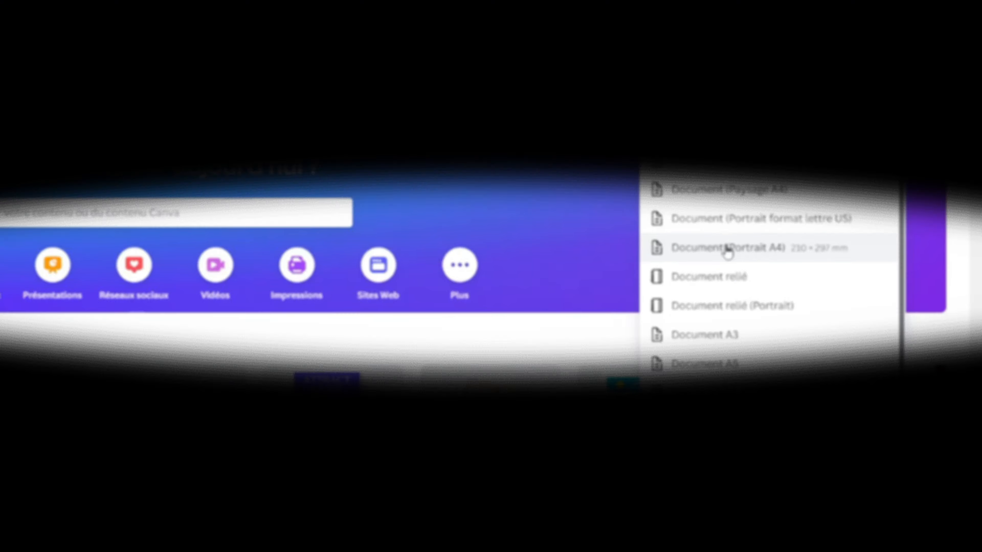
click(728, 250)
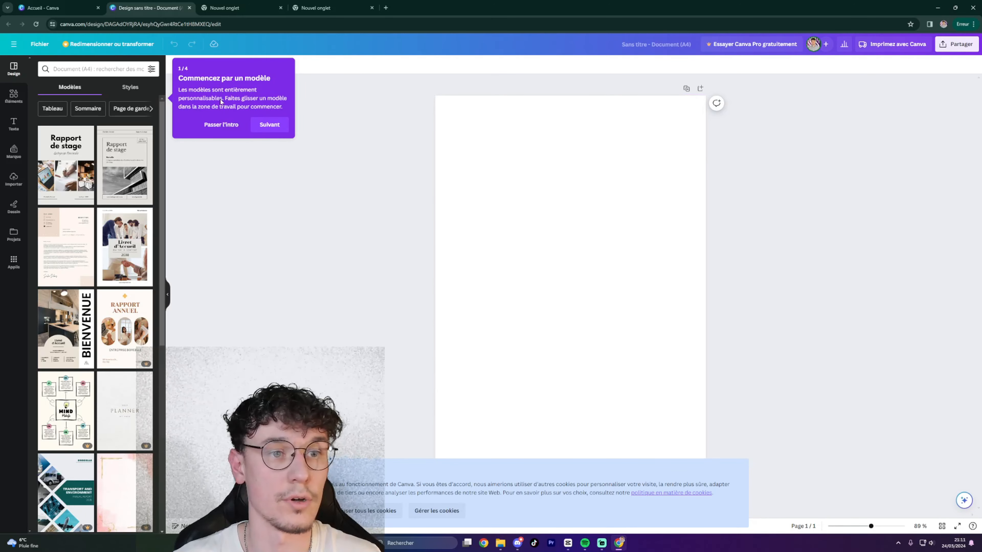
Skip the intro tour, dismiss the cookie notice and focus the Elements search box.
click(209, 125)
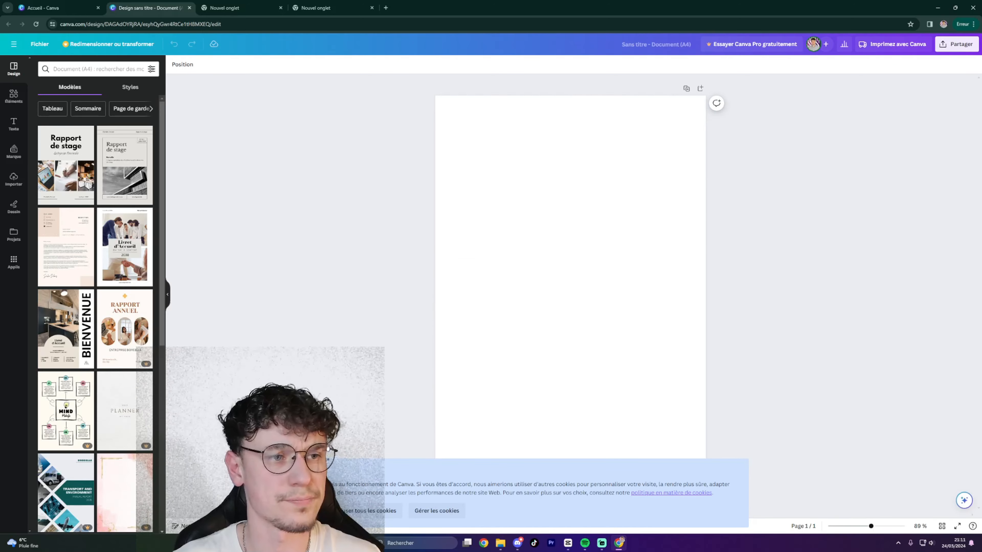
click(13, 96)
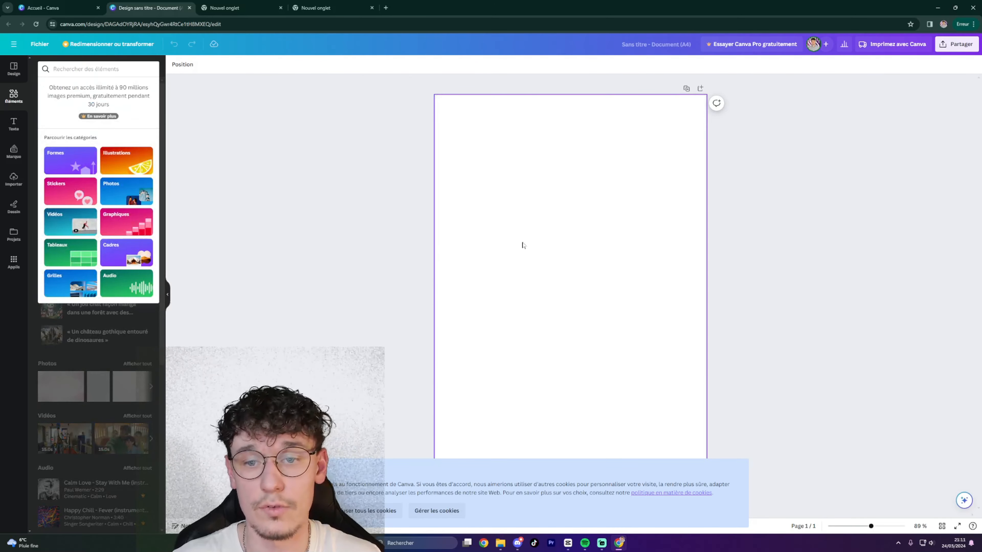
click(370, 510)
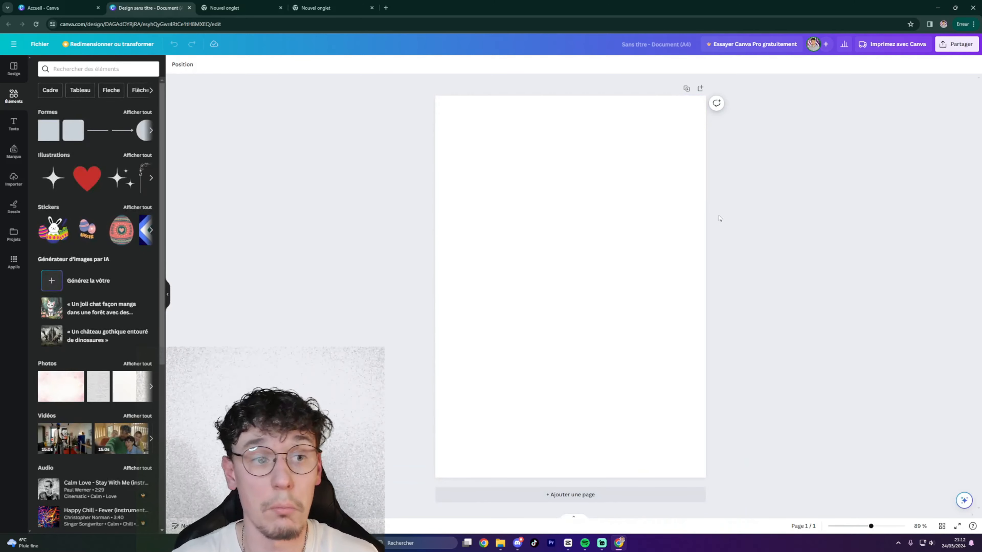
click(94, 69)
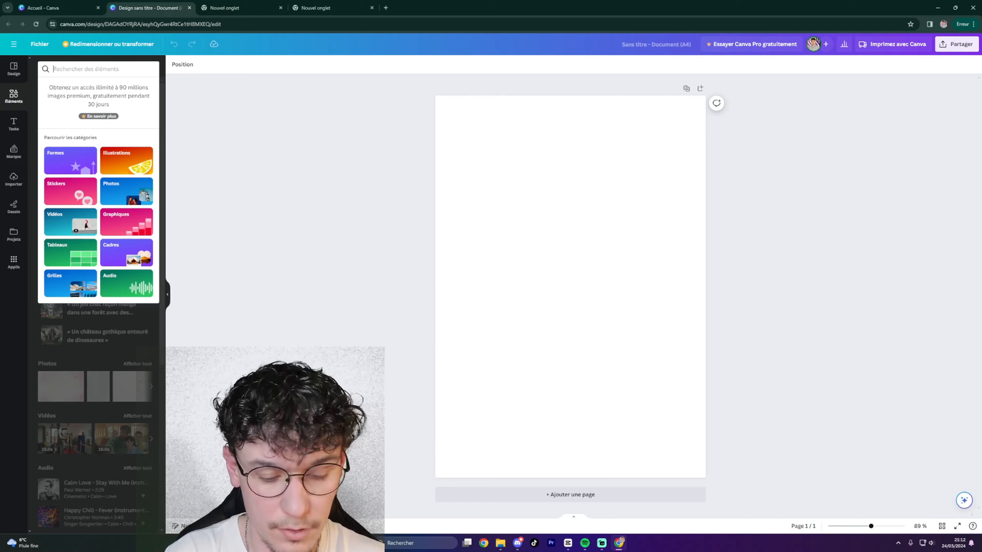
Search elements for 'cuisine' and add the tomato and pasta photo to page 1.
text(cuisine)
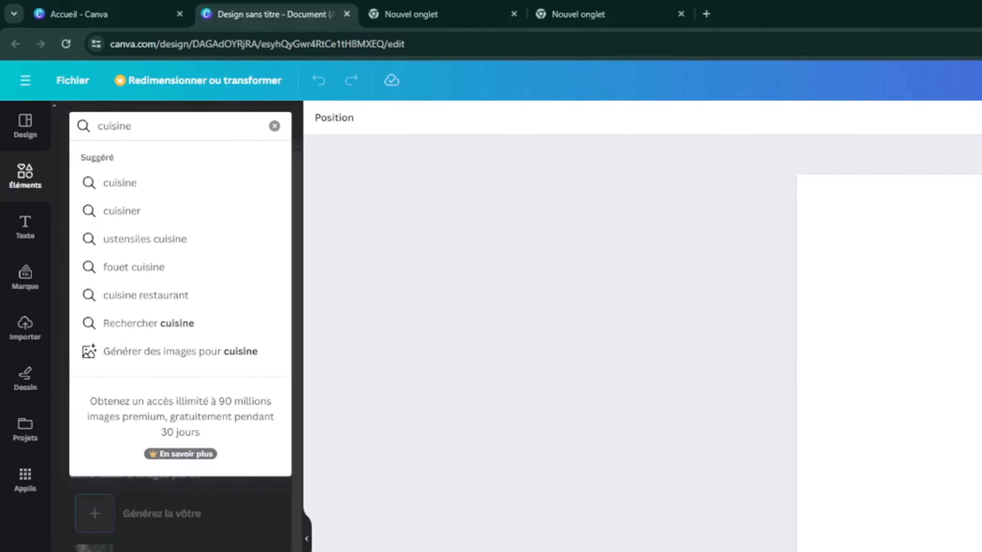
key(Return)
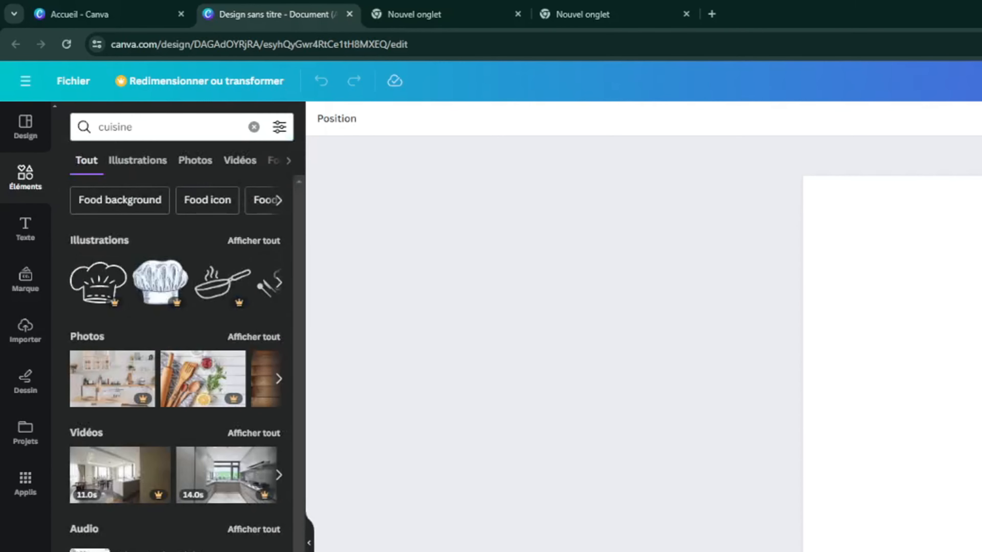
click(255, 340)
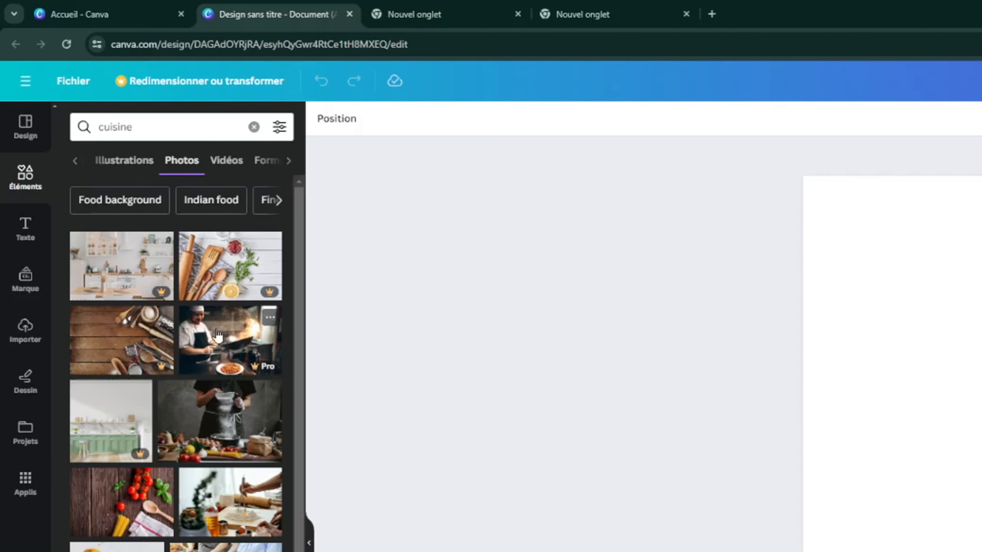
scroll(232, 379, down, 2)
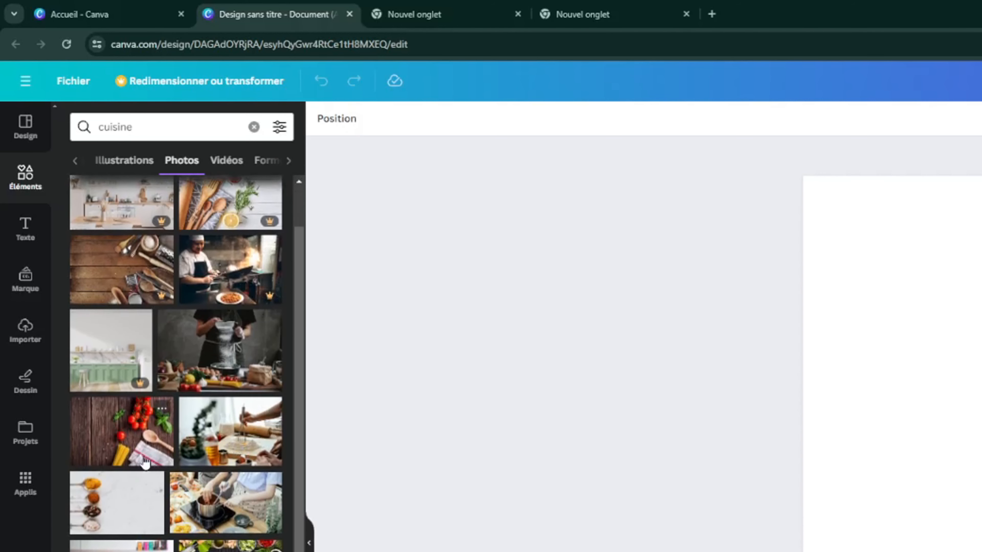
click(142, 444)
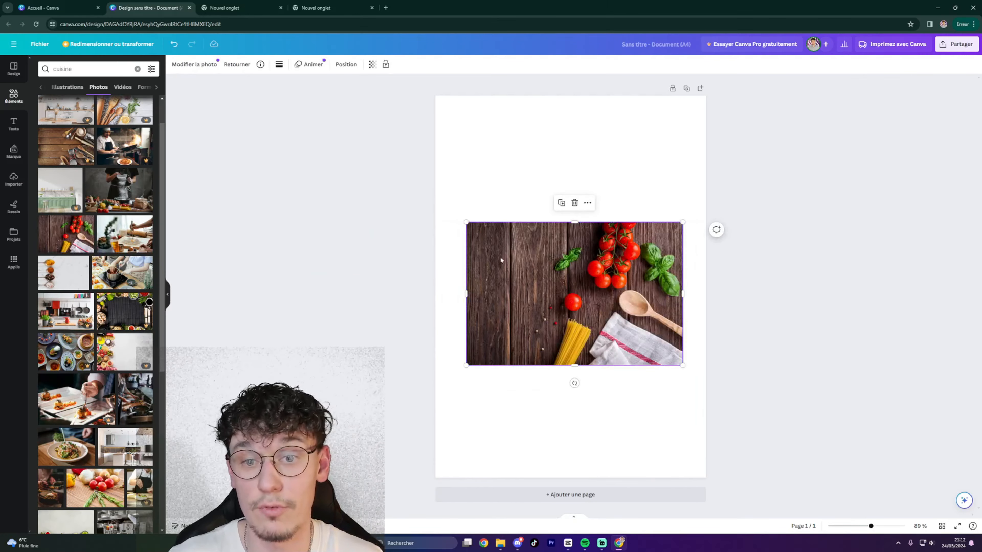
Move and enlarge the photo until it fills the whole A4 page.
drag(500, 257, 422, 307)
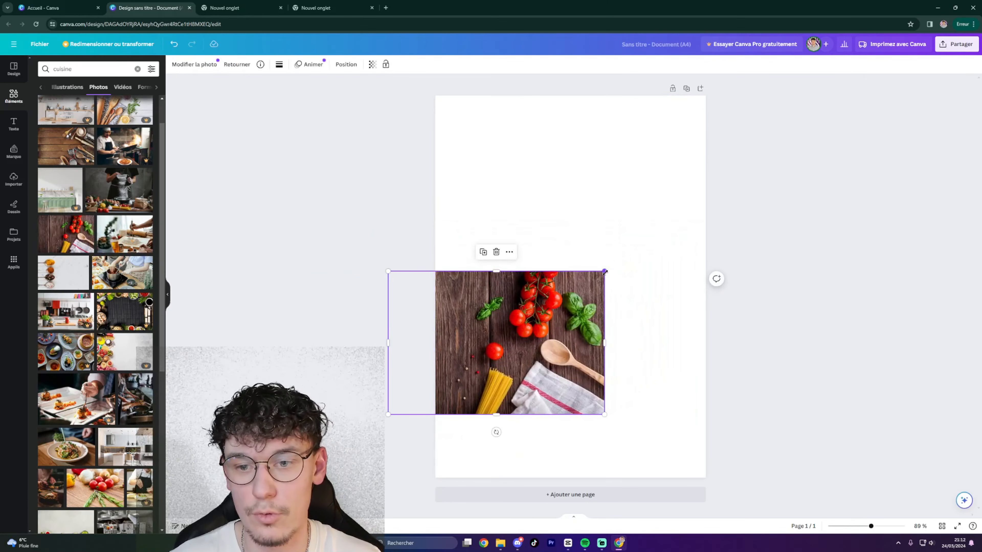
drag(604, 271, 826, 33)
drag(388, 413, 292, 478)
drag(603, 363, 497, 347)
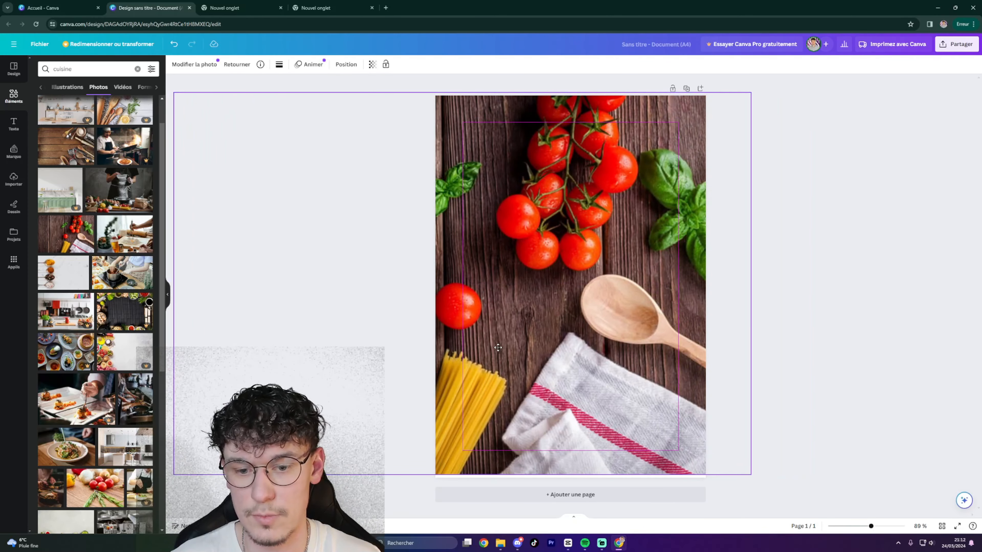
drag(750, 475, 756, 478)
drag(638, 333, 643, 336)
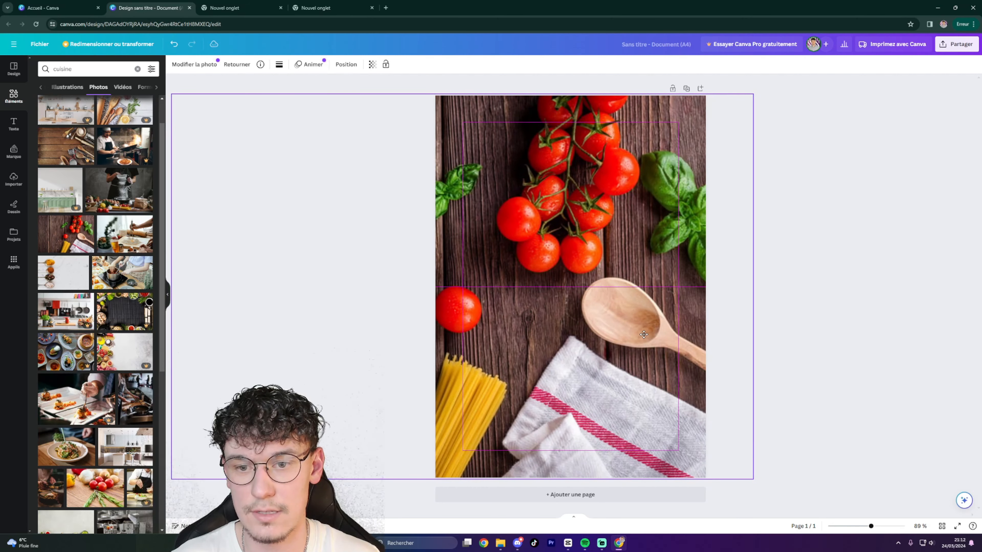
click(828, 362)
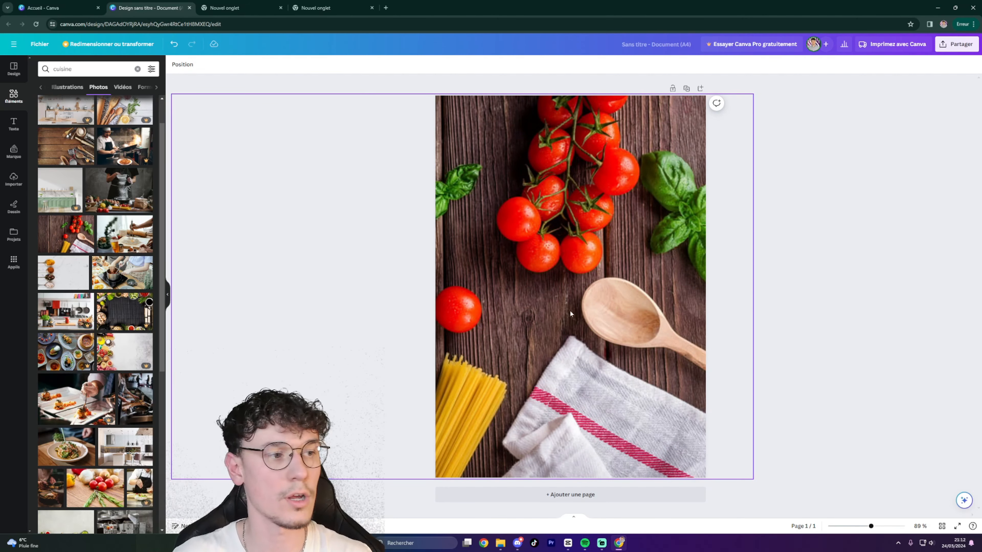
Add two blank pages after the photo page and clear the 'cuisine' elements search.
click(568, 494)
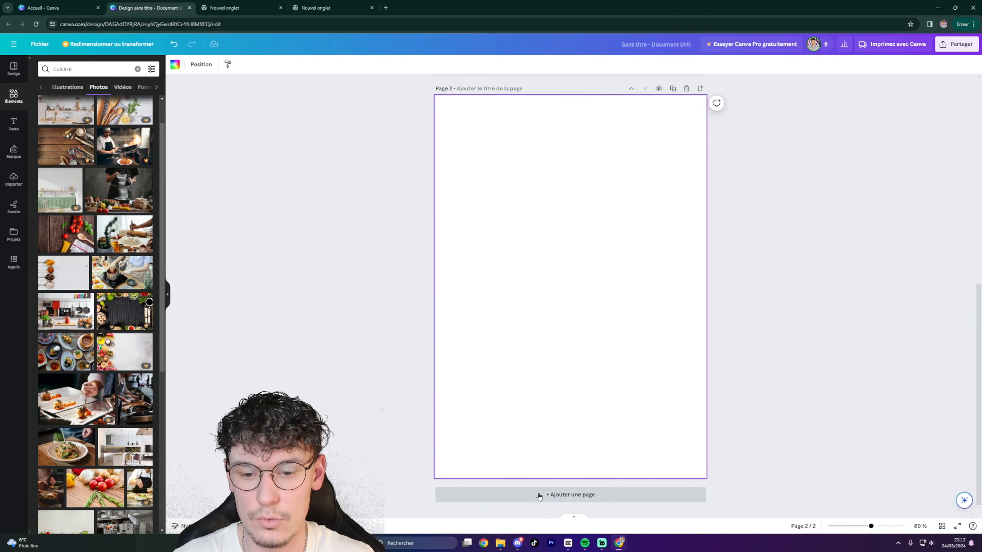
scroll(573, 251, up, 1)
scroll(573, 251, up, 8)
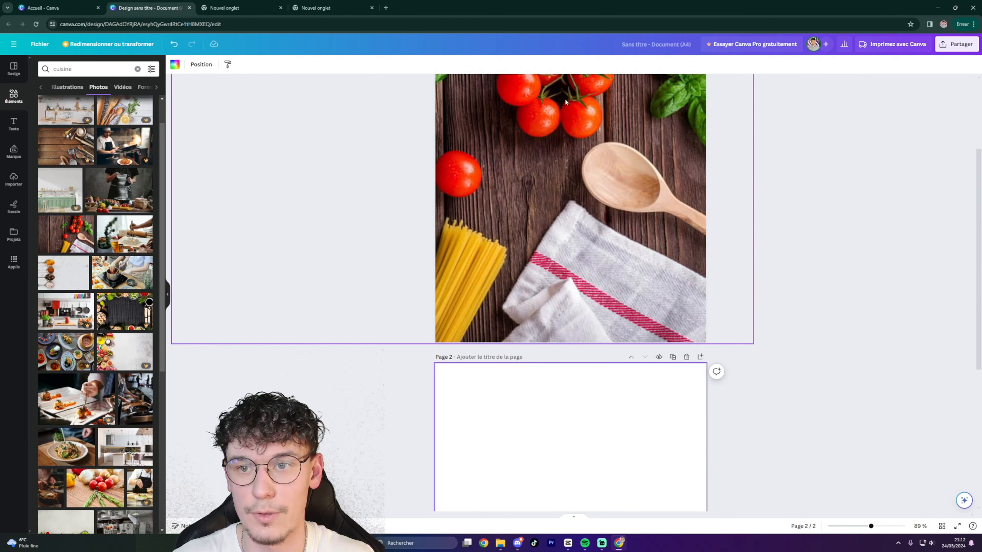
scroll(588, 256, down, 5)
scroll(588, 256, down, 4)
click(581, 496)
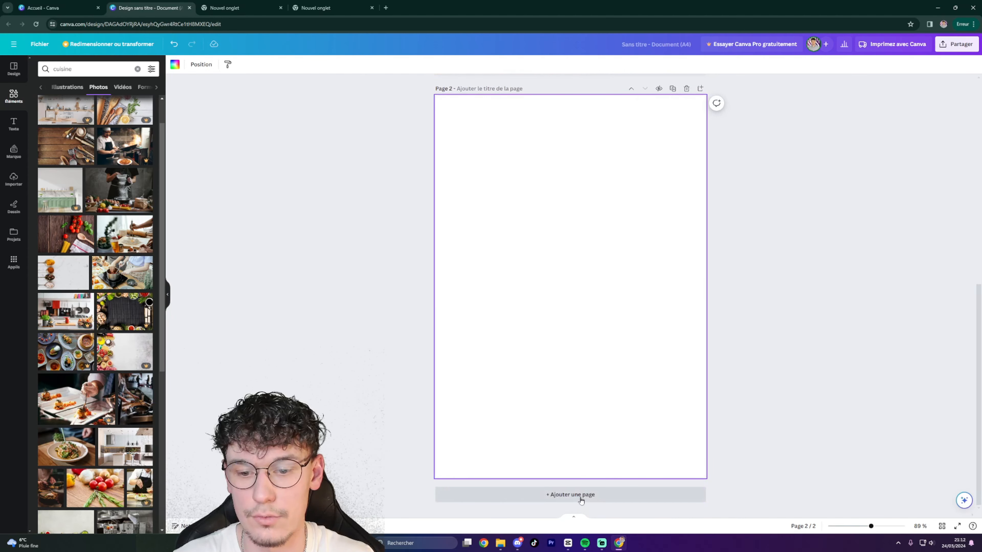
scroll(575, 444, up, 15)
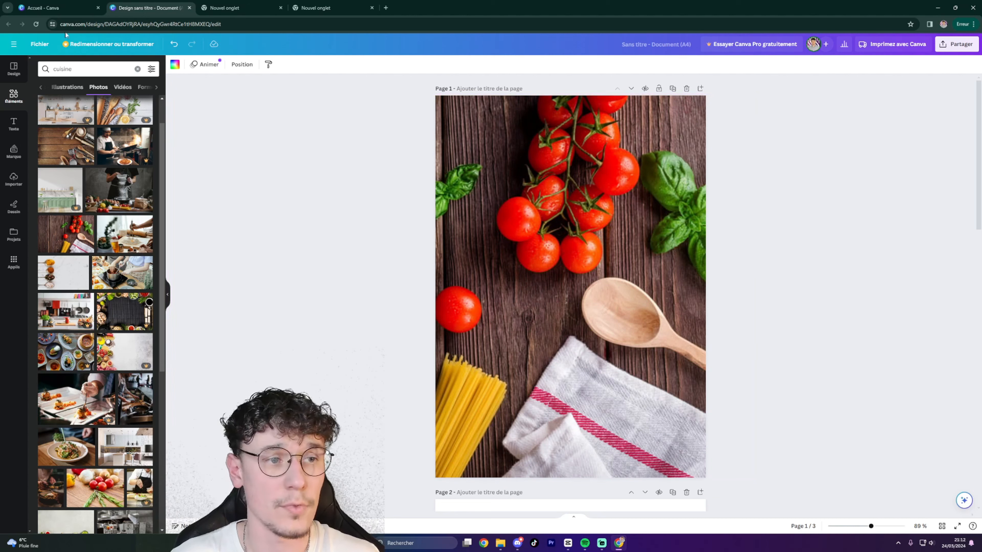
click(93, 69)
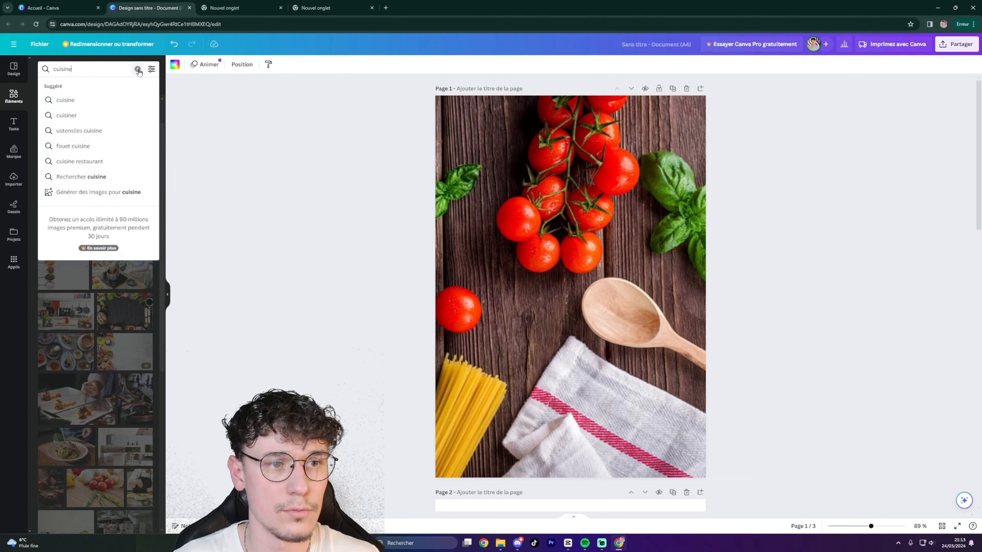
click(137, 69)
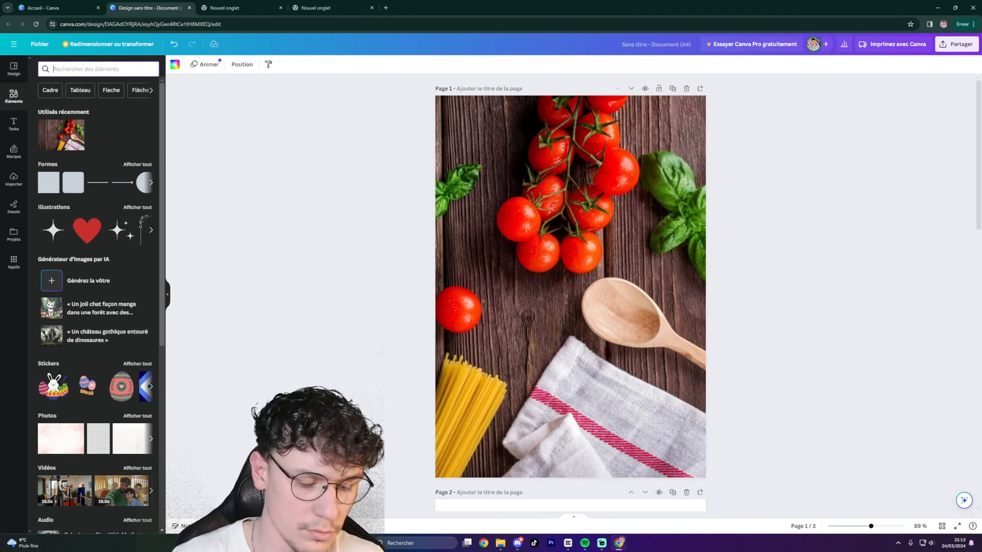
Search elements for white rectangles, place and resize a black rectangle, then delete it.
text(rectangl)
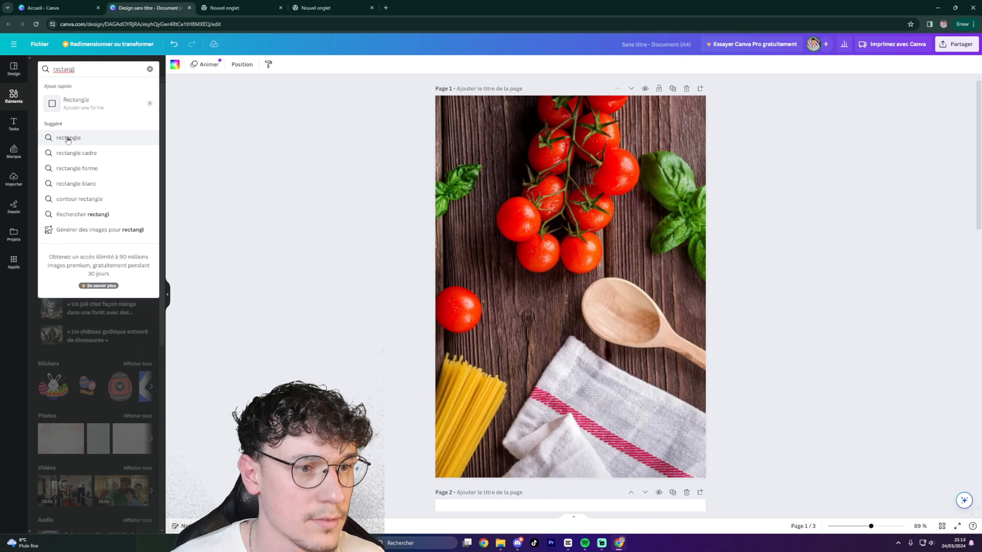
click(77, 183)
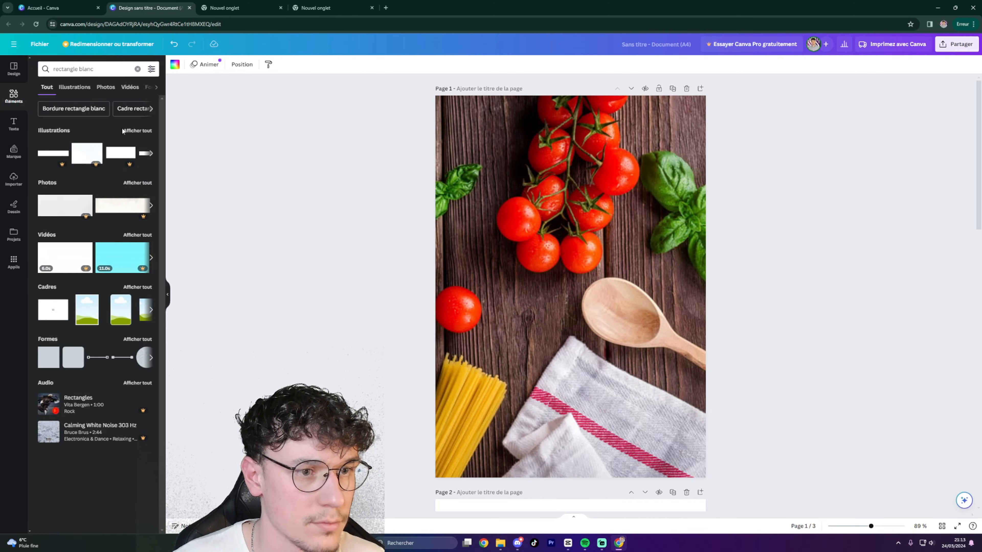
click(135, 131)
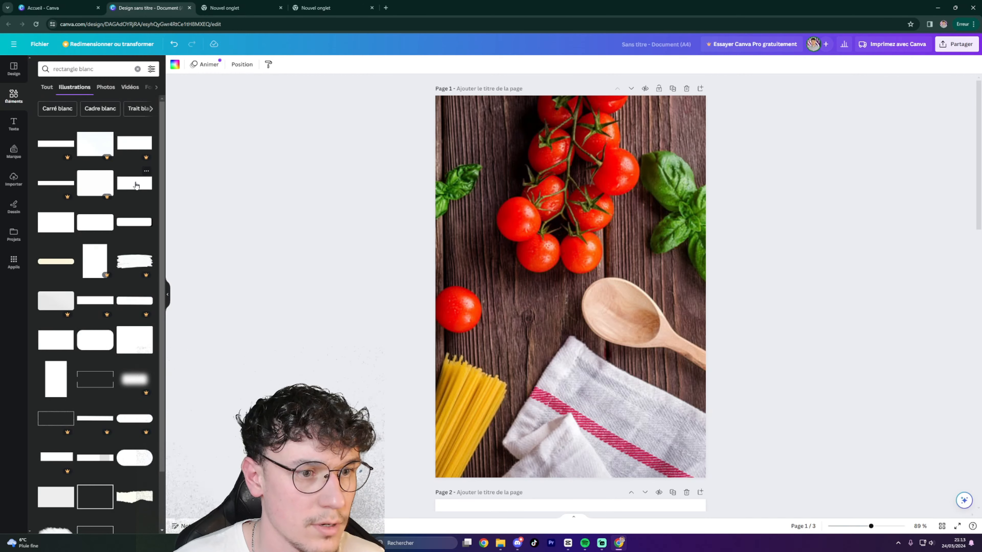
drag(56, 224, 487, 266)
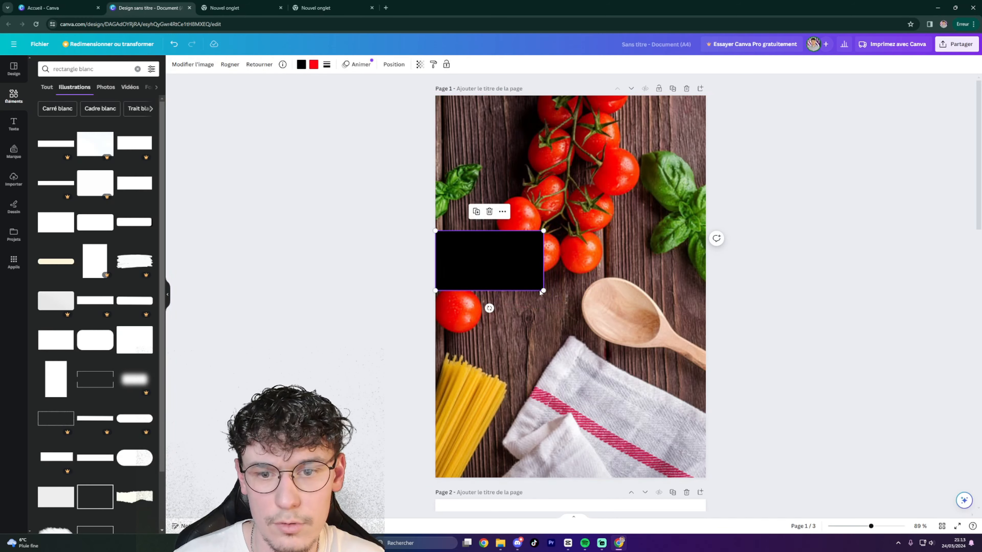
drag(543, 290, 718, 354)
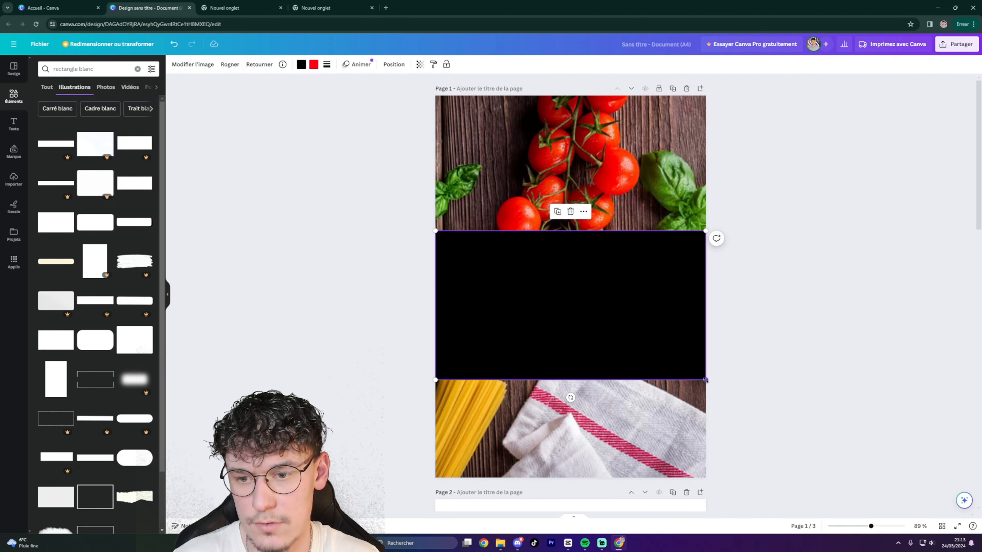
drag(705, 380, 576, 307)
drag(551, 269, 575, 290)
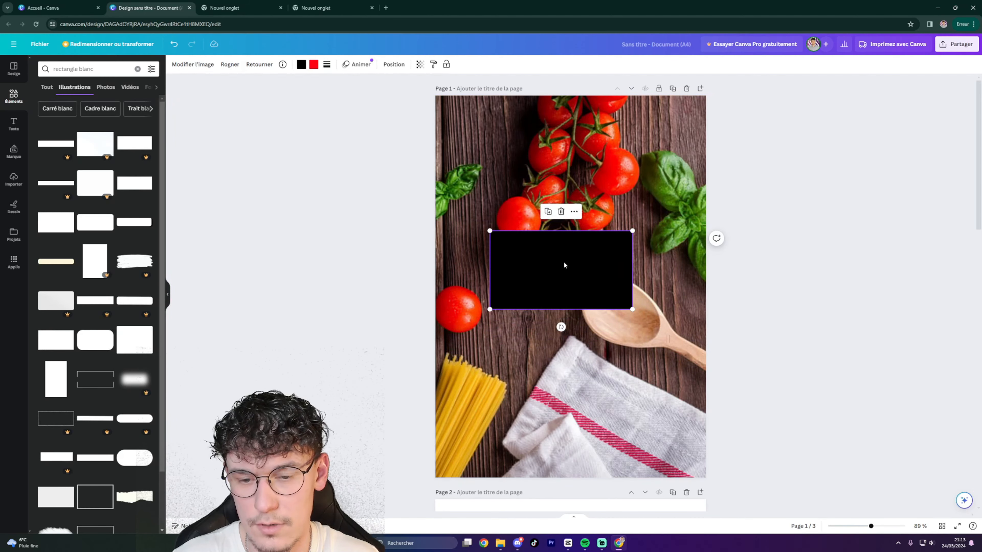
key(Delete)
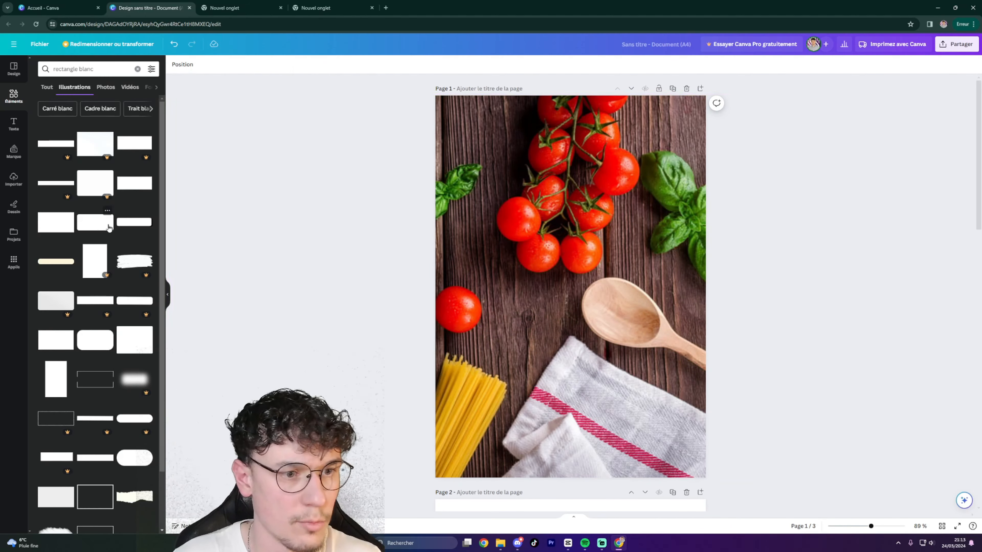
Place a white rectangle on the photo, enlarge it, lower its transparency, then delete it.
drag(143, 226, 552, 288)
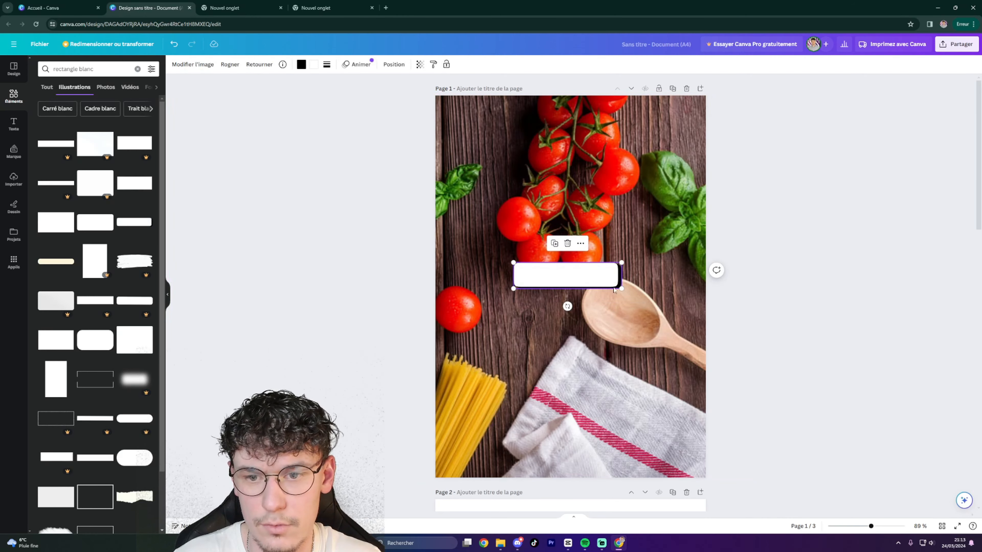
drag(621, 288, 762, 322)
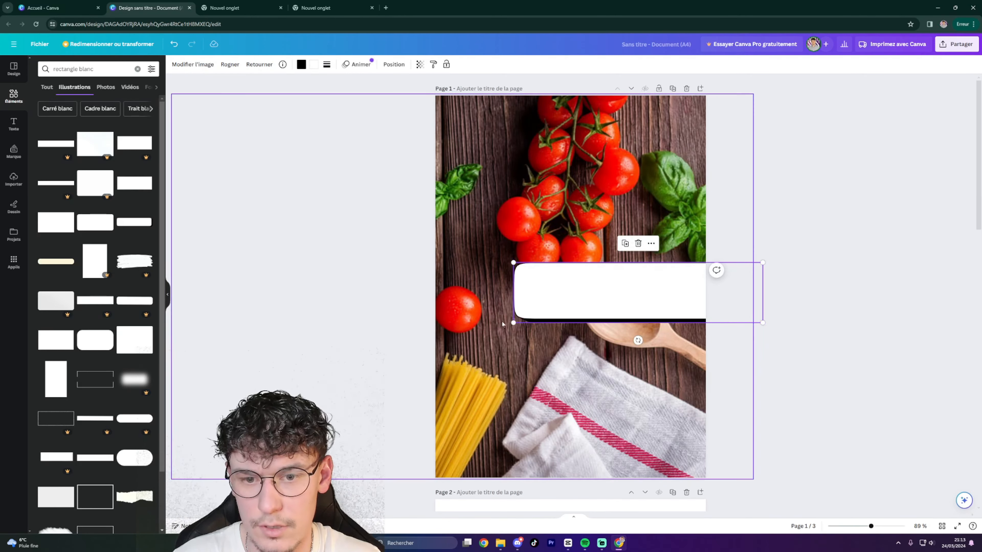
drag(513, 323, 511, 295)
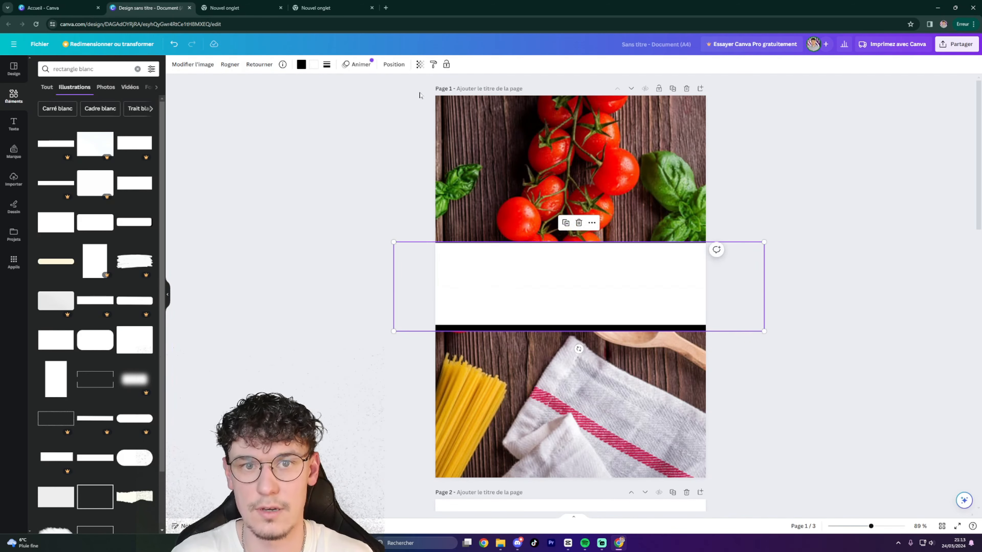
click(419, 65)
drag(420, 95, 411, 95)
drag(594, 309, 584, 279)
key(Delete)
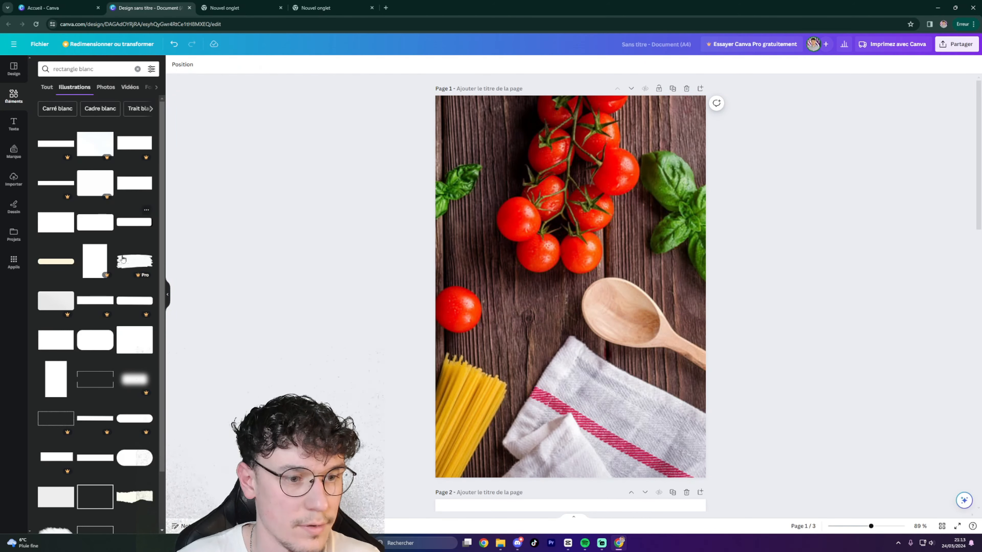
Drop another white rectangle onto page 1, move it up, and delete it again.
scroll(130, 244, down, 1)
drag(62, 303, 740, 347)
drag(633, 351, 609, 309)
key(Delete)
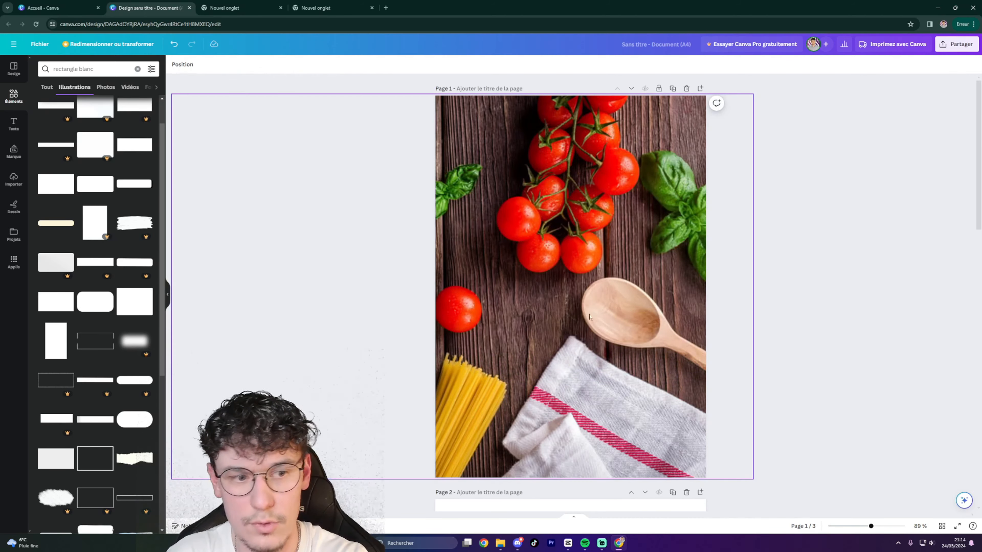
Place a full-width white band centred on page 1 with transparency set to 71.
scroll(70, 317, down, 1)
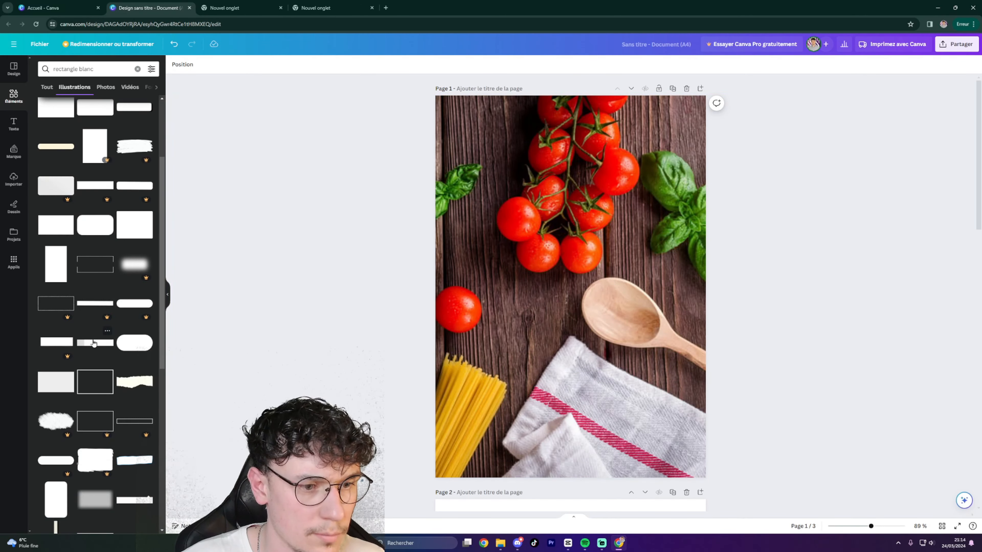
scroll(124, 309, up, 2)
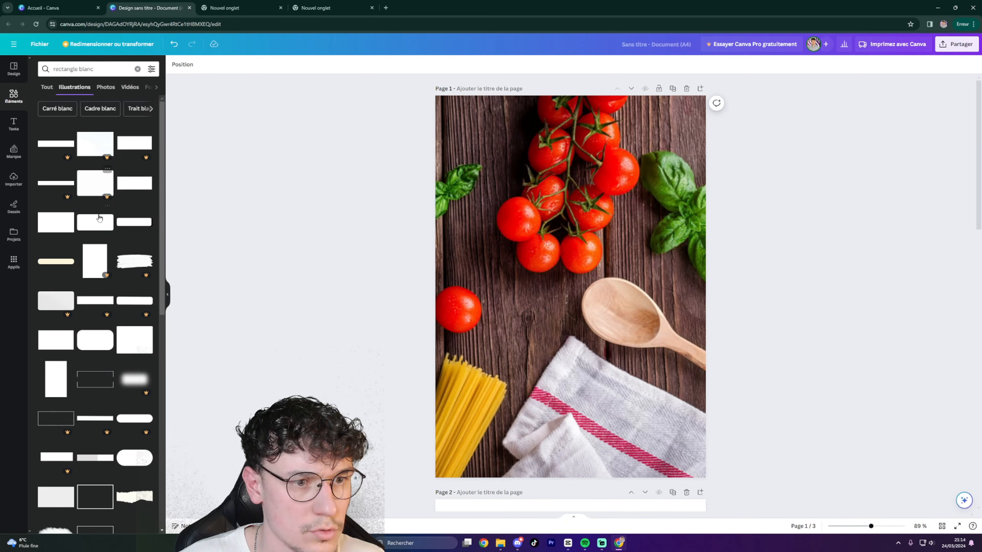
drag(131, 185, 509, 238)
drag(598, 268, 726, 320)
drag(488, 325, 424, 353)
mouse_move(544, 307)
mouse_down()
mouse_move(544, 296)
mouse_move(540, 306)
mouse_up()
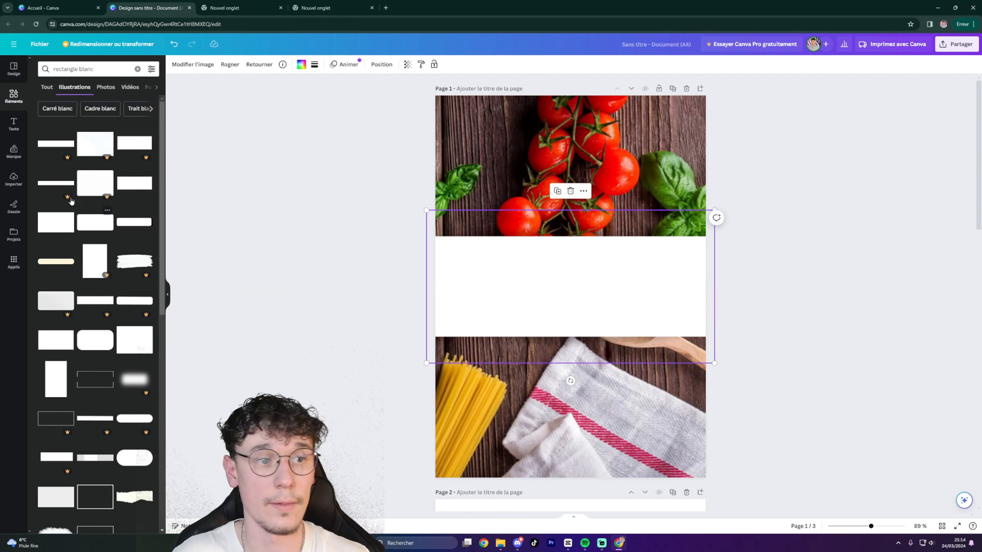
click(408, 65)
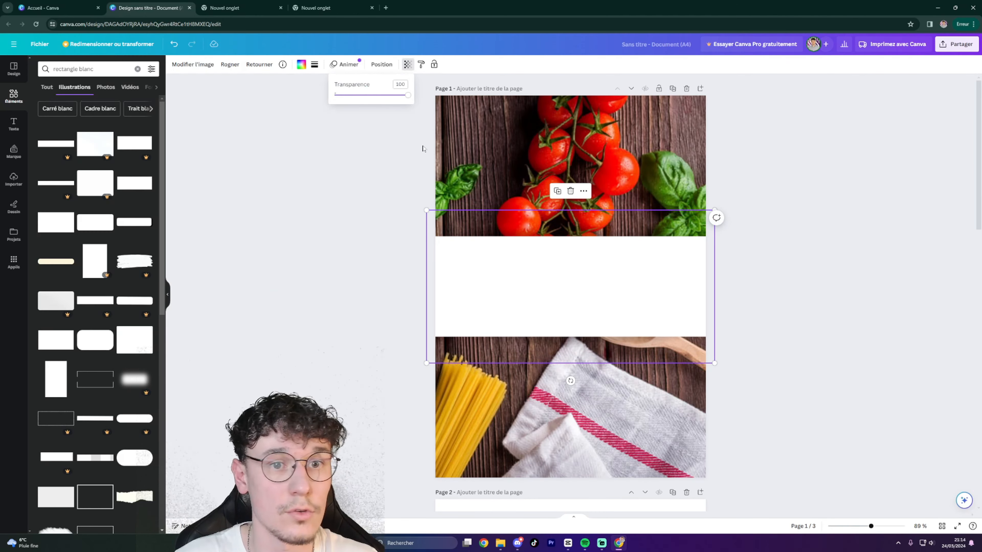
drag(410, 99, 387, 100)
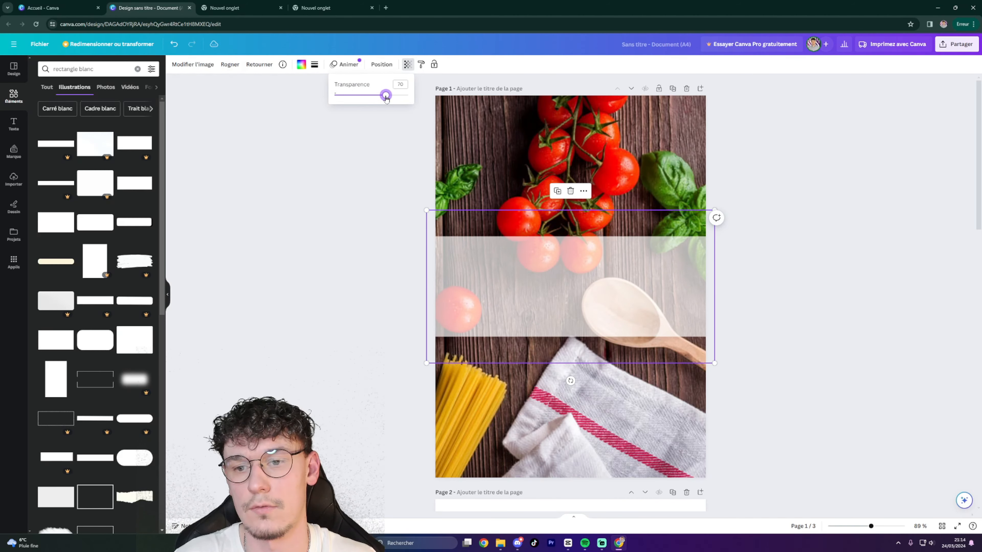
click(340, 157)
click(807, 219)
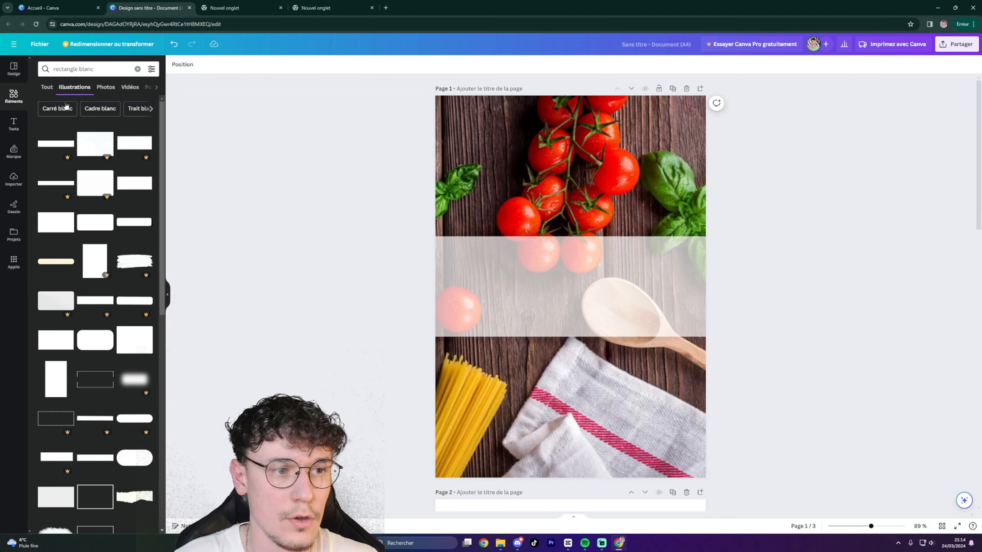
click(14, 124)
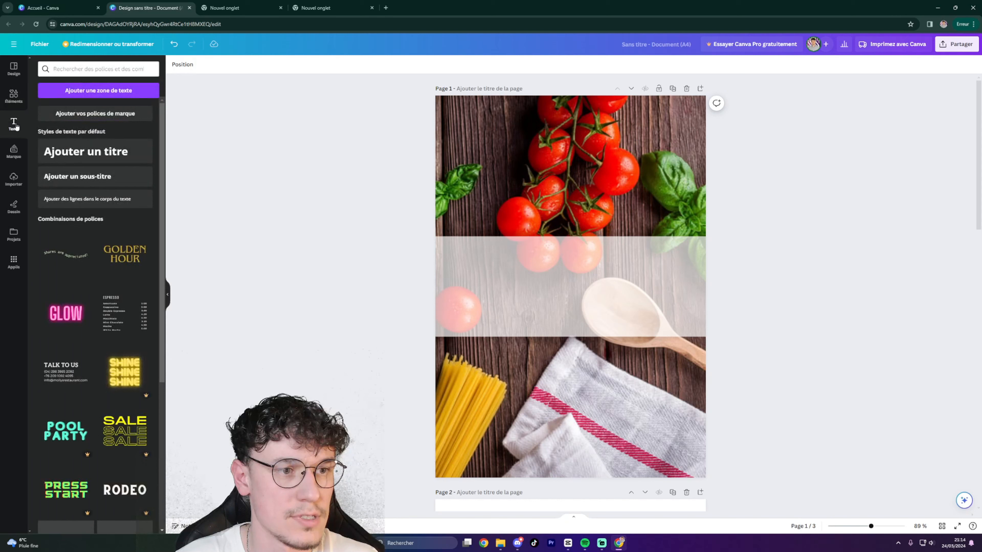
Add a title reading 'MES 10 RECETTES' with 'SECRETES' on a second line.
click(71, 153)
click(539, 286)
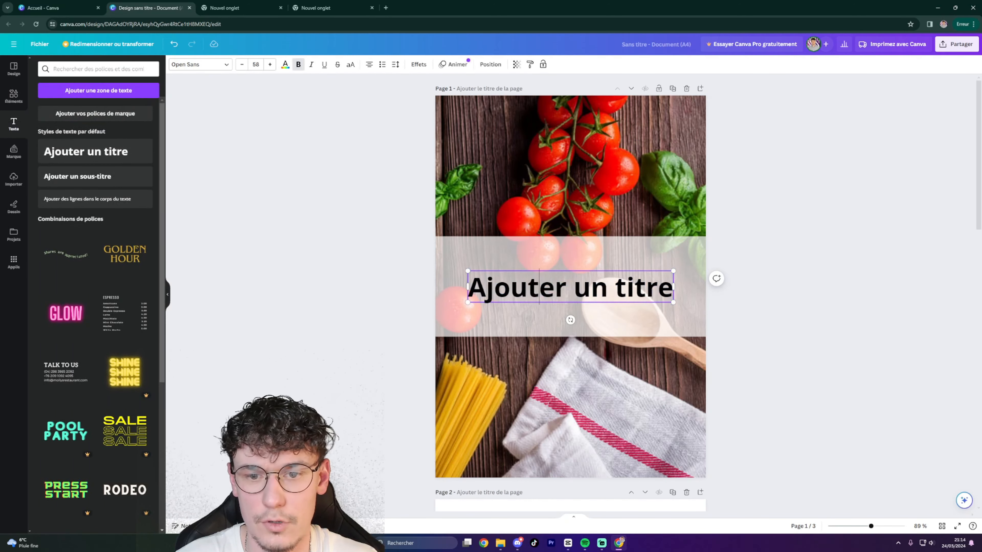
drag(673, 288, 467, 288)
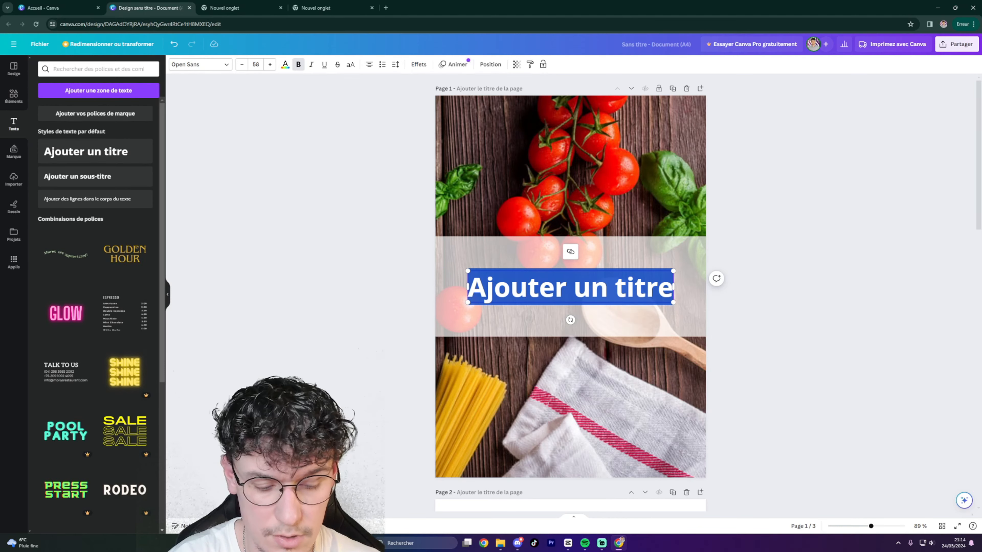
text(M)
key(BackSpace)
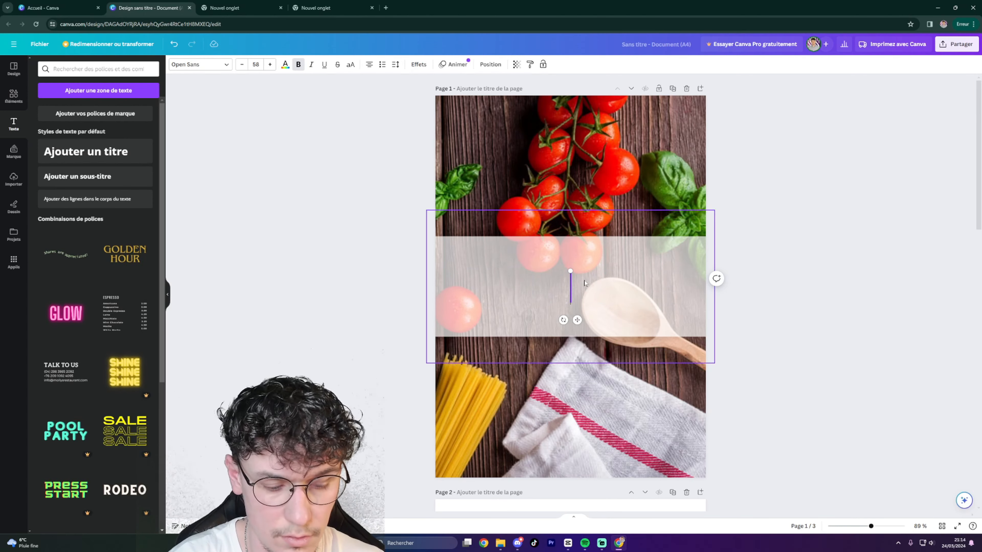
text(MES)
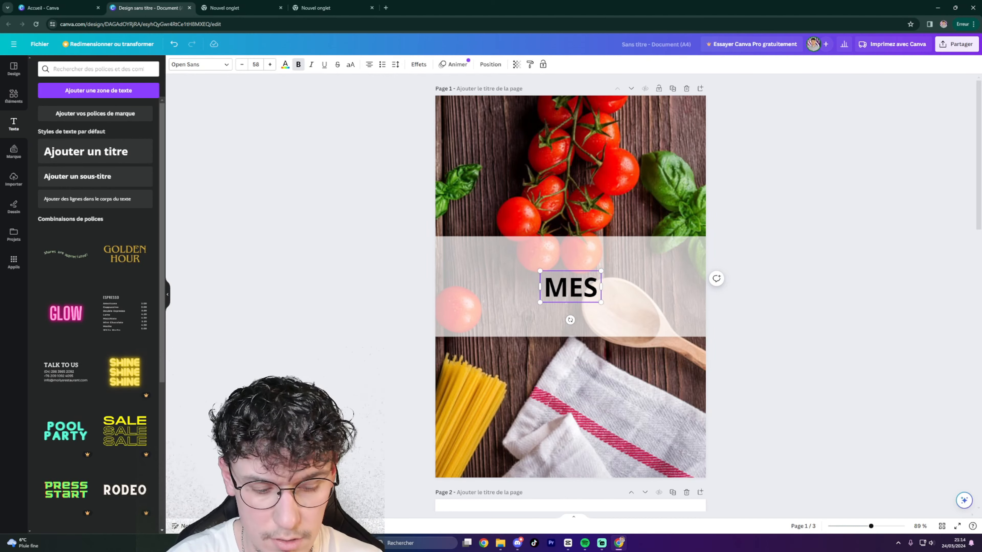
text( 1°)
key(BackSpace)
text(0)
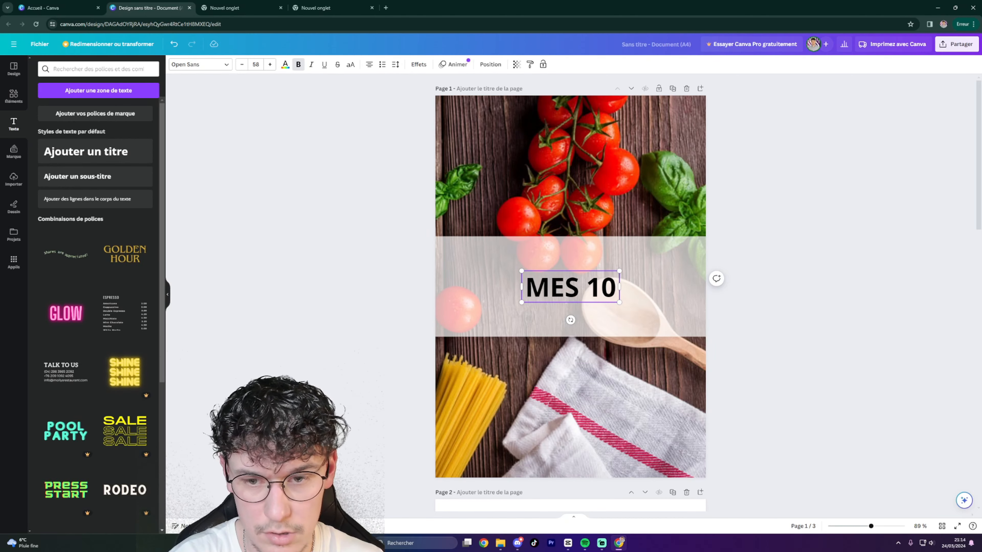
text( RE)
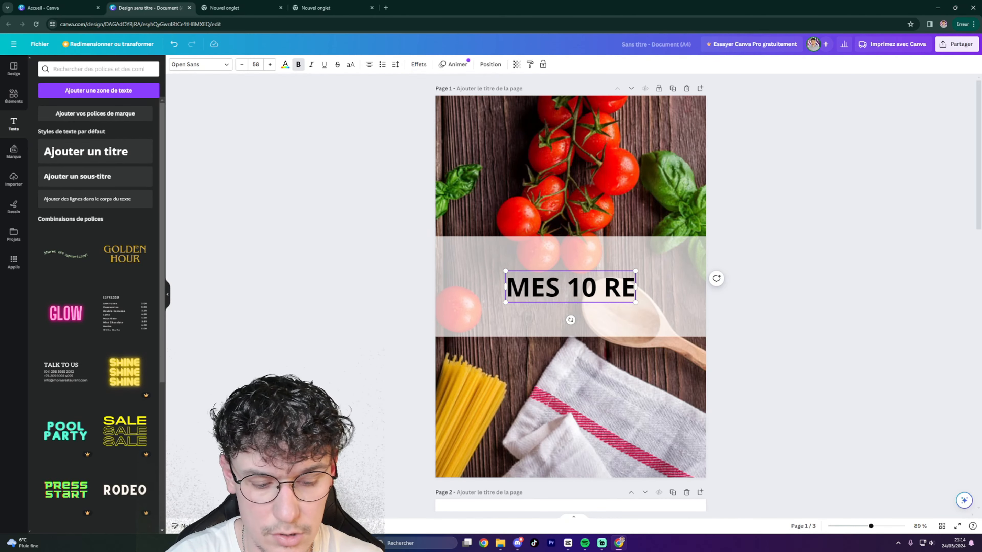
text(CETTES S)
key(BackSpace)
key(BackSpace)
key(Return)
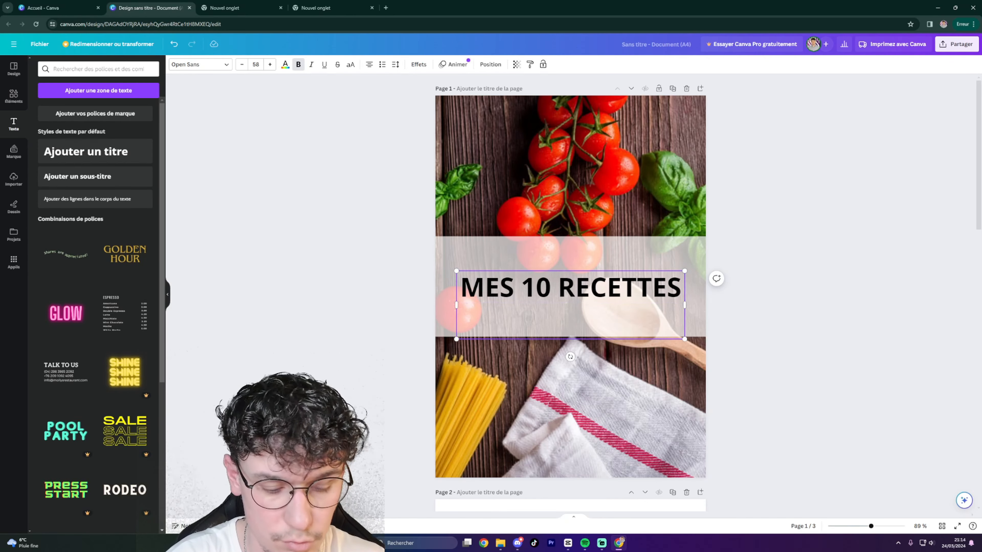
text(SECRETES)
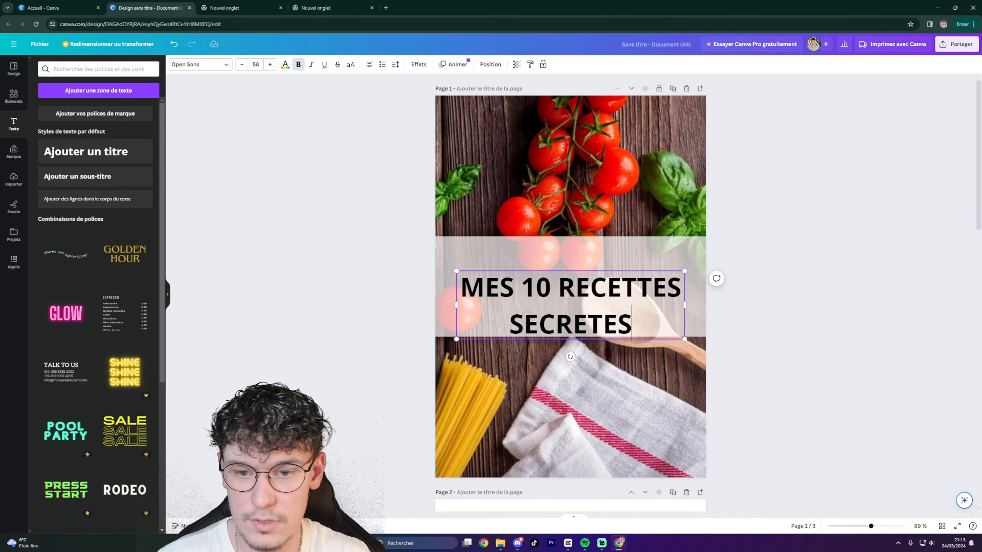
click(746, 305)
Centre the title on the white band and select all of its text.
drag(592, 312, 591, 292)
click(796, 338)
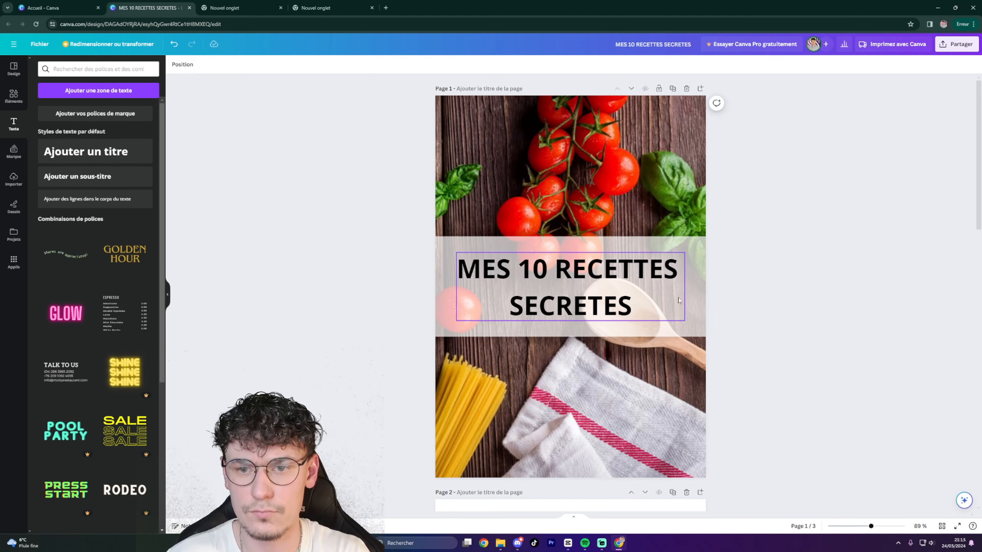
click(630, 301)
click(630, 301)
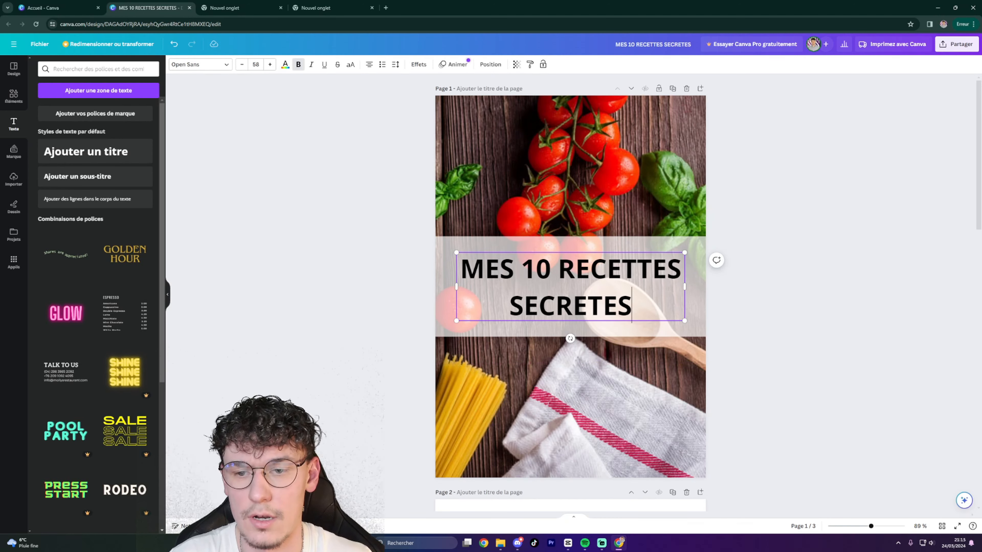
drag(631, 303, 460, 271)
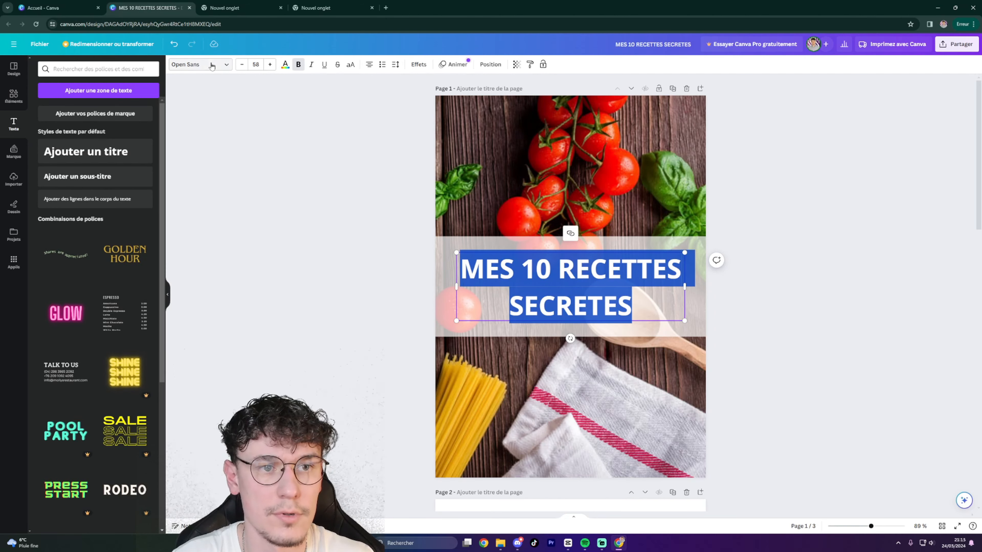
Search the font list and apply Gagalin to the whole title text.
click(215, 65)
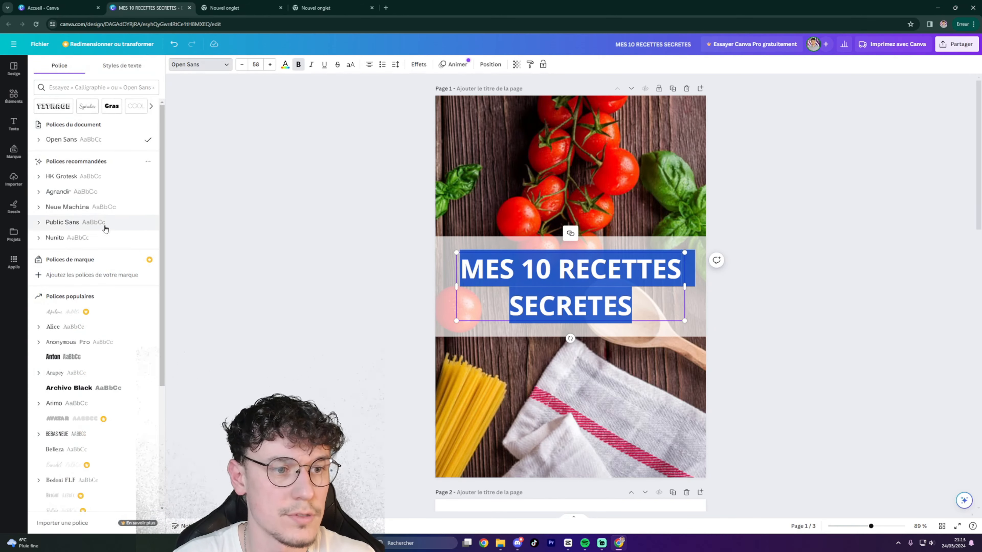
scroll(103, 231, down, 3)
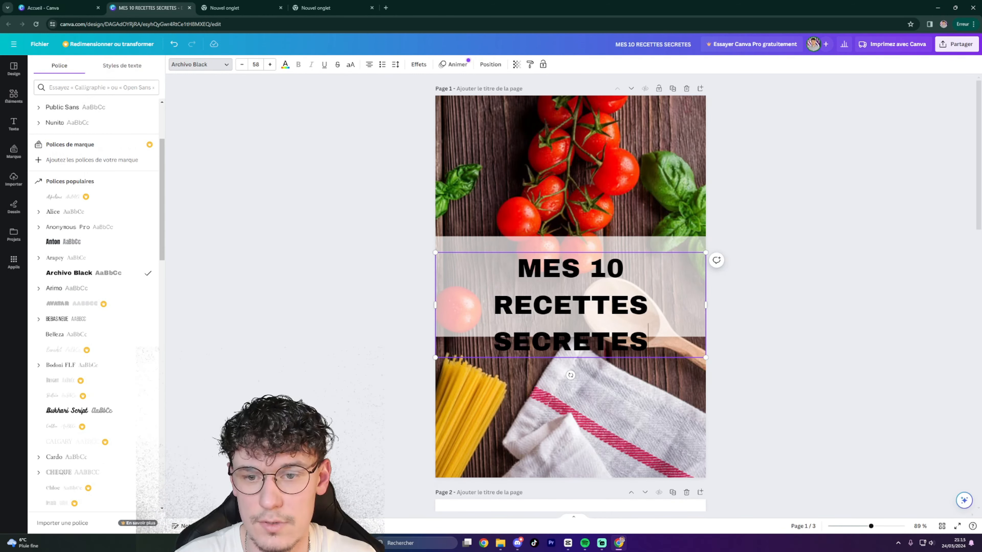
key(ctrl+a)
click(96, 87)
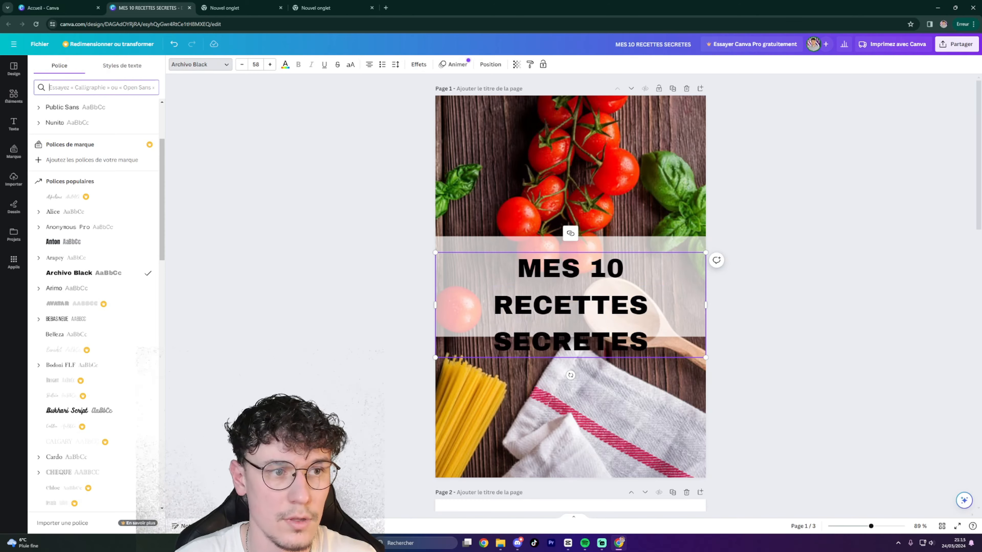
text(GAGOLIN)
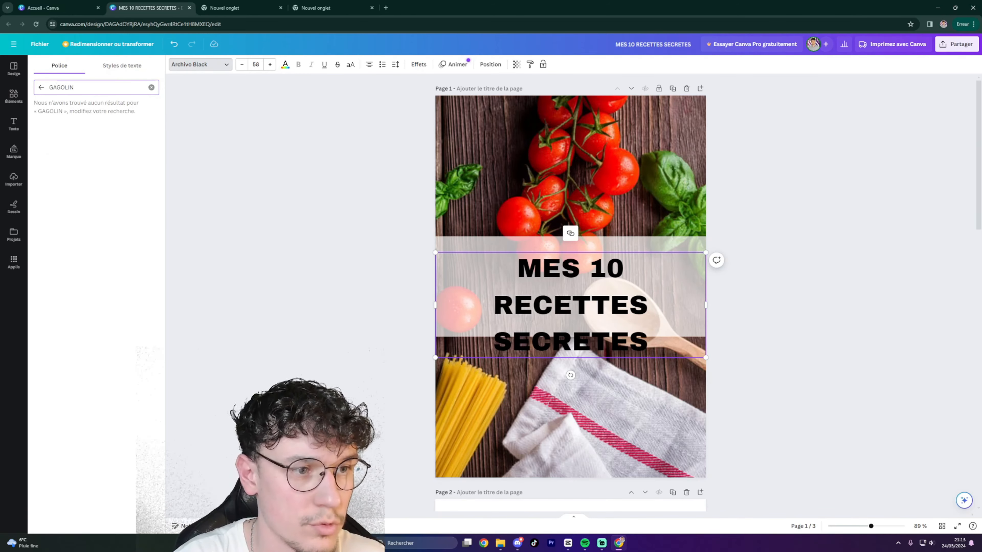
key(BackSpace)
key(BackSpace)
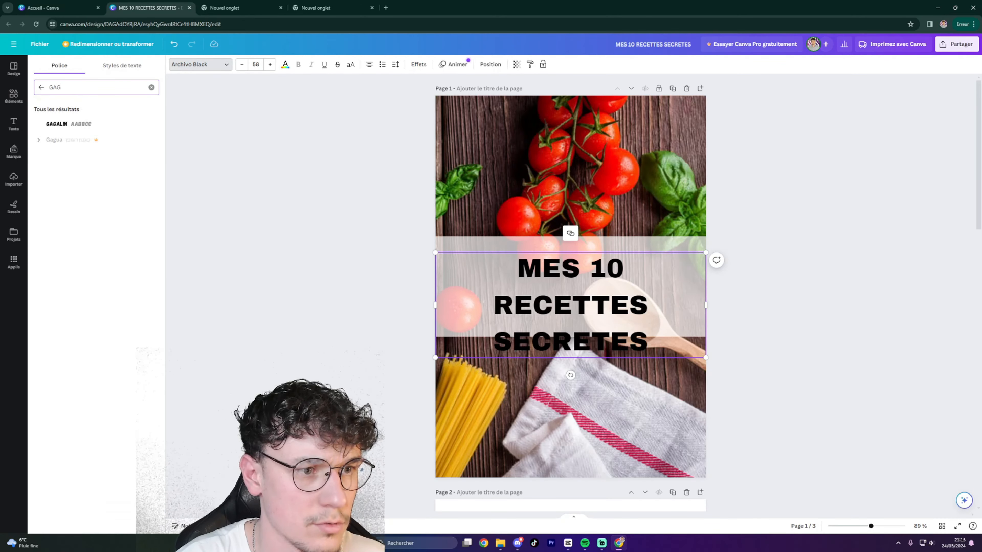
click(62, 124)
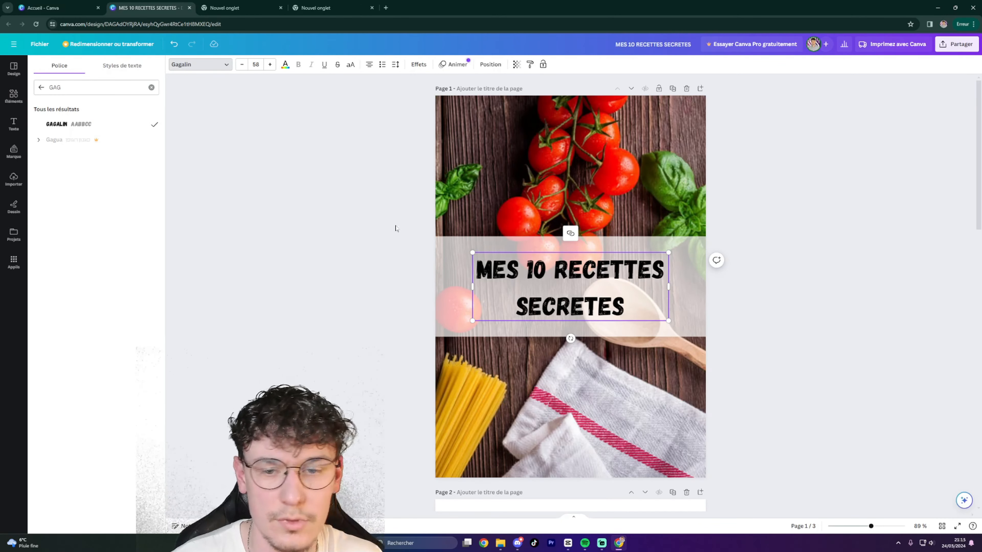
click(776, 308)
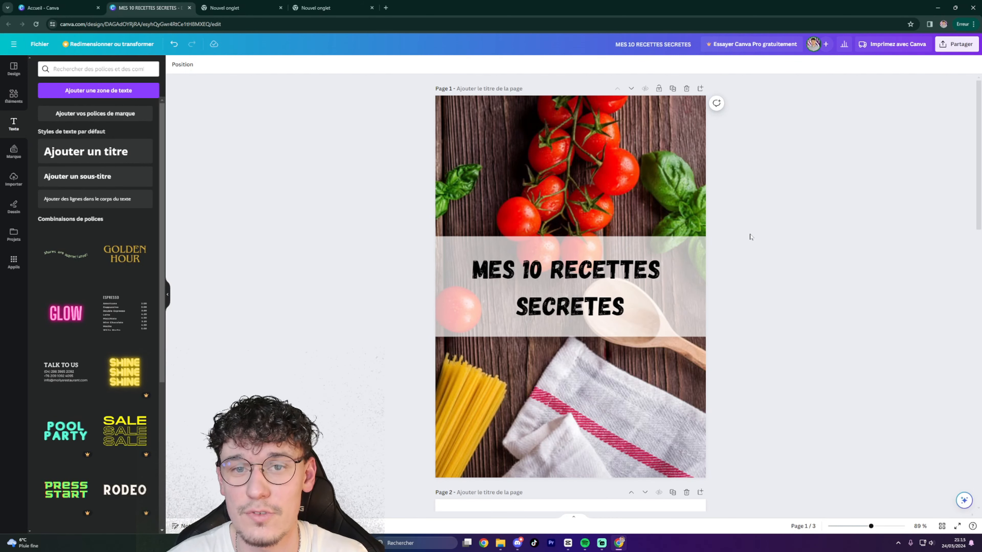
Duplicate the cover title, move the copy to the top of page 2, and delete the extra copy.
scroll(748, 237, down, 1)
scroll(748, 237, up, 1)
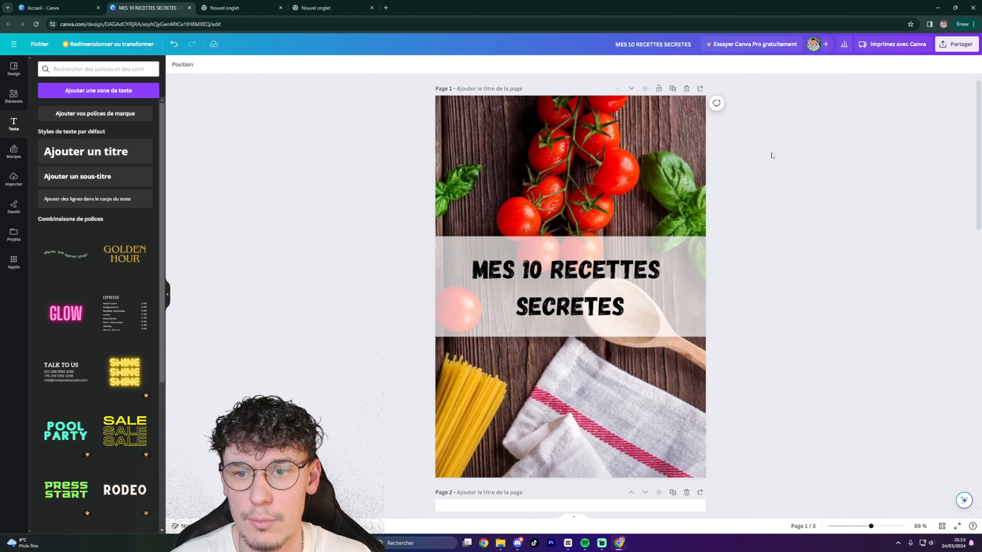
scroll(663, 275, down, 1)
scroll(664, 274, up, 1)
scroll(611, 198, down, 10)
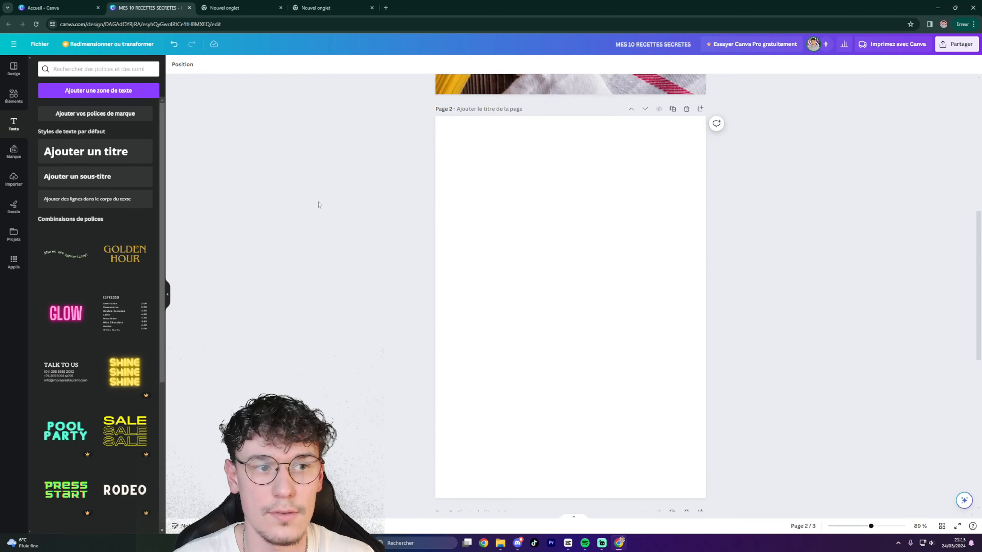
scroll(311, 183, up, 8)
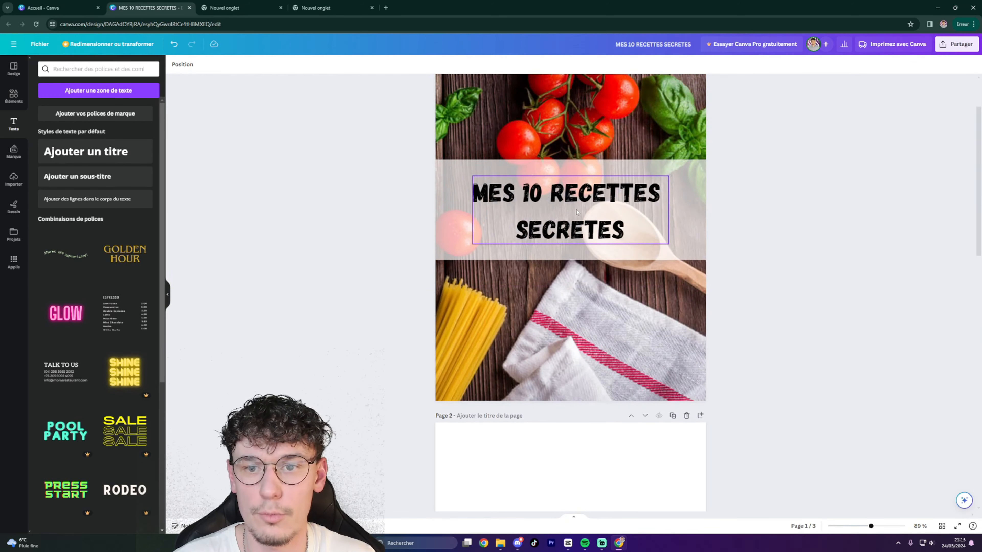
click(600, 183)
click(591, 157)
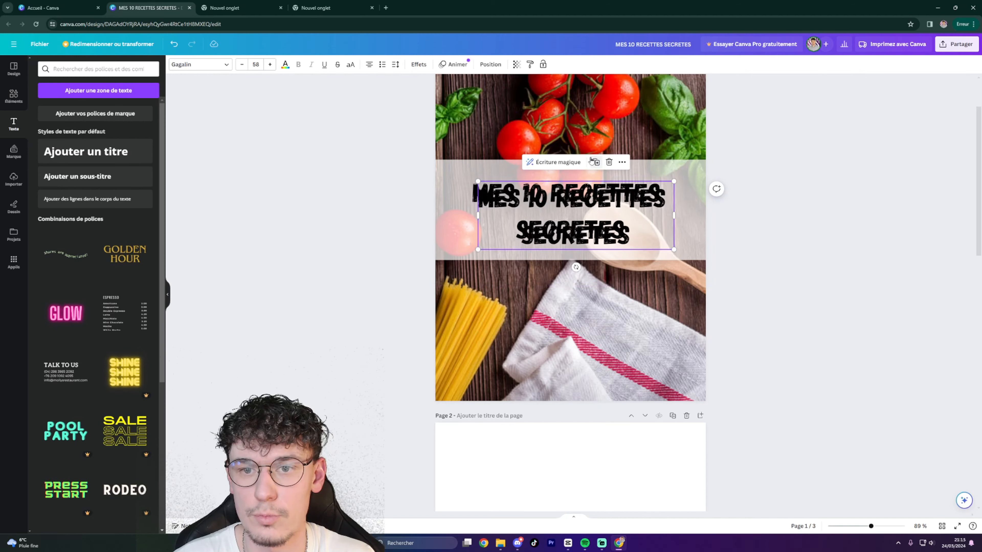
drag(596, 214, 588, 473)
key(ctrl+d)
key(Delete)
scroll(587, 474, down, 8)
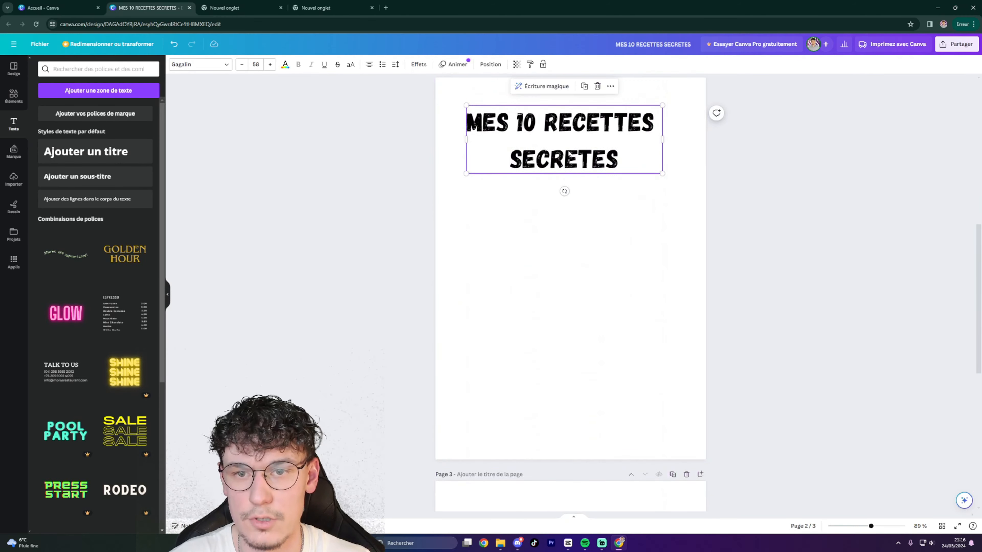
Retype the copied page 2 title as SOMMAIRE and nudge it into position.
drag(573, 174, 575, 162)
double_click(576, 162)
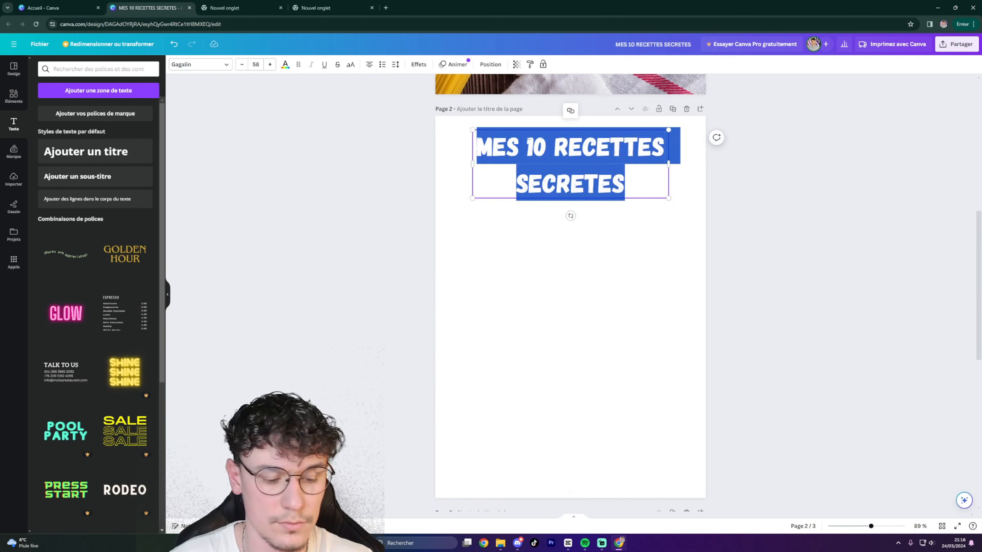
text(SOMMAIRE)
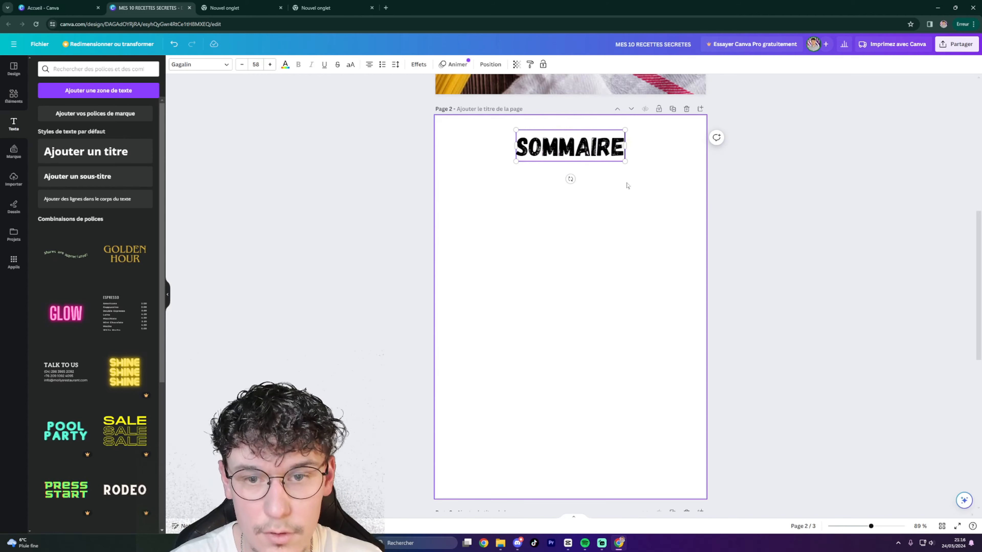
click(793, 260)
drag(566, 150, 566, 153)
click(689, 254)
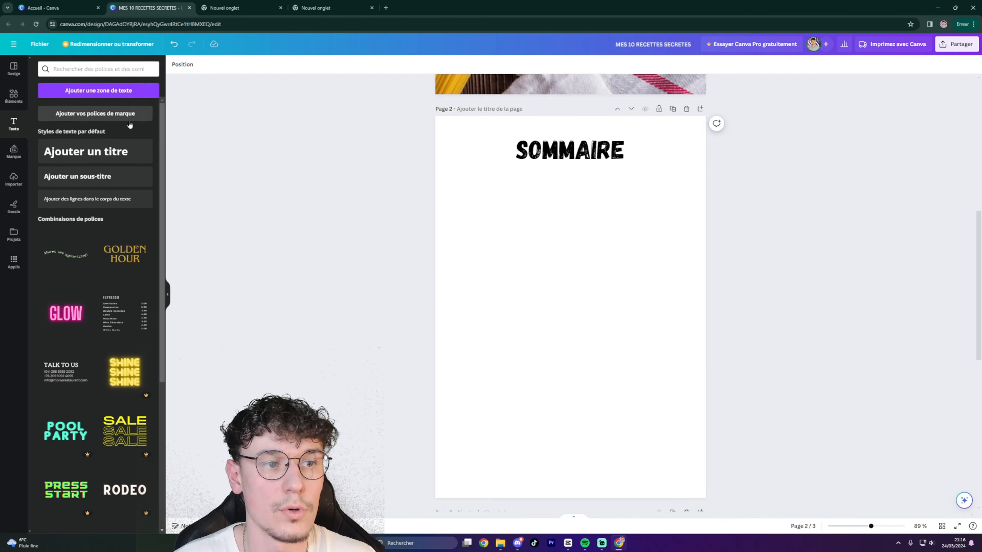
Duplicate the SOMMAIRE heading, change the copy to '1) PATES BOLO' and place it beneath.
click(548, 154)
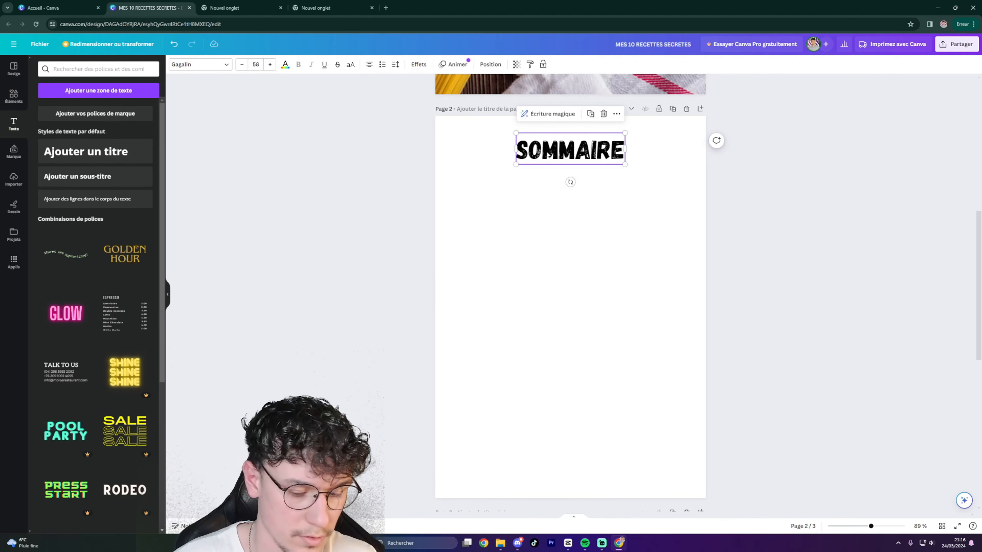
key(ctrl+v)
drag(546, 158, 489, 205)
double_click(489, 205)
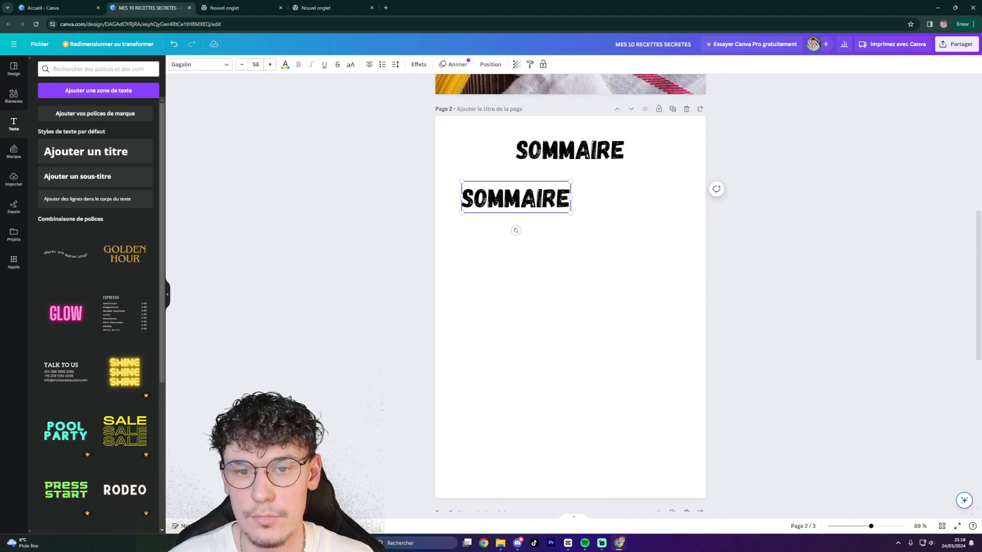
text(1)
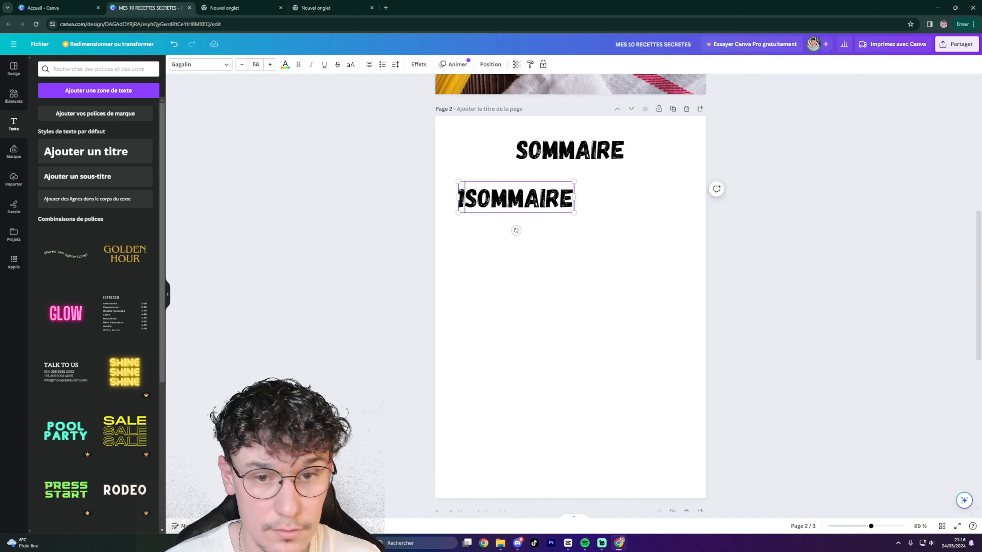
text(°)
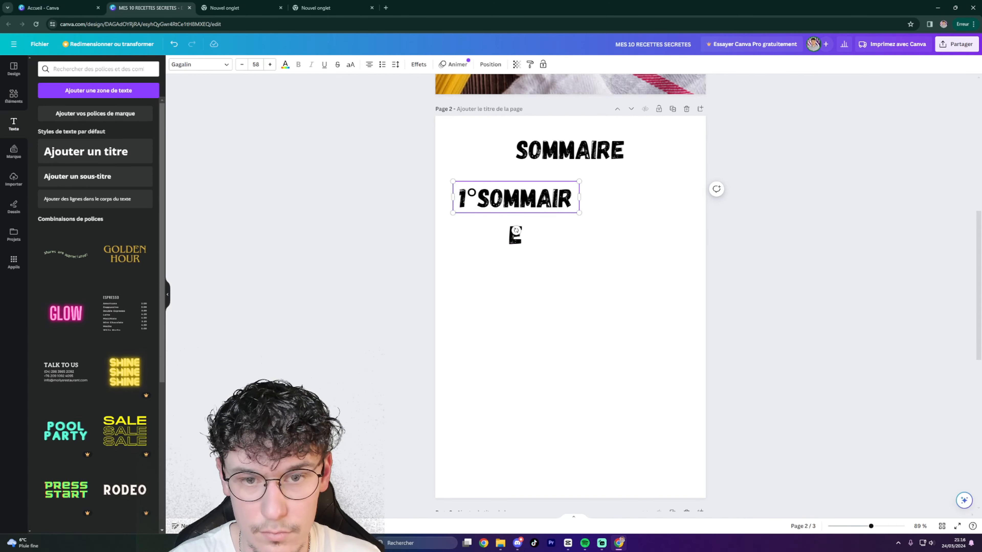
key(BackSpace)
text())
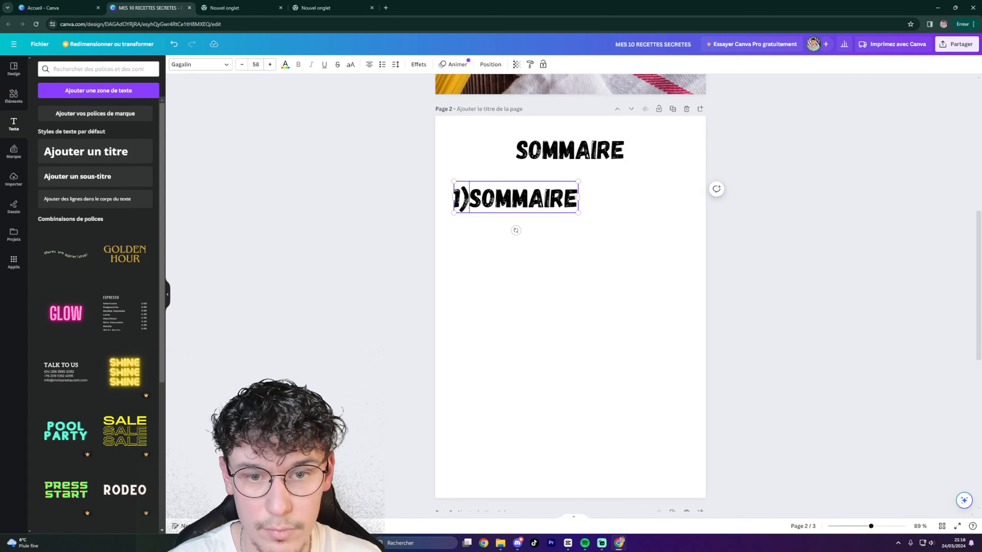
key(shift+Right)
key(shift+Right)
key(shift+Right)
key(shift+Right)
key(shift+Right)
key(shift+Right)
key(shift+Right)
key(shift+Right)
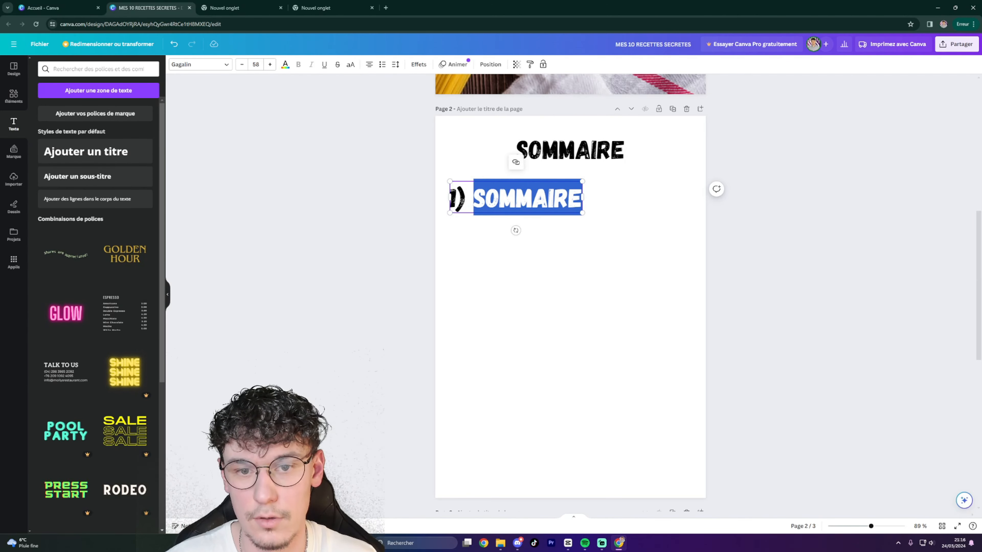
text(P)
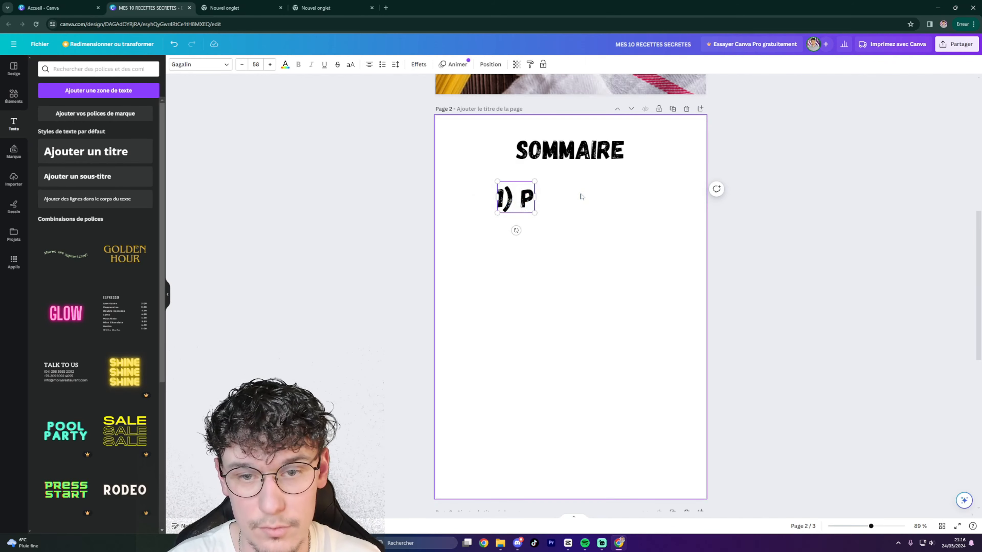
text(AATES)
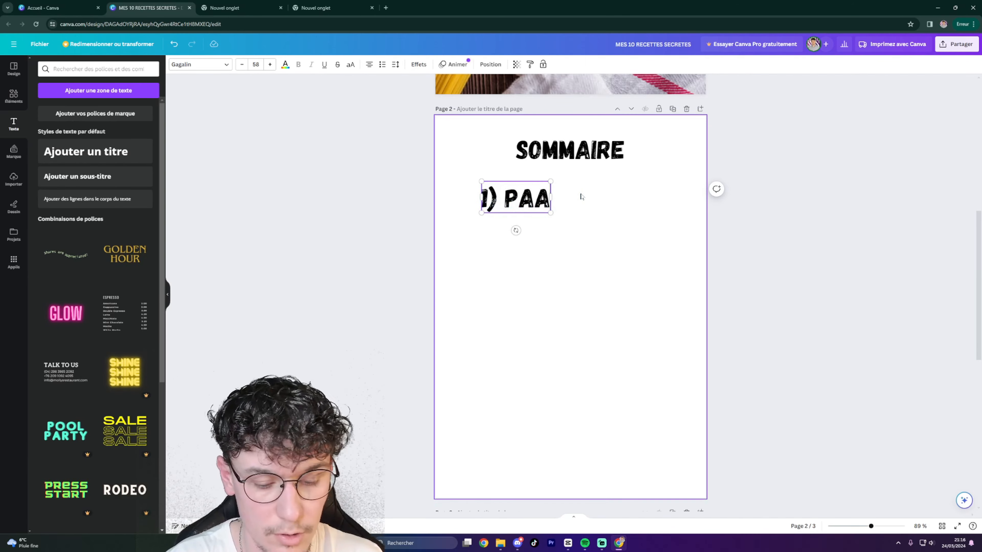
key(BackSpace)
key(BackSpace)
key(BackSpace)
key(BackSpace)
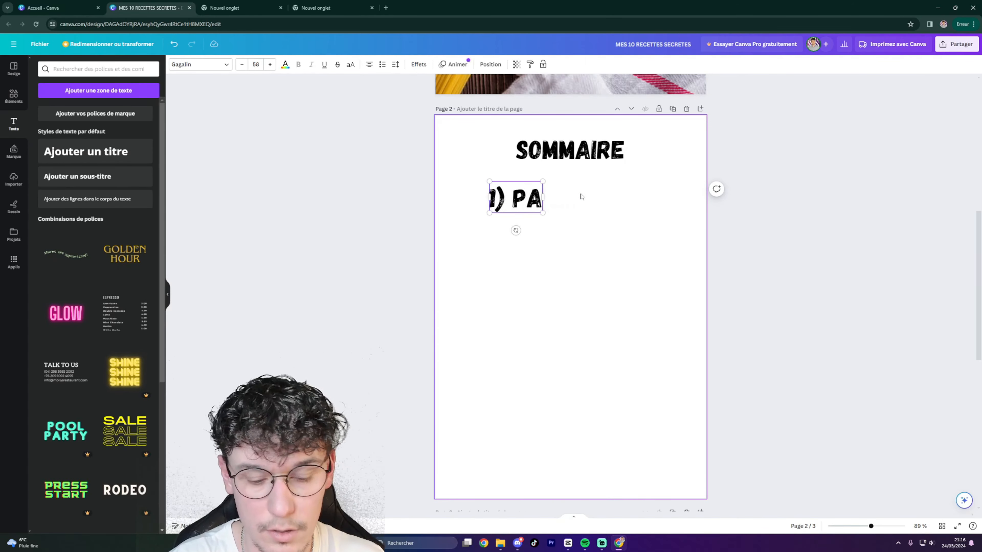
text(TES BOLO)
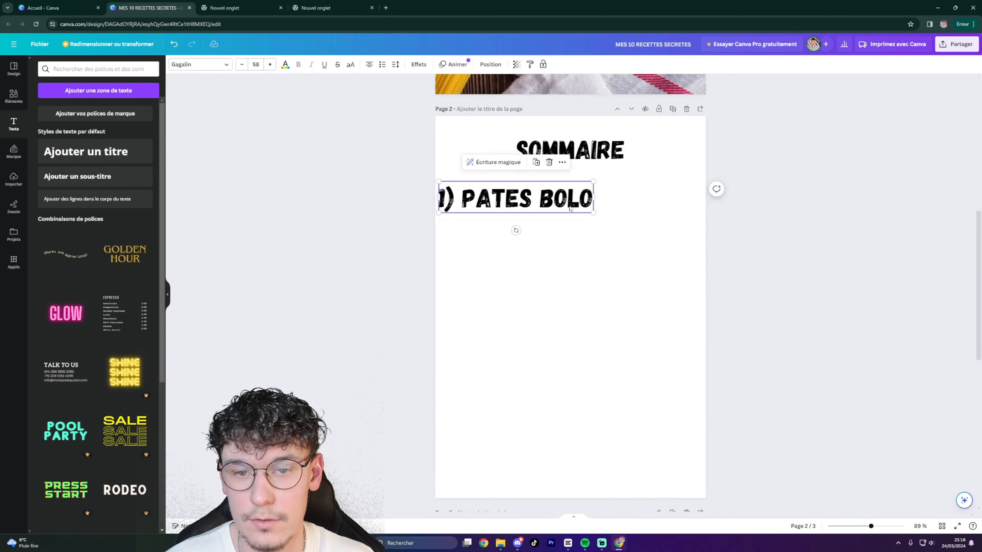
drag(571, 205, 549, 194)
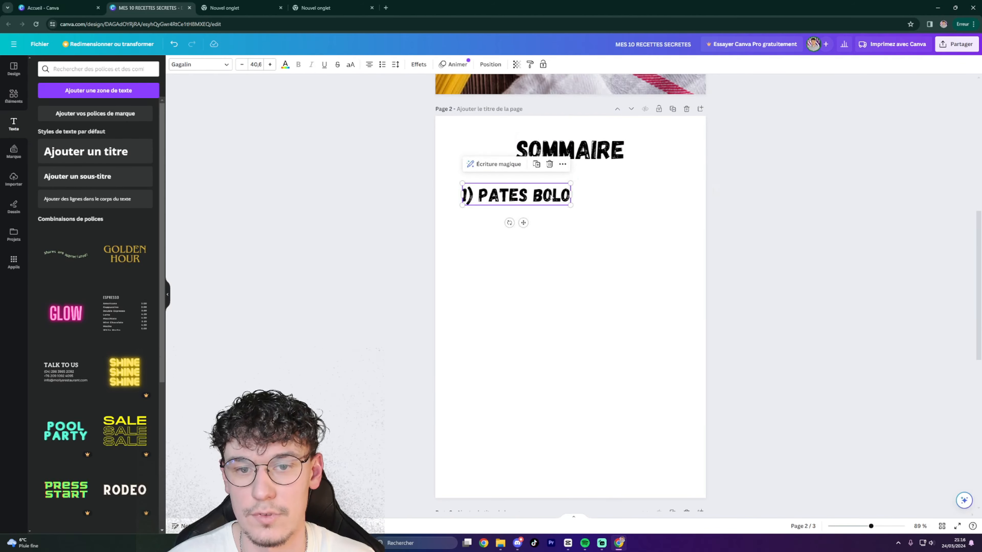
Duplicate the PATES BOLO entry into copies numbered 2 through 10 down the page.
click(536, 165)
click(542, 169)
click(547, 175)
click(553, 181)
click(473, 450)
drag(565, 243, 521, 417)
text(0)
click(478, 415)
text(9)
text(8)
drag(550, 235, 524, 323)
text(7)
click(480, 319)
text(6)
drag(538, 217, 530, 237)
text(543)
drag(500, 192, 508, 181)
click(473, 215)
text(2)
drag(522, 216, 526, 213)
Line up the ten entries and space them evenly in a column.
drag(523, 185, 526, 186)
drag(529, 237, 526, 238)
drag(576, 266, 574, 268)
drag(568, 293, 566, 292)
drag(559, 322, 557, 318)
drag(528, 355, 526, 345)
drag(535, 383, 535, 372)
drag(540, 418, 540, 401)
drag(557, 451, 559, 424)
click(650, 376)
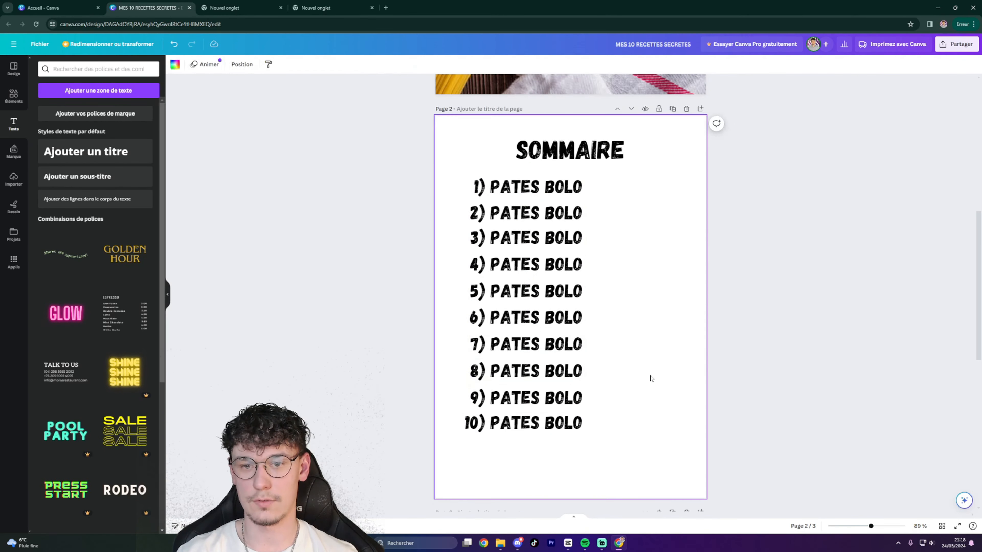
Shift each of the ten entries right so the list is centred under SOMMAIRE.
drag(543, 188, 586, 189)
drag(543, 214, 587, 214)
drag(544, 237, 588, 238)
drag(545, 265, 589, 263)
drag(546, 291, 589, 290)
drag(550, 314, 593, 312)
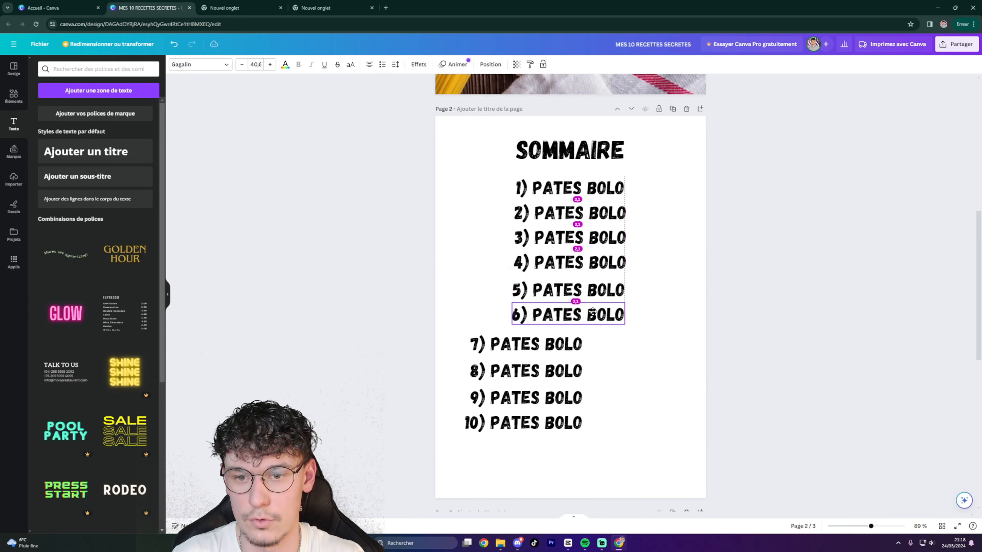
drag(550, 342, 594, 339)
drag(551, 370, 594, 363)
drag(553, 397, 594, 392)
drag(552, 422, 596, 418)
click(655, 321)
scroll(655, 316, up, 1)
scroll(649, 340, down, 1)
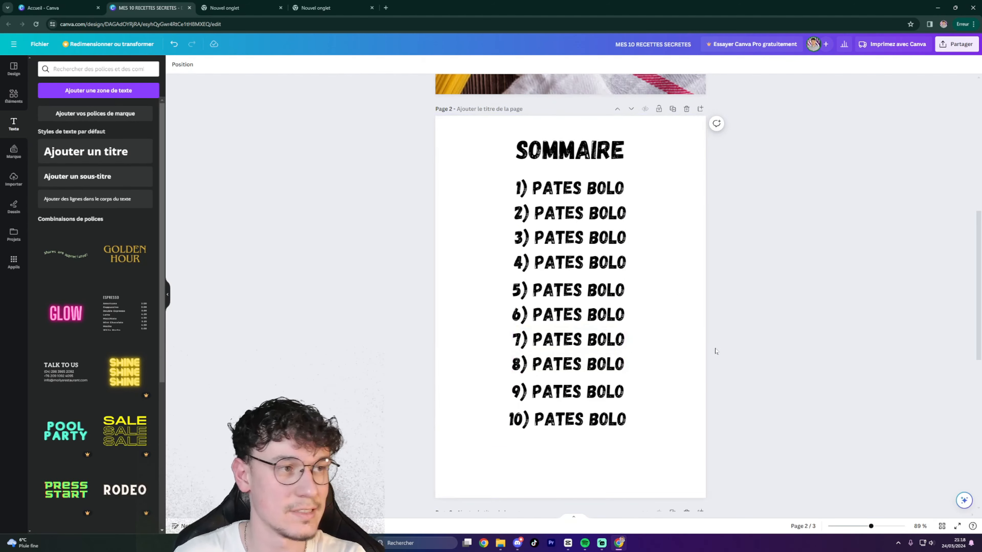
scroll(715, 350, up, 10)
scroll(680, 290, down, 11)
scroll(676, 264, up, 3)
scroll(758, 288, down, 2)
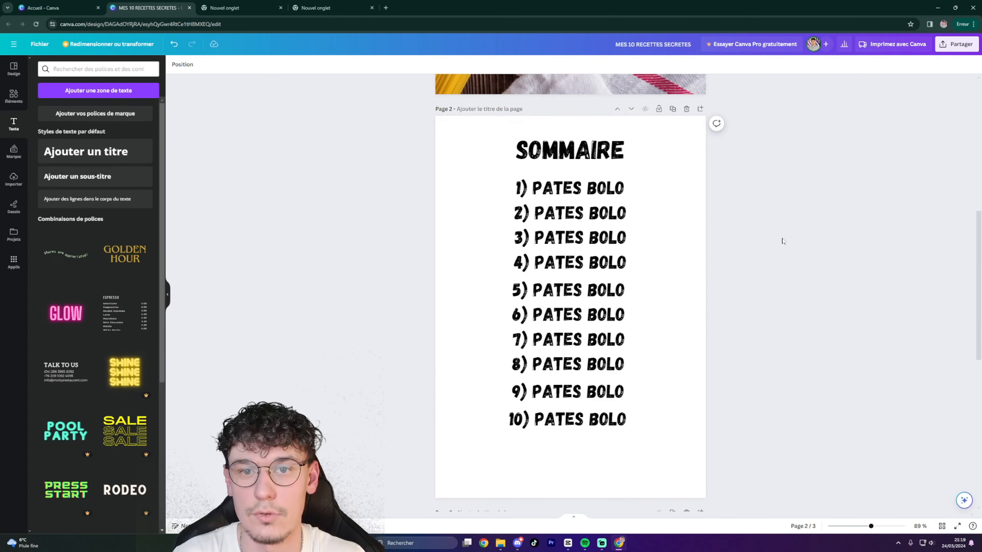
scroll(787, 241, up, 5)
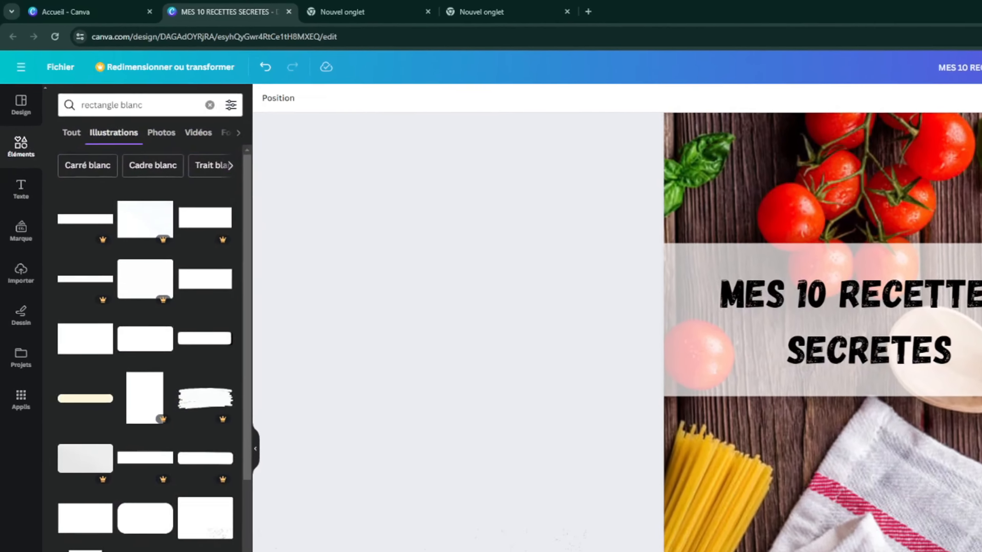
Search Elements for 'Pates bolo', then narrow the search to just 'pates'.
click(129, 104)
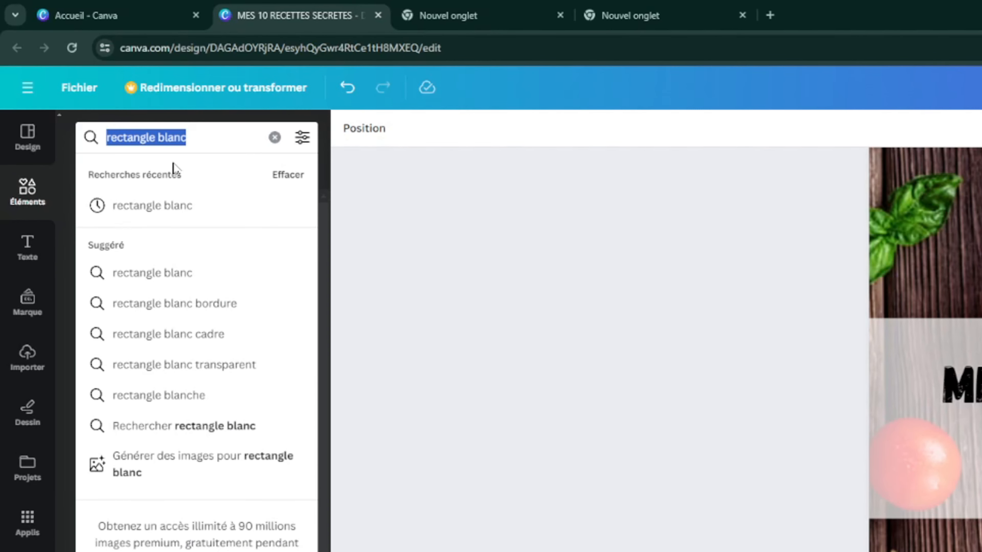
text(P)
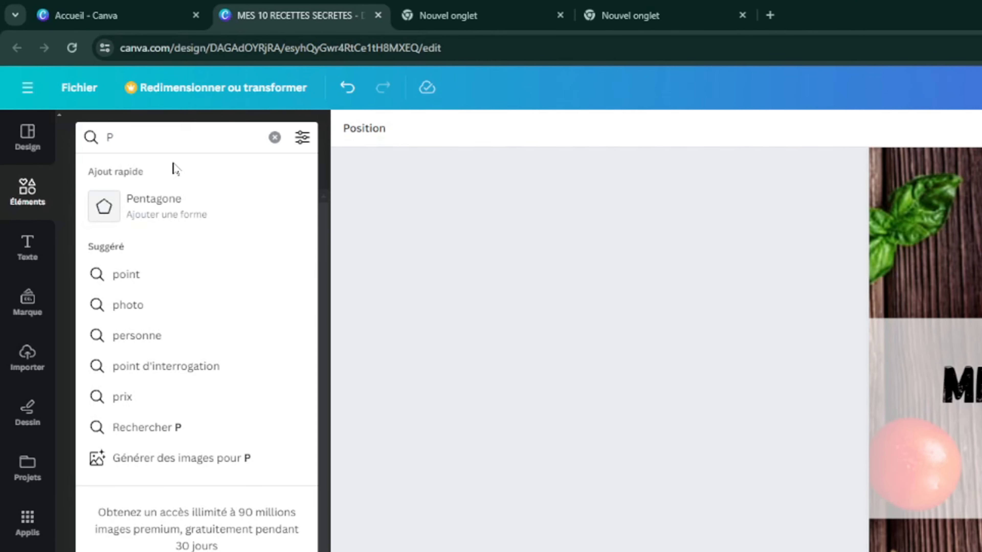
text(ates bolo)
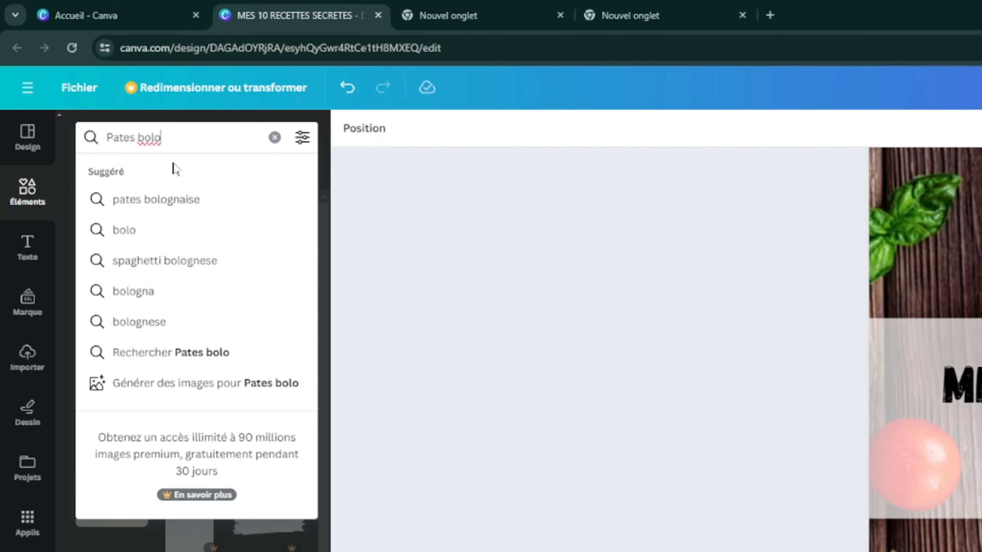
click(175, 201)
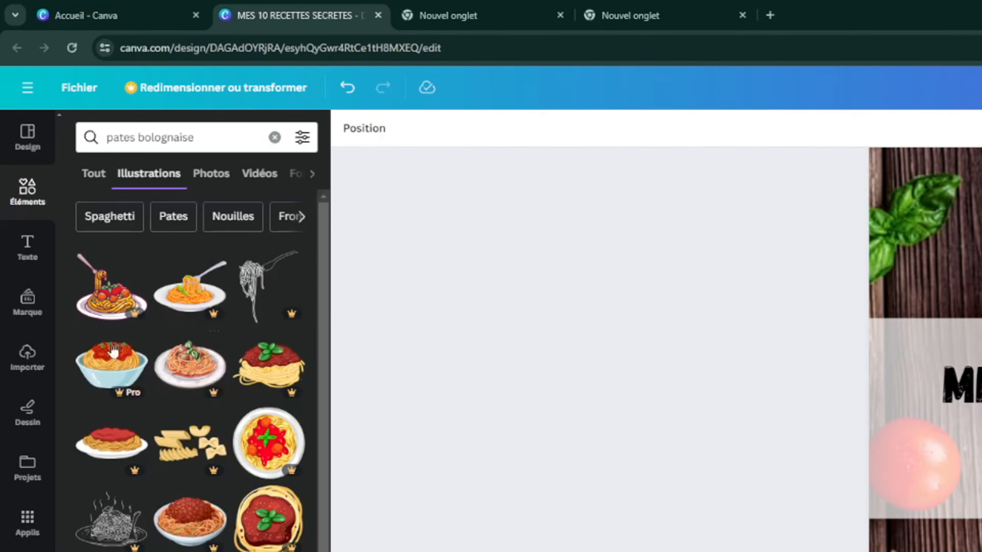
scroll(299, 396, down, 2)
scroll(298, 396, down, 3)
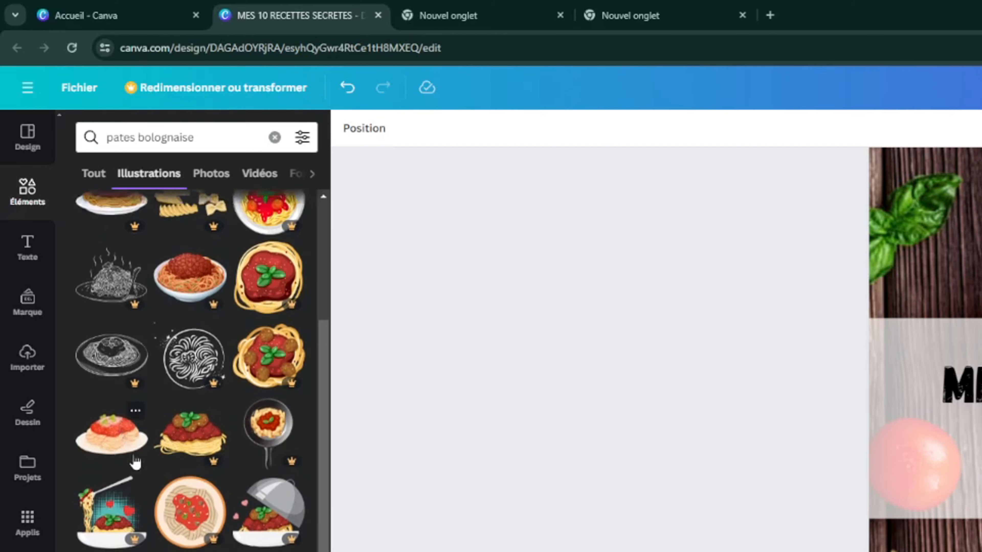
scroll(236, 427, down, 3)
scroll(229, 548, down, 3)
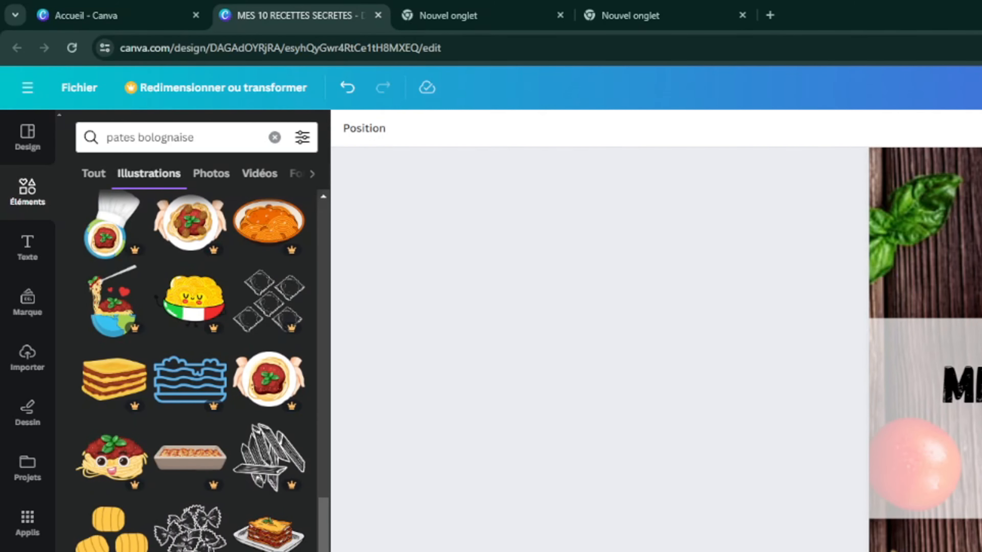
scroll(197, 371, up, 5)
scroll(177, 449, up, 4)
click(176, 138)
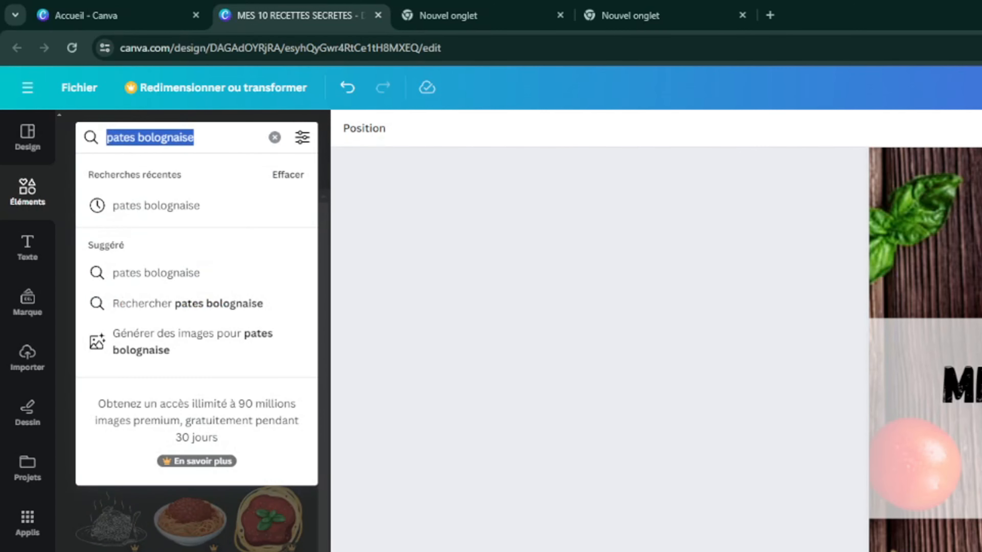
drag(195, 138, 139, 138)
key(BackSpace)
key(Return)
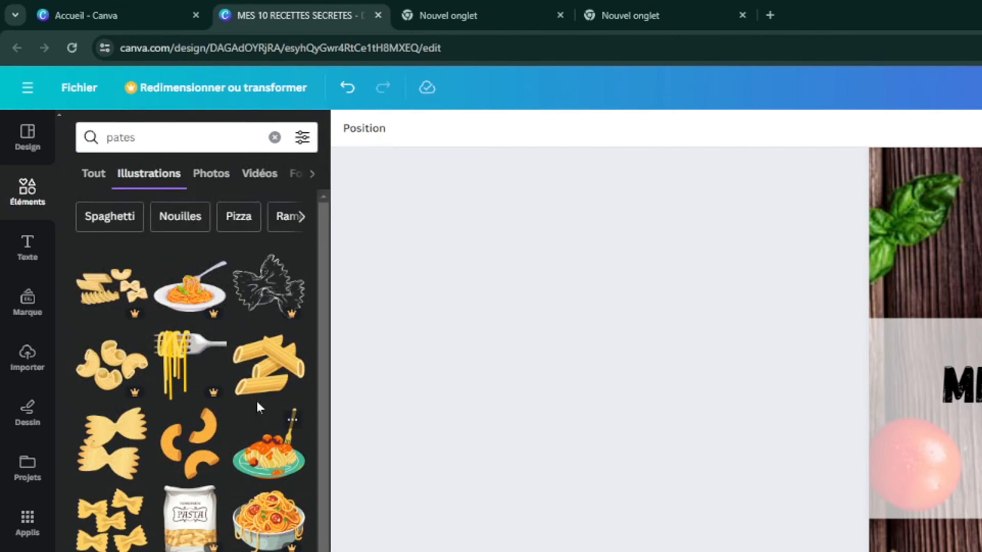
scroll(260, 407, down, 5)
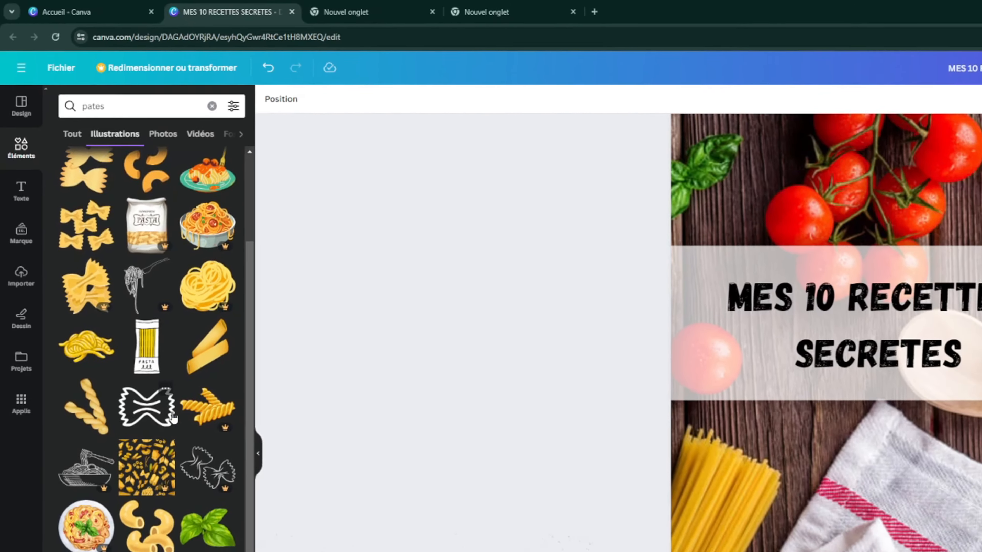
scroll(172, 417, down, 5)
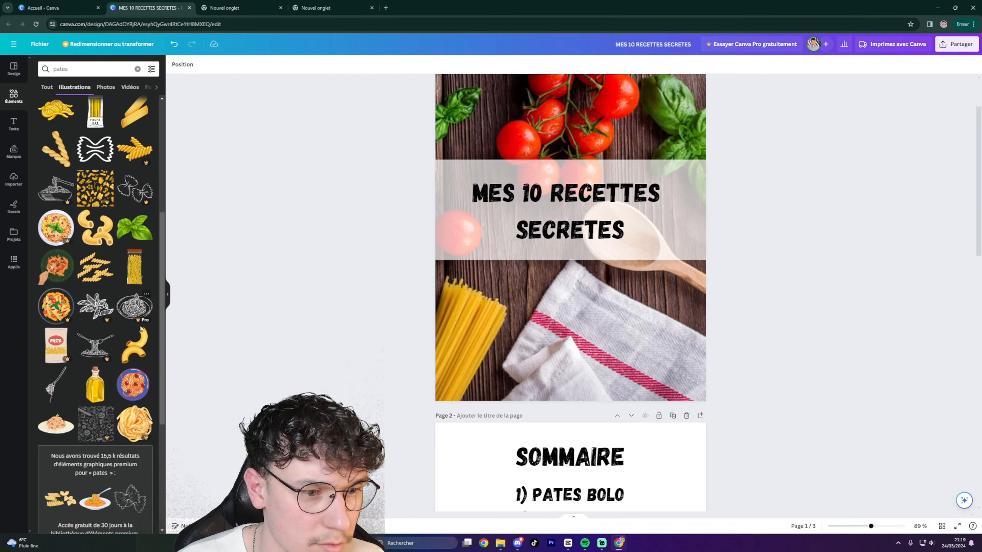
scroll(142, 329, down, 10)
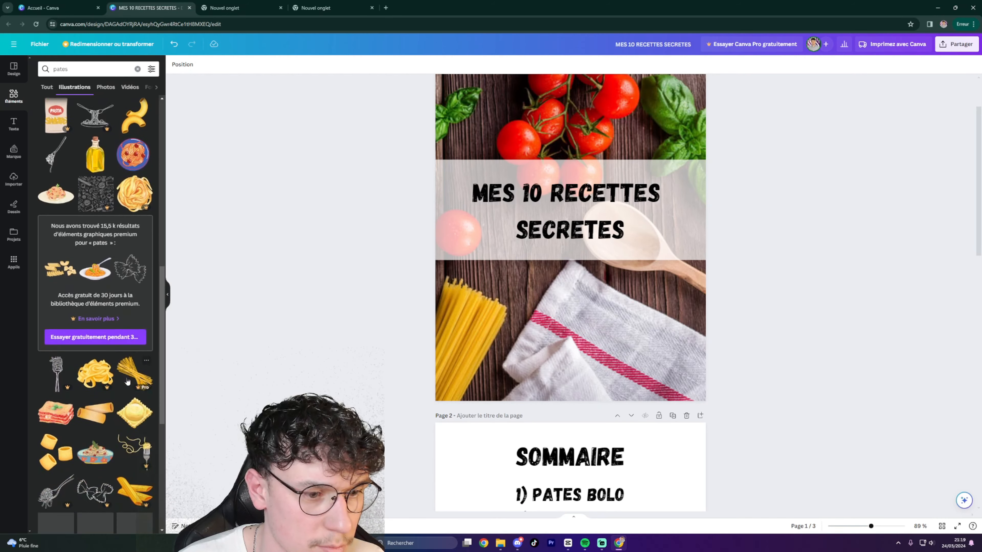
scroll(127, 382, down, 5)
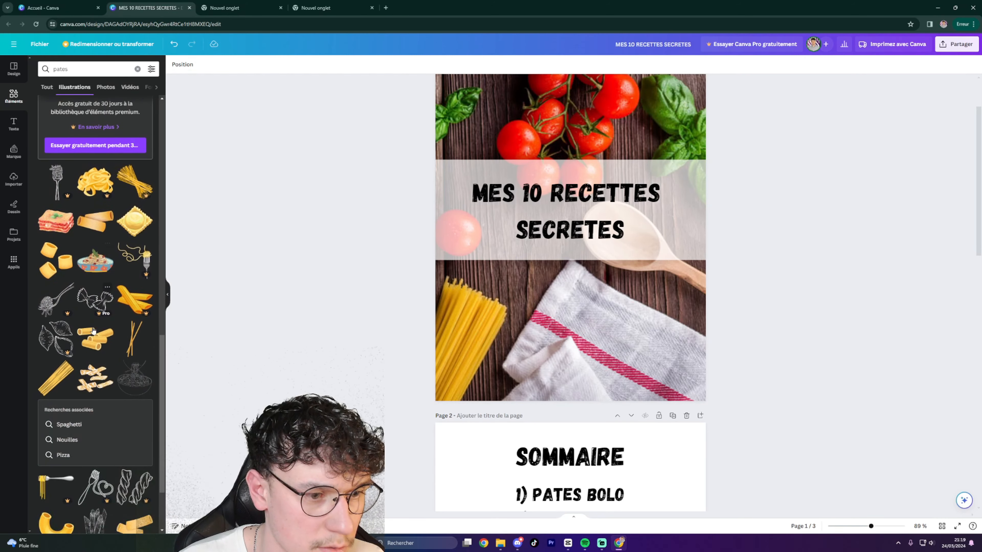
scroll(93, 331, down, 2)
Place a spaghetti illustration on page 2 and shrink it into the bottom-left corner.
drag(58, 340, 576, 435)
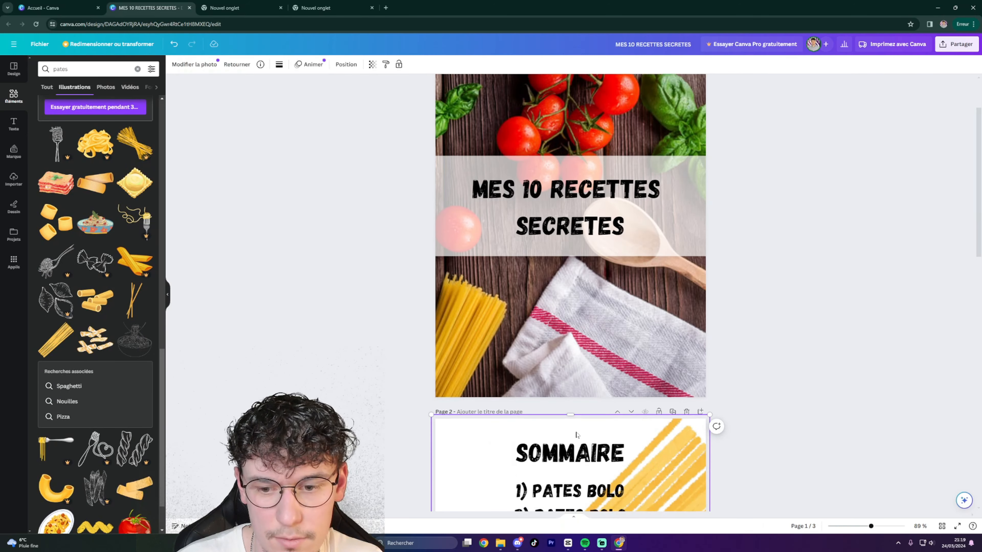
scroll(576, 435, down, 5)
scroll(666, 265, up, 2)
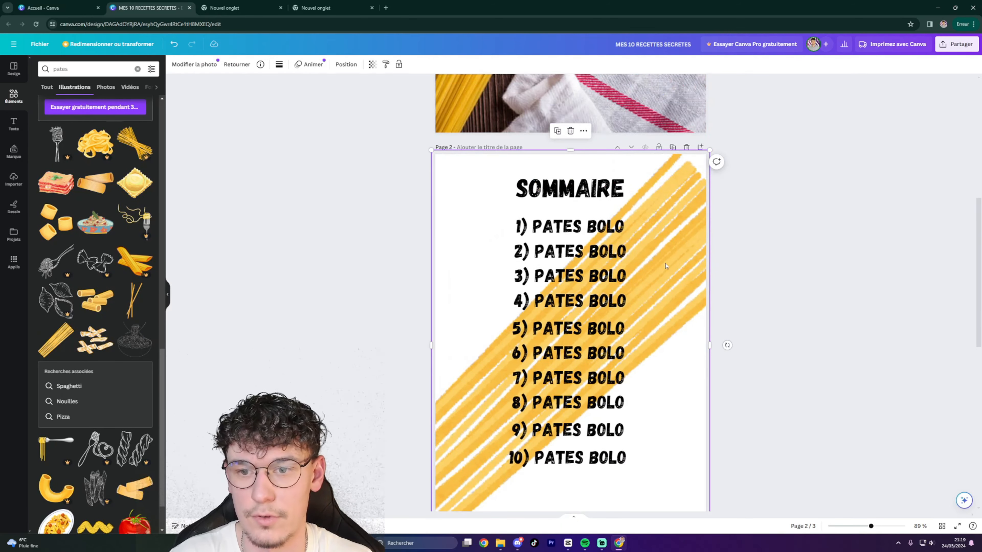
drag(670, 263, 657, 279)
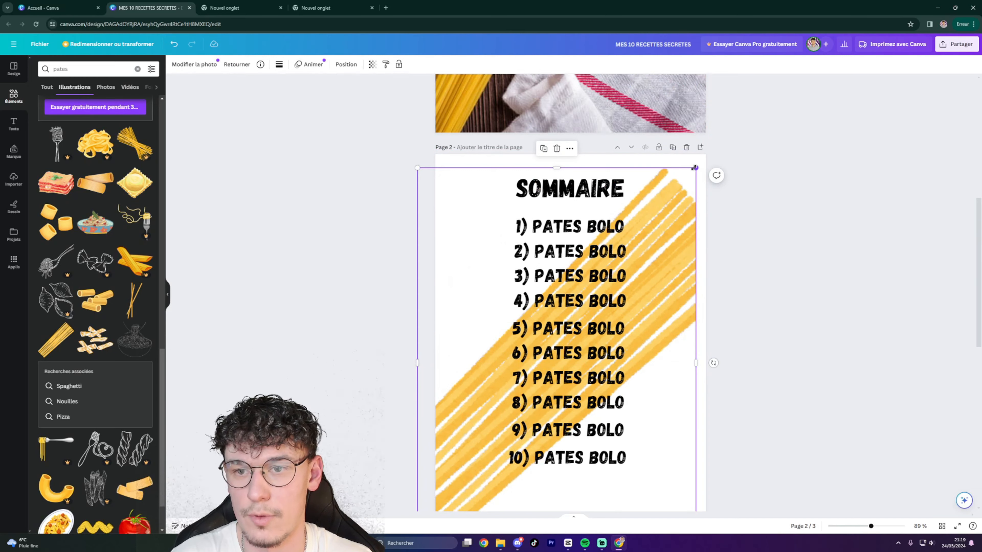
drag(695, 168, 490, 456)
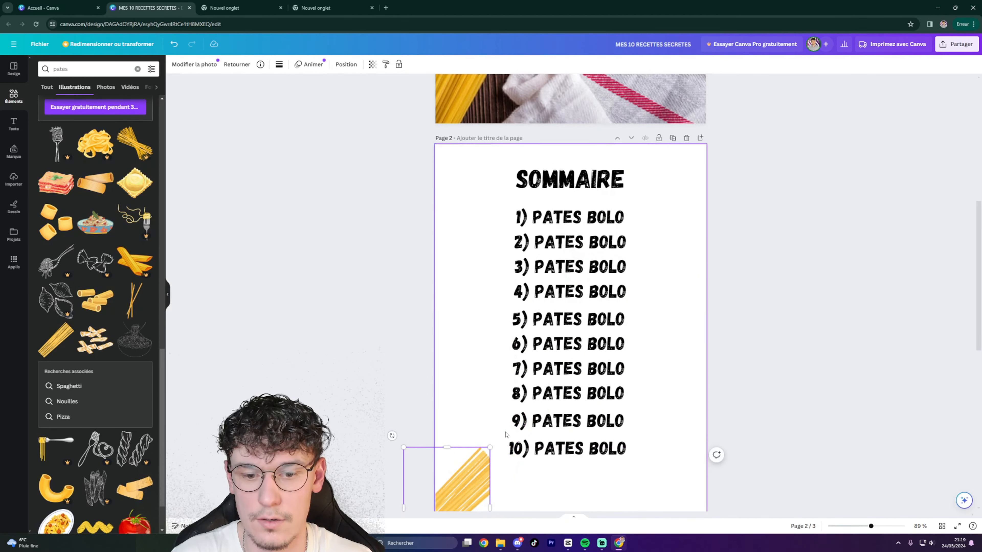
scroll(518, 410, down, 4)
scroll(526, 389, up, 2)
click(829, 292)
scroll(709, 337, up, 2)
scroll(709, 334, down, 1)
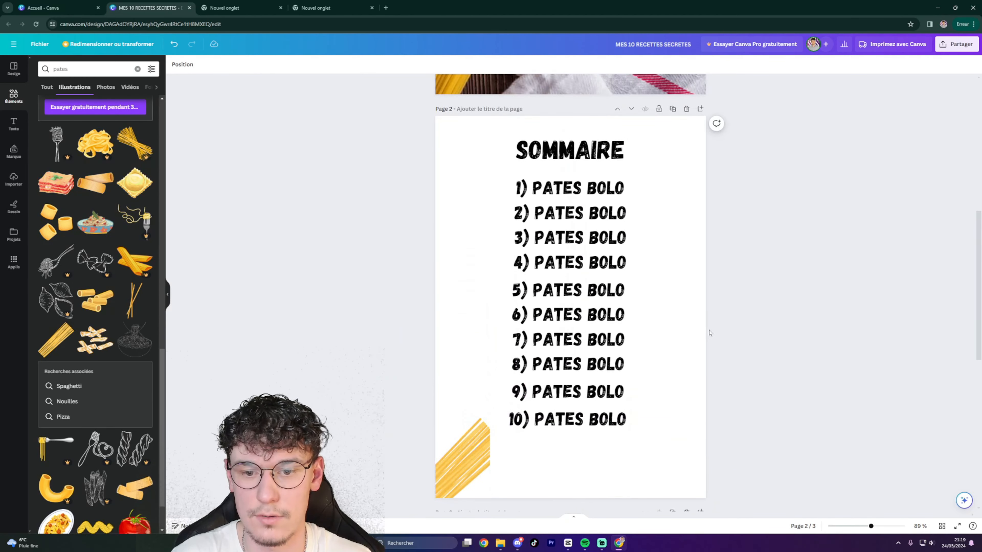
scroll(702, 309, up, 1)
scroll(702, 306, down, 1)
Replace the pasta search with a search for tomato illustrations ('toma').
click(40, 73)
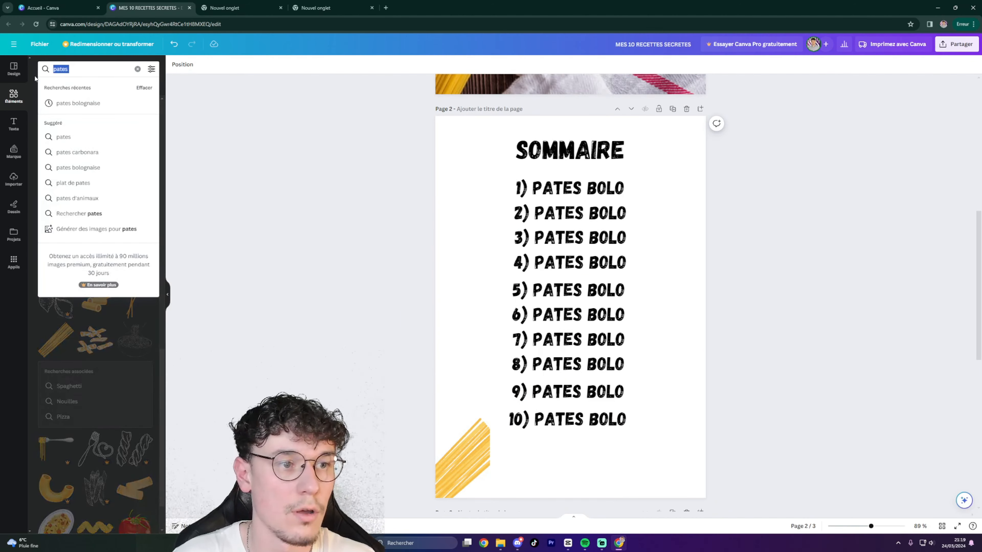
key(BackSpace)
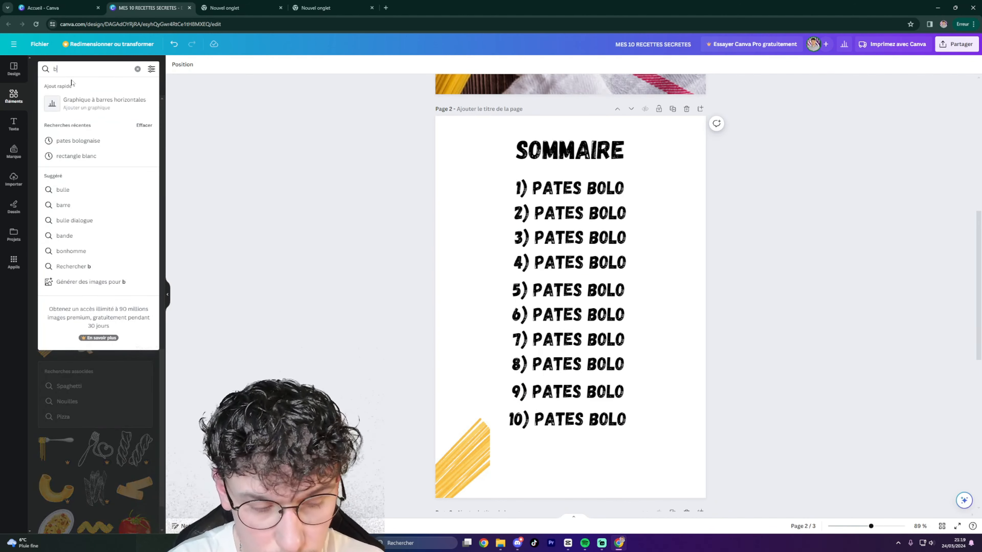
text(tomates)
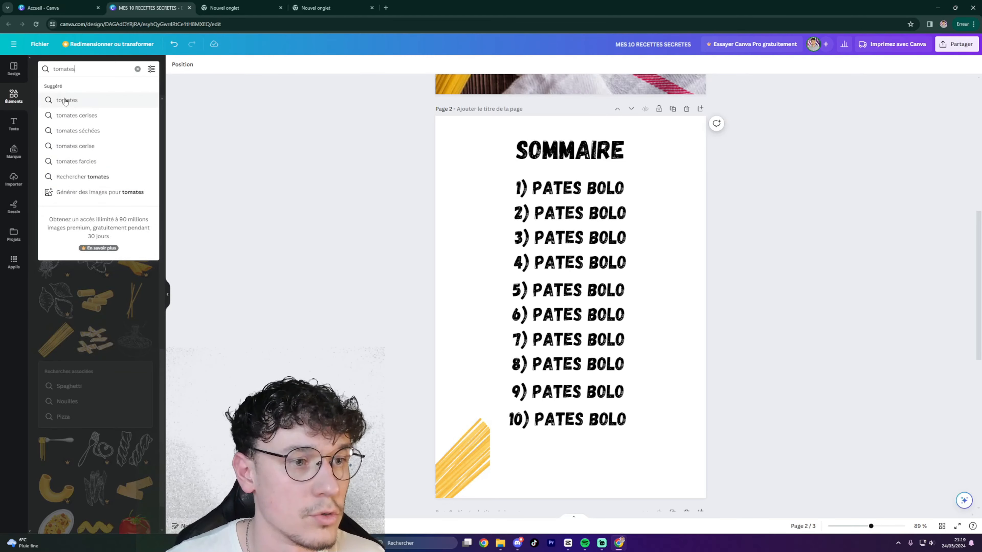
click(66, 100)
scroll(87, 162, down, 1)
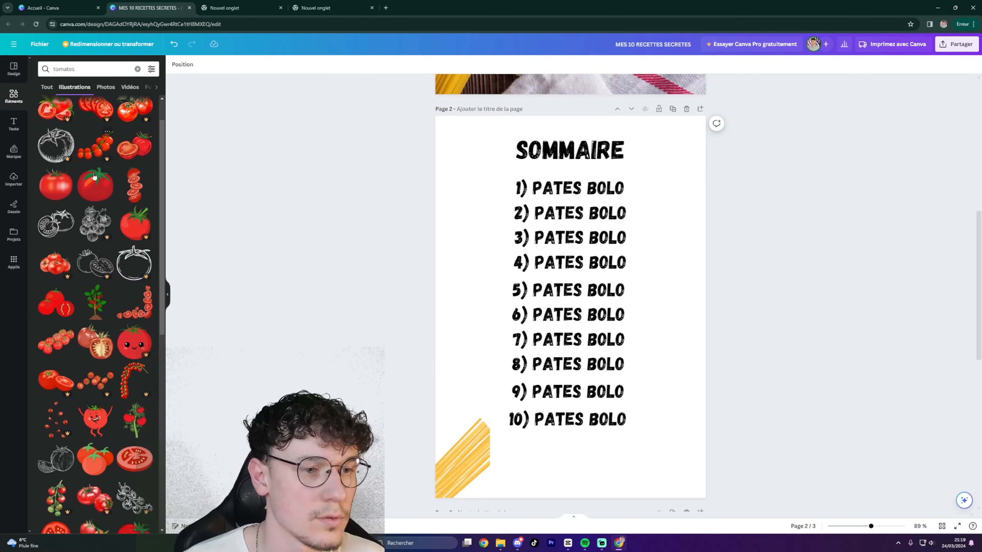
Place a red tomato illustration in page 2's bottom-right corner.
drag(61, 191, 746, 450)
click(761, 412)
scroll(760, 412, down, 1)
scroll(734, 373, up, 2)
scroll(717, 345, down, 1)
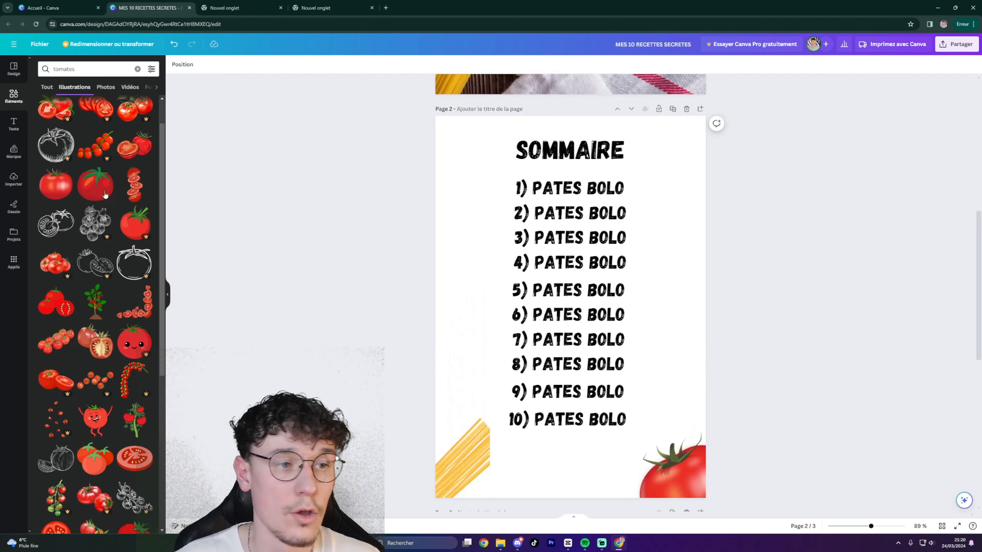
scroll(88, 200, up, 1)
scroll(647, 224, down, 4)
scroll(648, 224, up, 12)
scroll(648, 224, down, 4)
scroll(652, 152, up, 3)
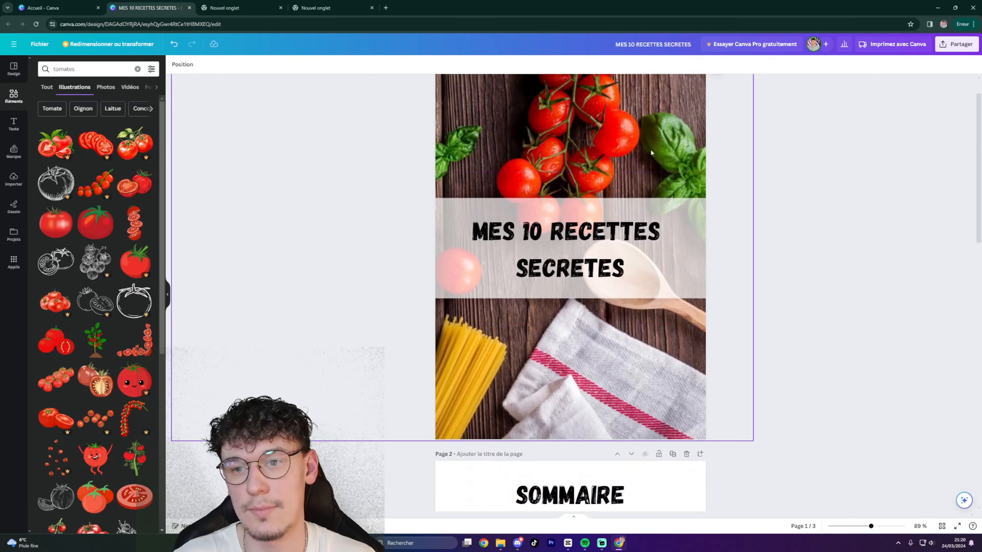
scroll(750, 272, down, 4)
scroll(749, 272, up, 3)
scroll(615, 377, down, 11)
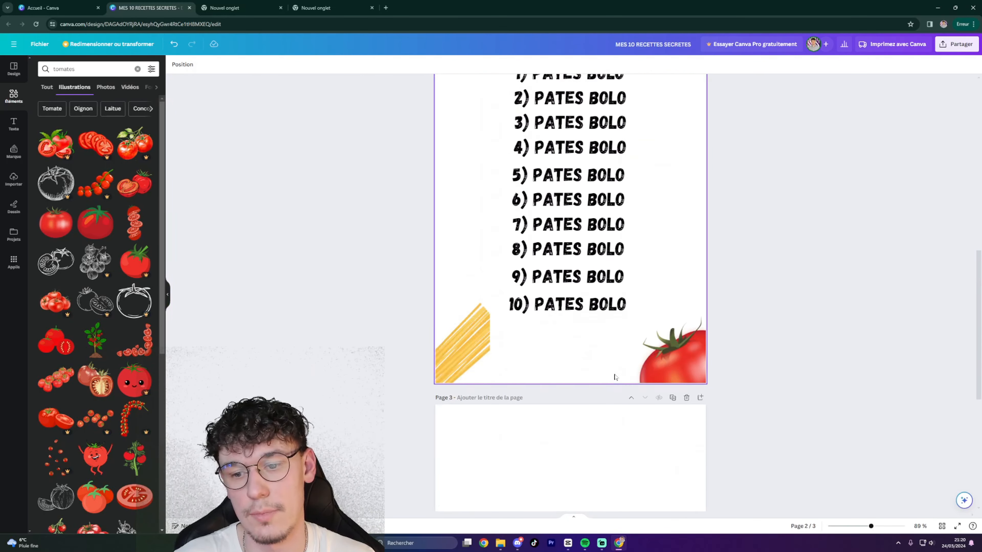
scroll(615, 377, up, 11)
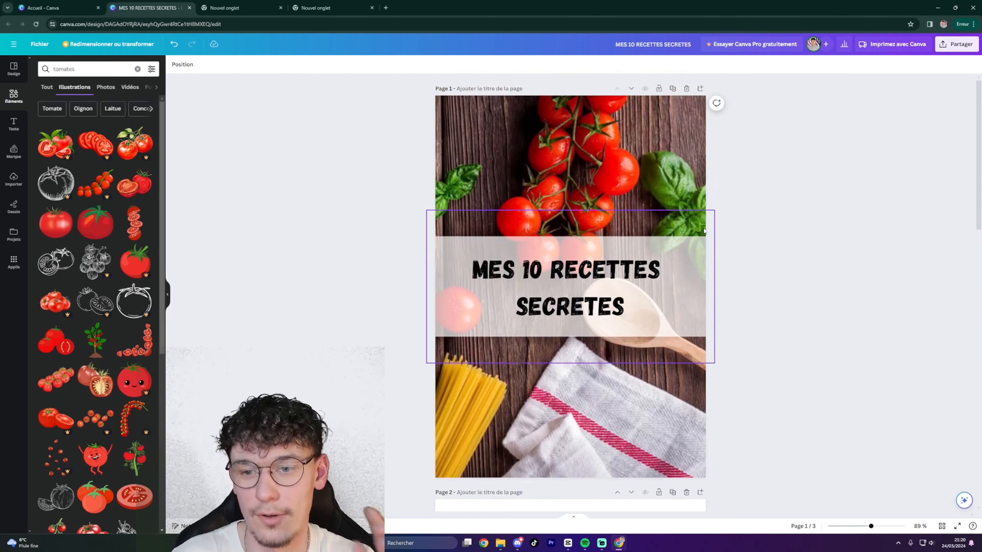
scroll(629, 338, down, 5)
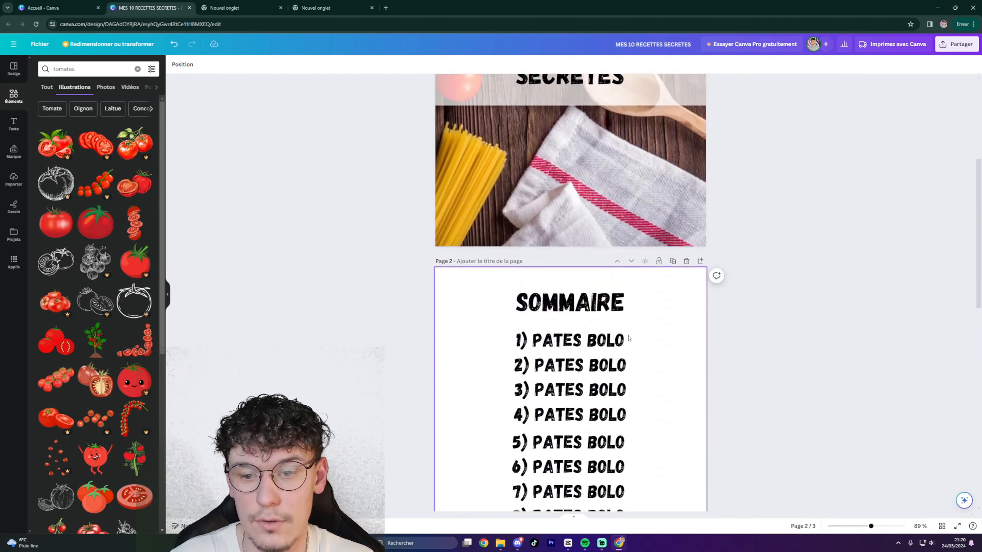
scroll(628, 338, down, 5)
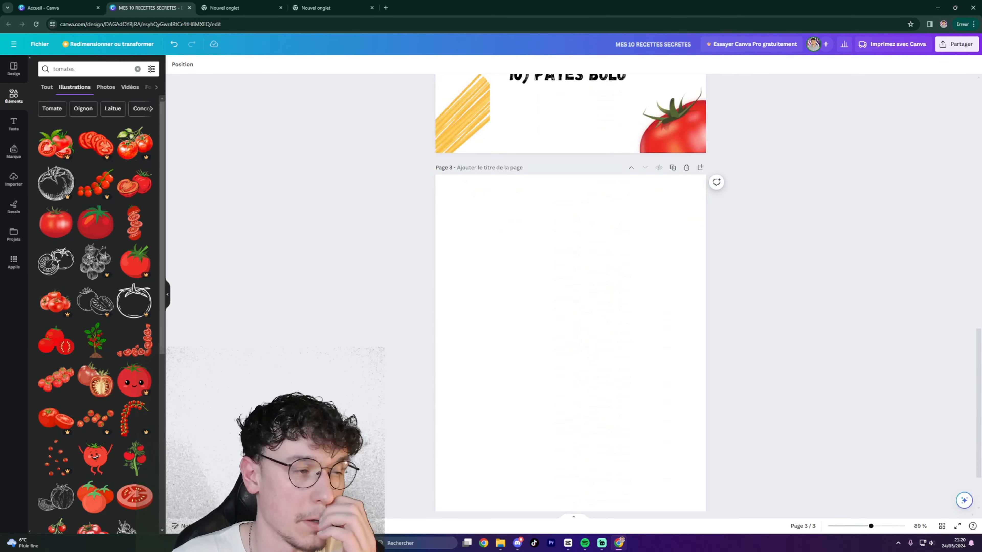
Search Elements for '1' and place a small purple number-1 circle at the top of page 3.
drag(90, 70, 16, 75)
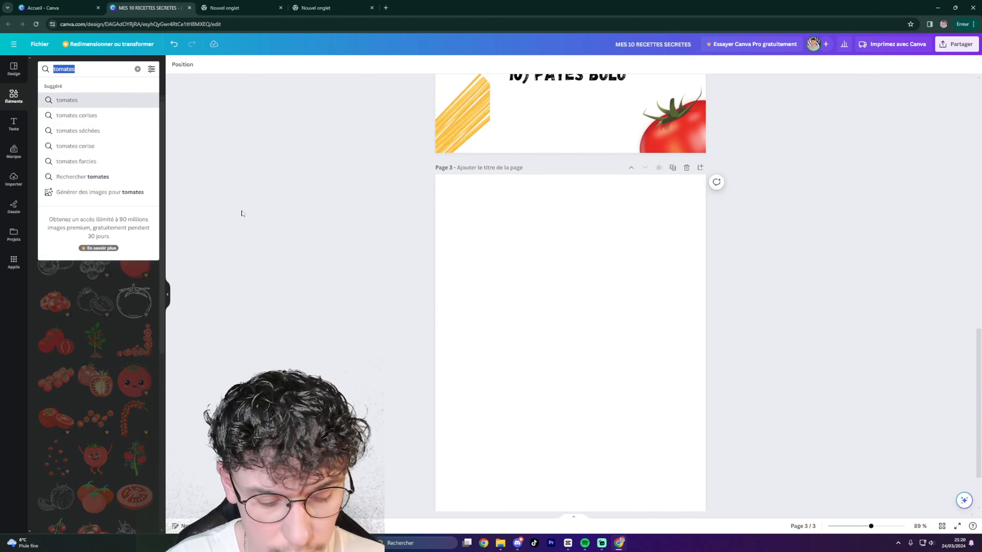
text(1)
key(Return)
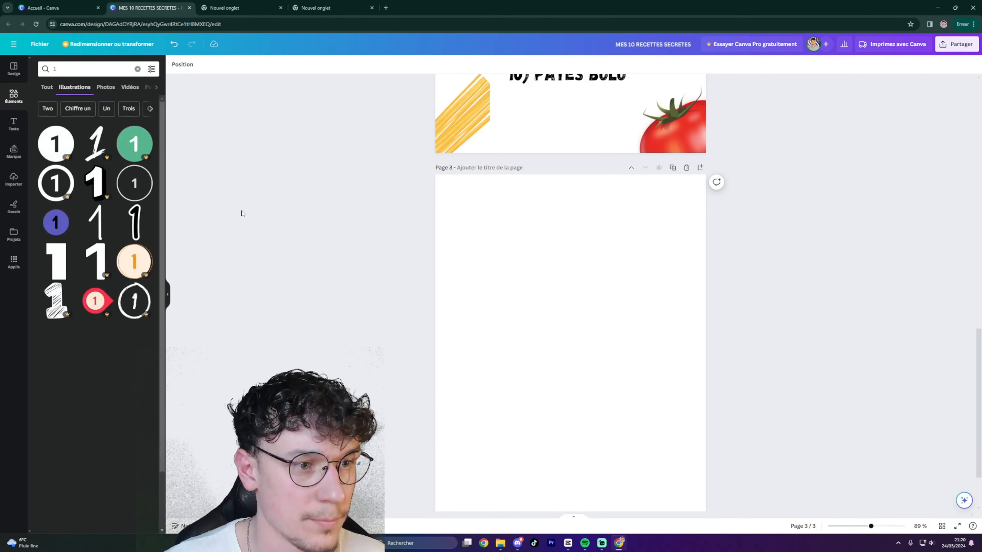
scroll(93, 154, down, 2)
scroll(94, 154, down, 1)
scroll(89, 160, up, 1)
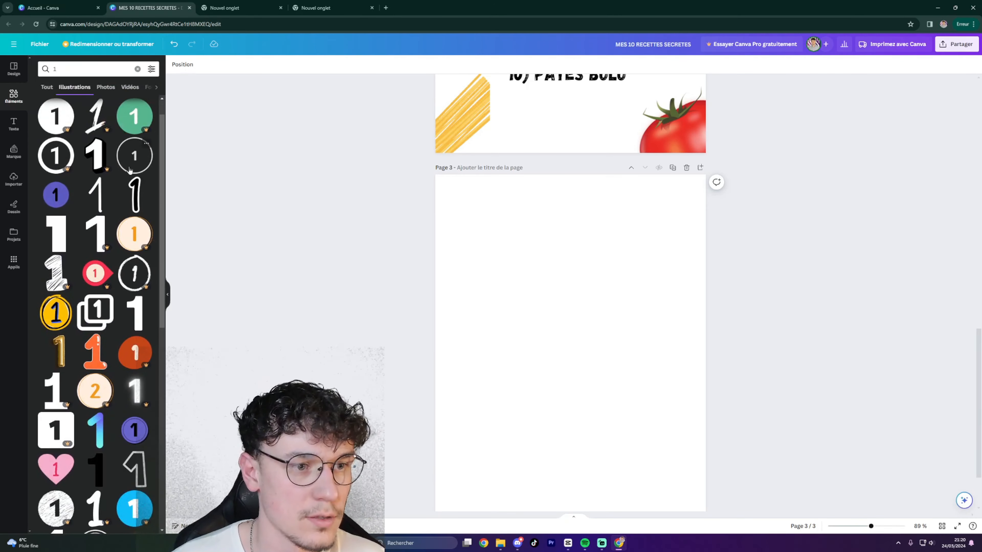
scroll(85, 166, down, 1)
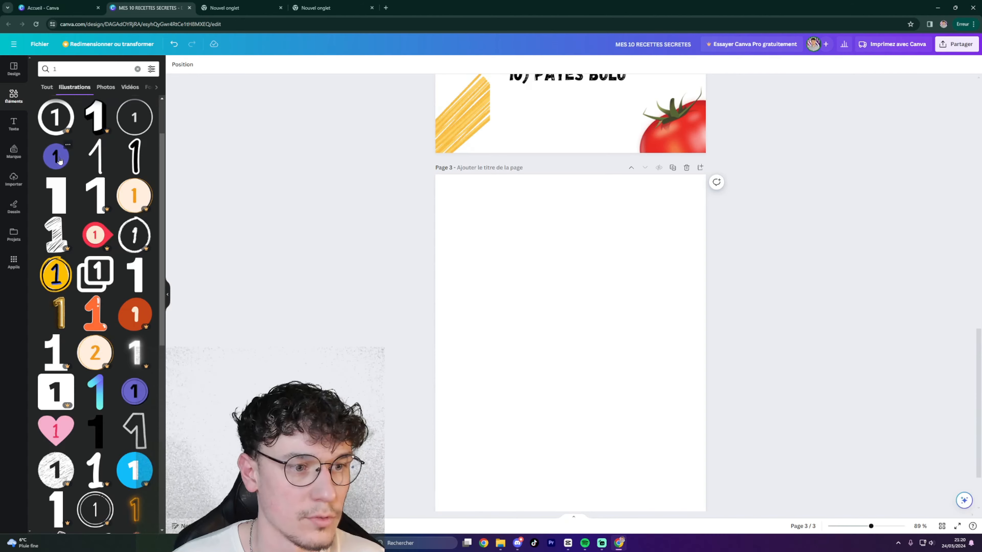
drag(60, 159, 469, 249)
drag(639, 284, 614, 220)
drag(637, 164, 576, 227)
drag(459, 309, 489, 257)
drag(605, 329, 548, 272)
mouse_move(504, 235)
mouse_down()
mouse_move(498, 244)
mouse_move(489, 236)
mouse_up()
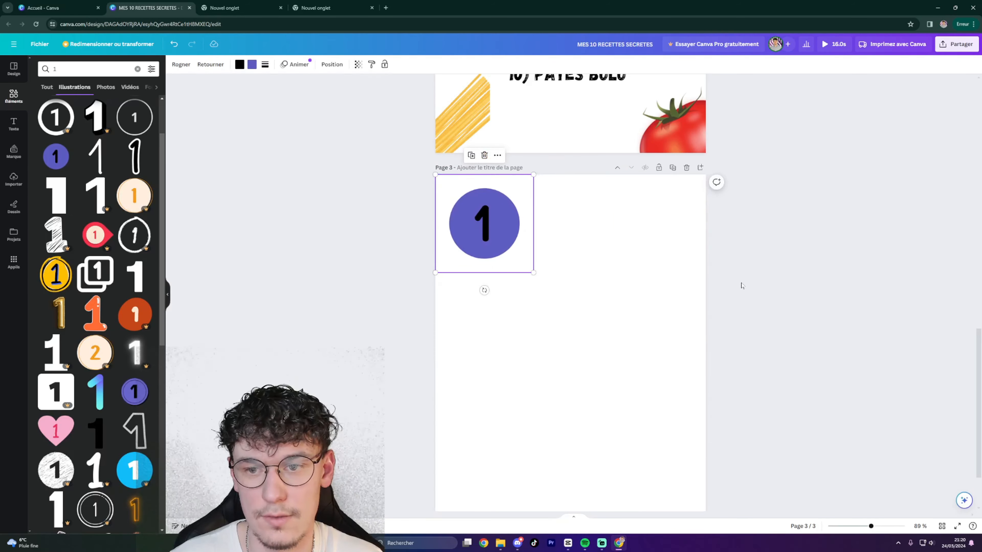
click(650, 213)
Duplicate the '10) PATES BOLO' heading onto page 3 and remove the '10)' numbering.
scroll(649, 212, up, 5)
click(596, 266)
click(589, 235)
scroll(609, 277, down, 5)
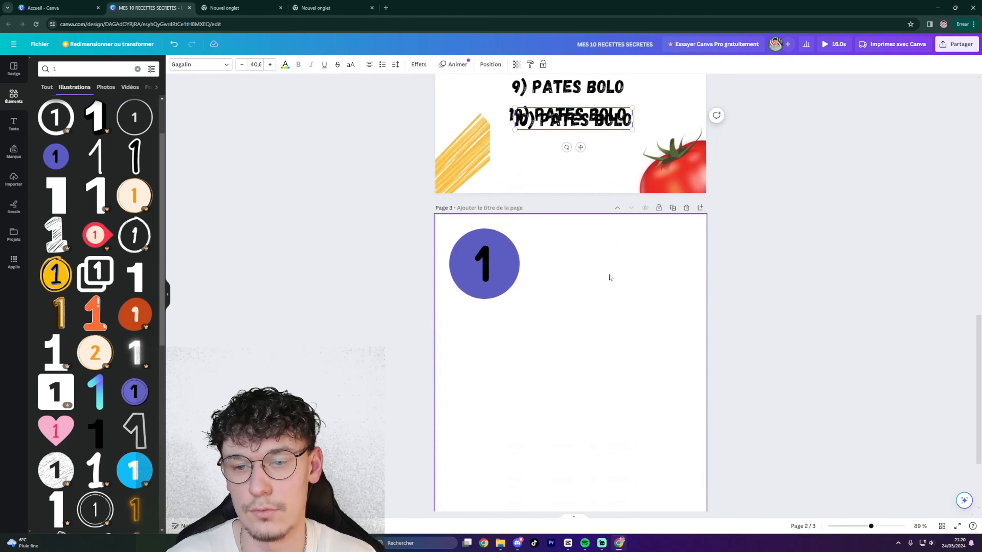
drag(609, 120, 622, 263)
click(551, 263)
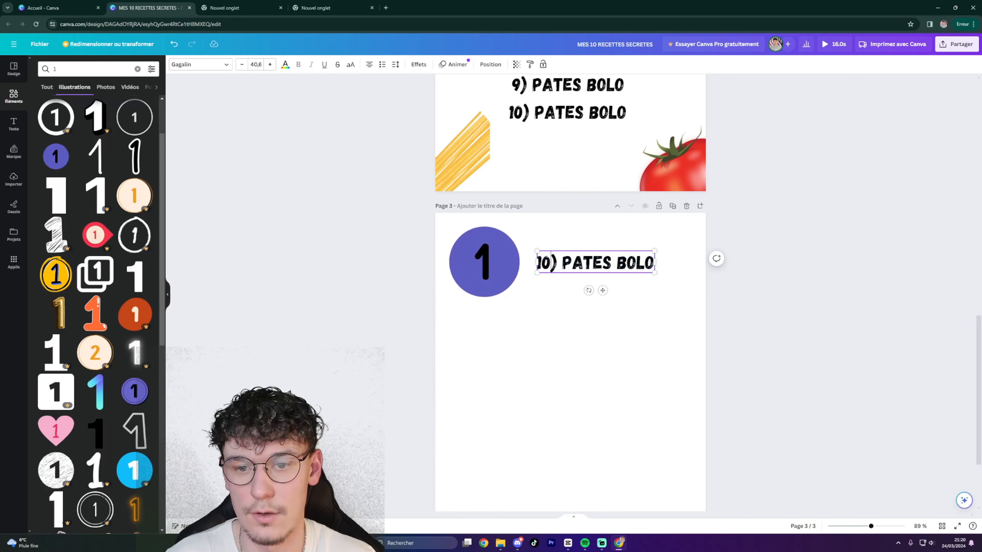
key(BackSpace)
key(Escape)
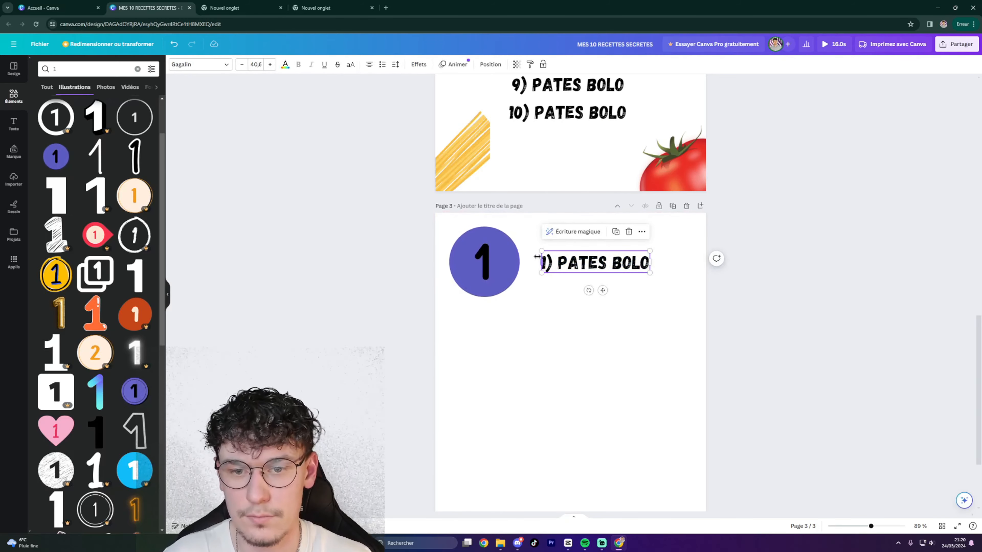
key(BackSpace)
key(BackSpace)
click(706, 320)
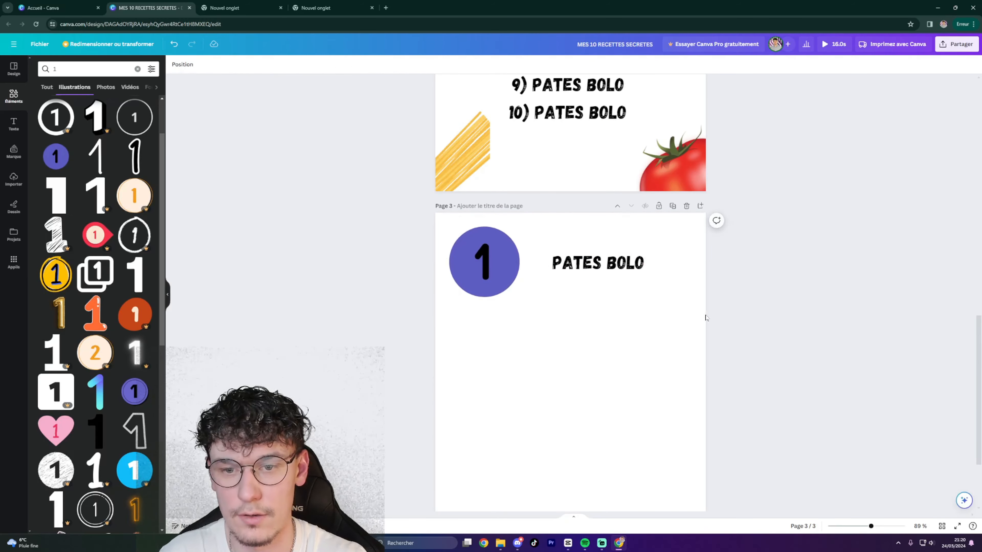
Enlarge the PATES BOLO heading to 59.3 beside the circle and select the word BOLO.
click(621, 272)
drag(643, 273, 617, 262)
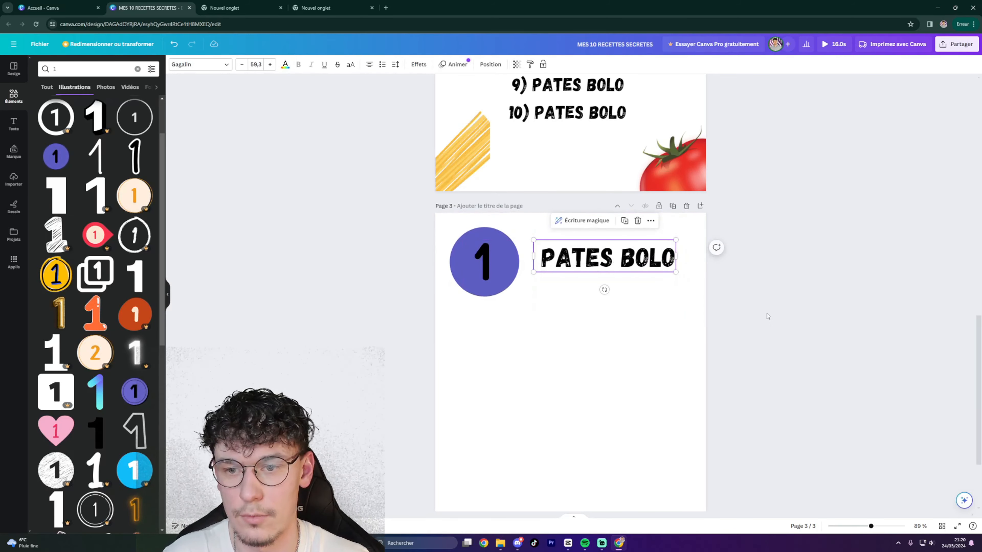
double_click(661, 258)
click(635, 257)
drag(541, 256, 614, 257)
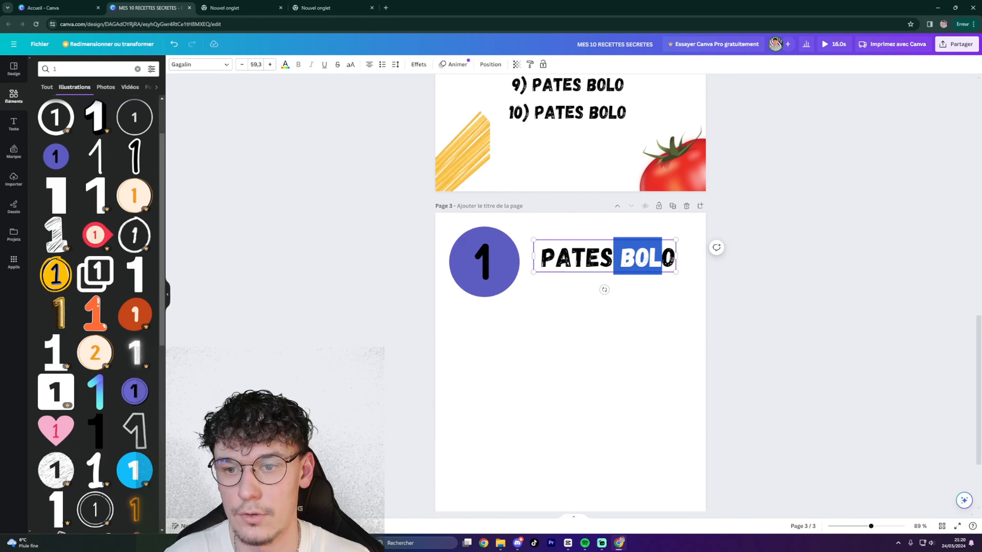
Colour the word BOLO in the heading the yellow of the pasta.
click(285, 65)
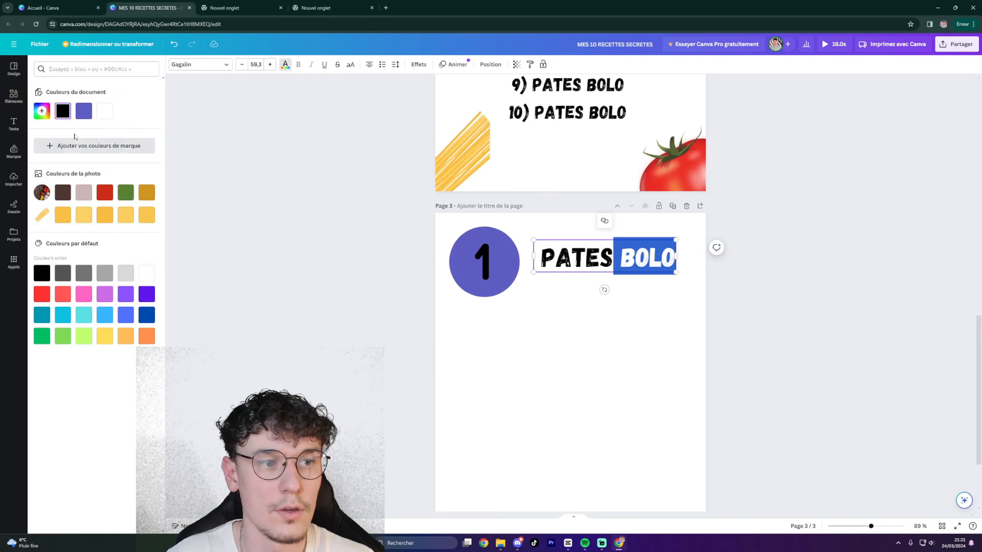
click(80, 219)
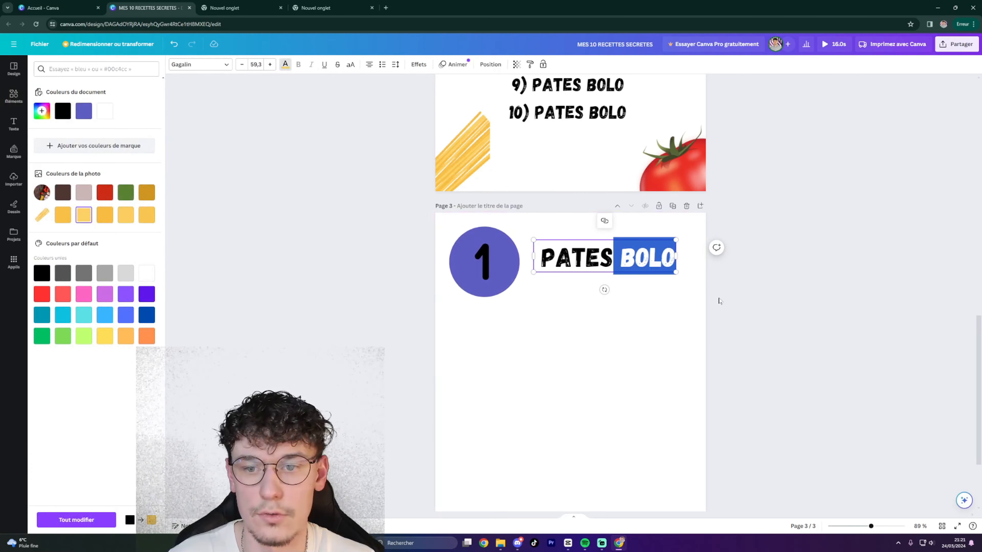
click(752, 303)
click(620, 261)
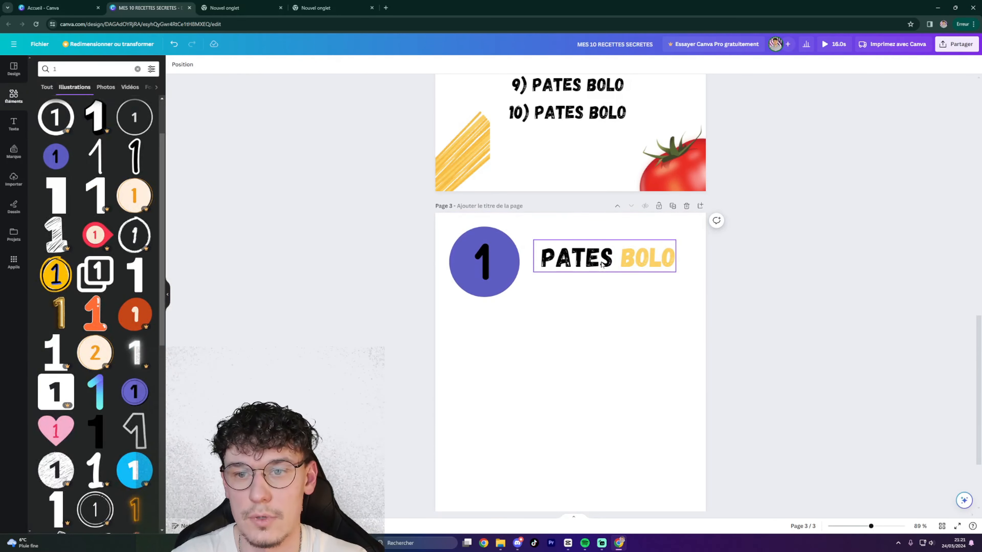
Recolour the number-1 circle on page 3 with the same yellow document colour.
scroll(497, 295, up, 1)
click(497, 295)
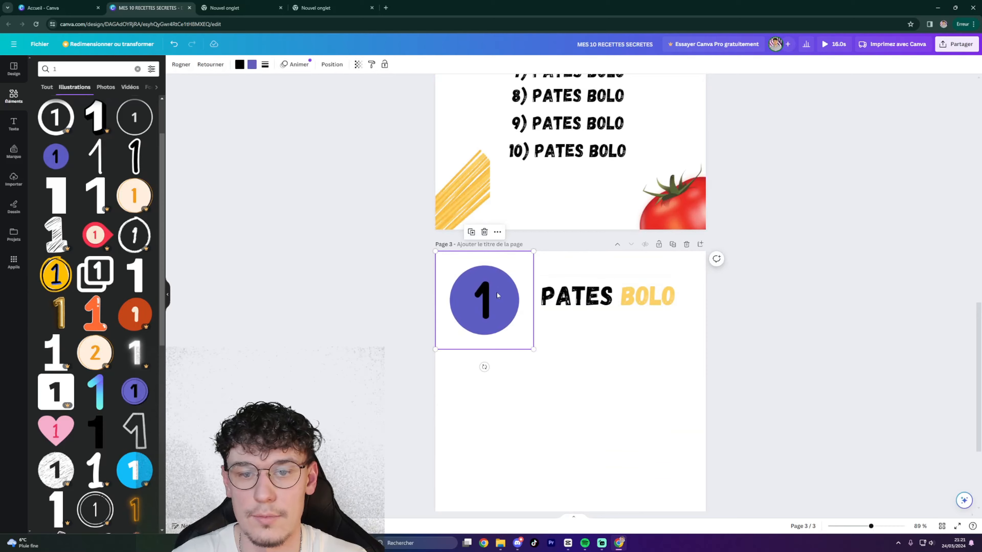
click(252, 65)
click(104, 111)
click(840, 351)
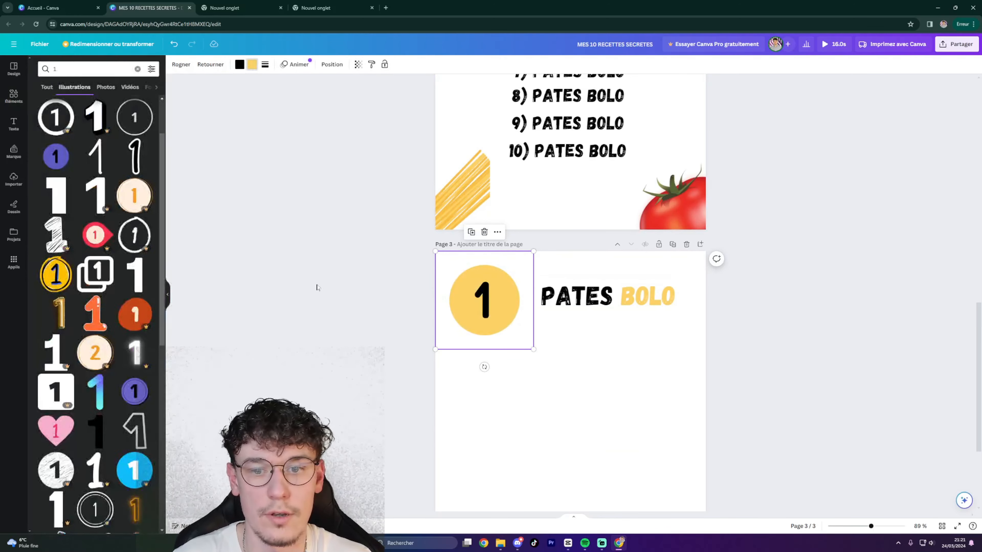
scroll(840, 351, up, 4)
scroll(714, 326, up, 12)
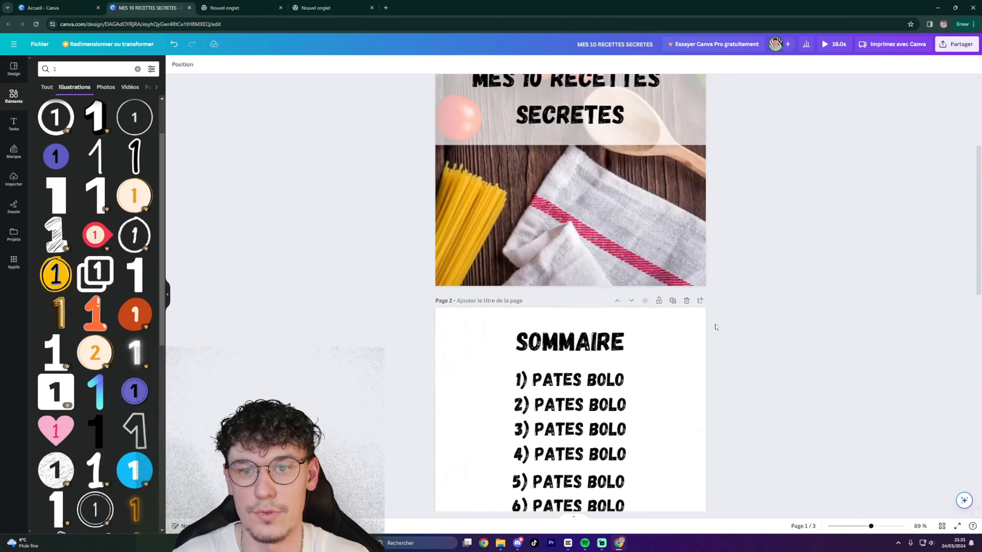
scroll(712, 306, down, 20)
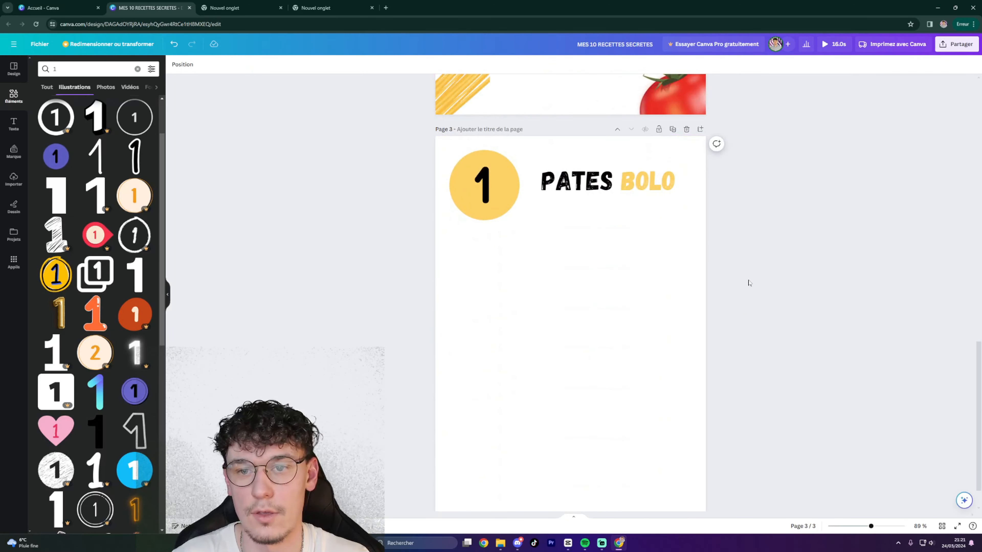
scroll(735, 275, down, 1)
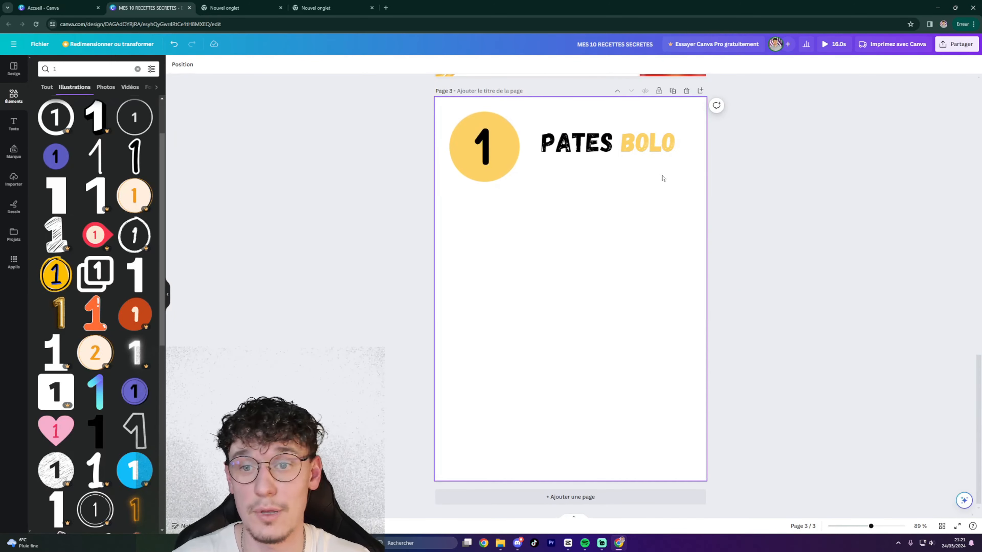
Add subtitle and body text boxes to page 3, then delete the subtitle.
click(679, 245)
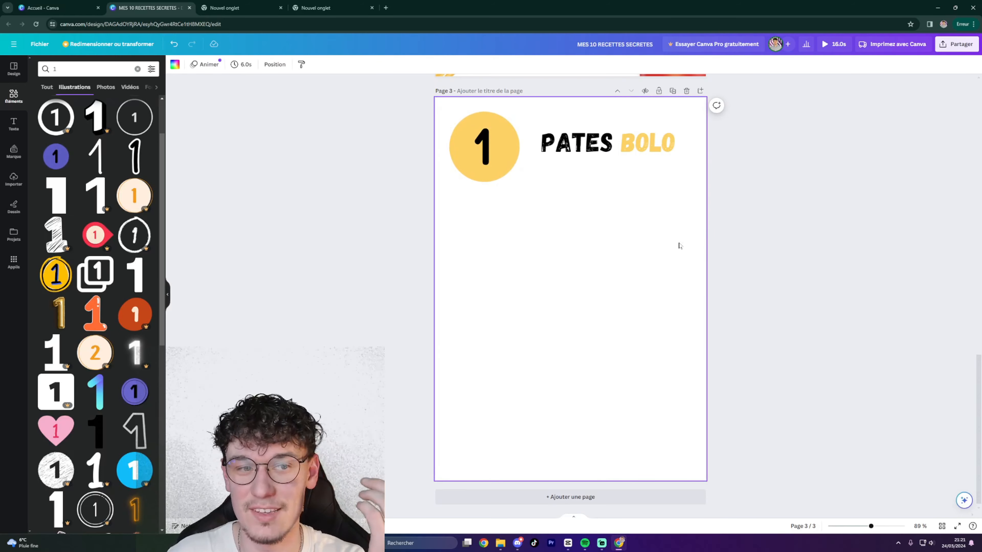
click(15, 122)
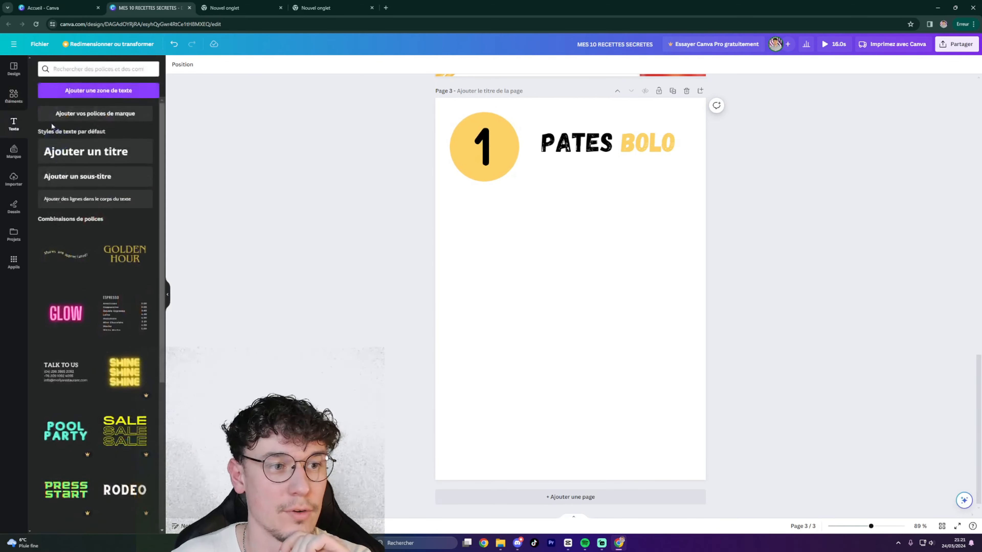
click(84, 184)
click(94, 208)
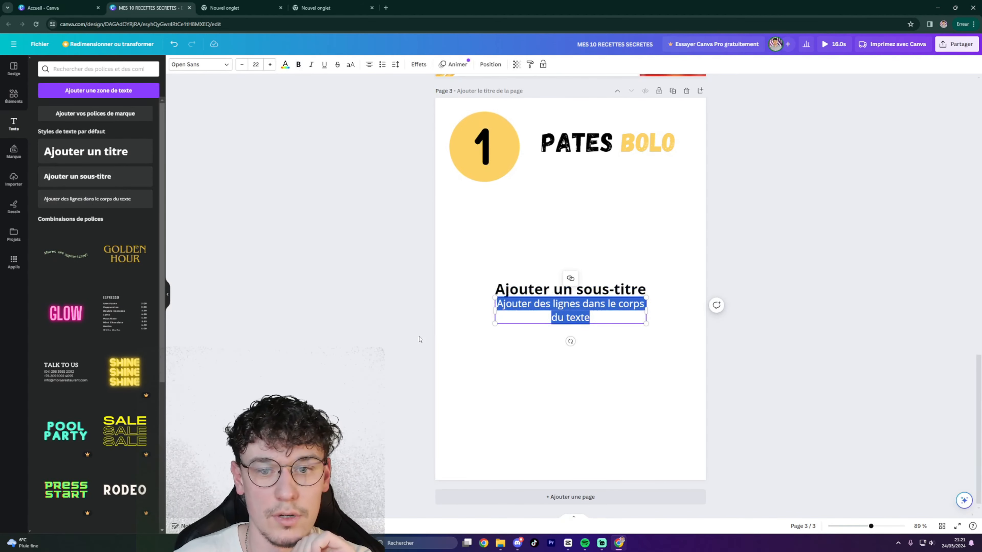
click(555, 291)
key(Delete)
Place the body-text box just below the PATES BOLO heading and adjust its width.
drag(563, 315, 597, 195)
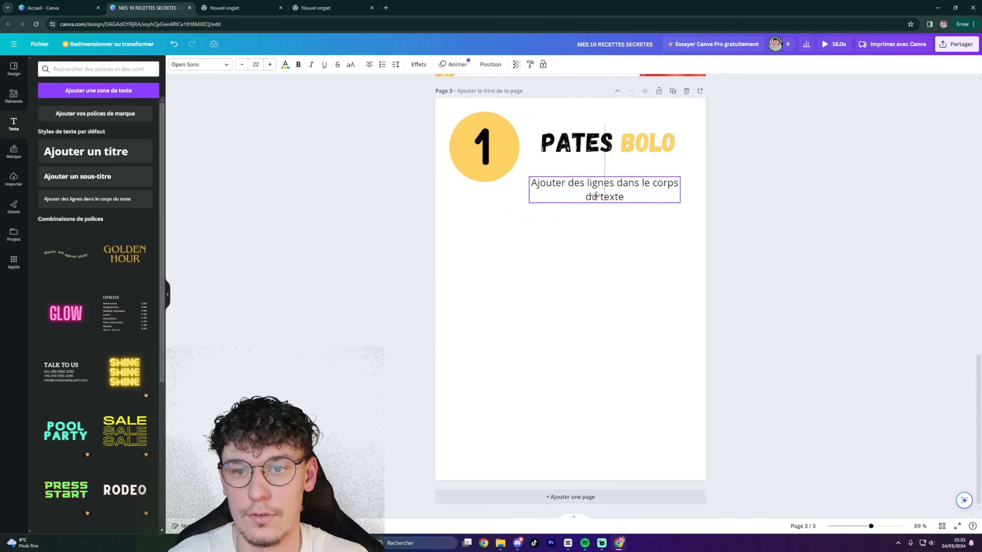
double_click(593, 195)
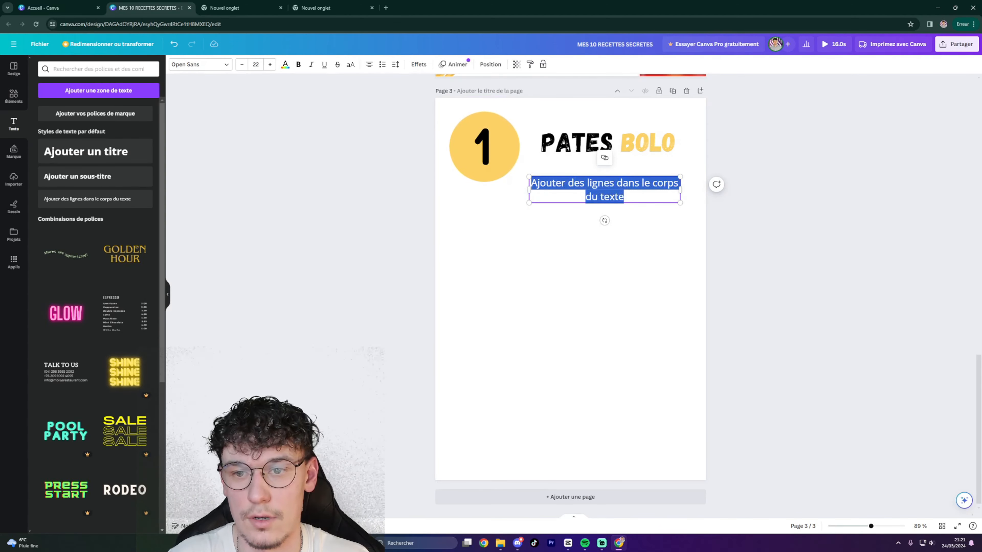
click(623, 196)
drag(679, 203, 675, 202)
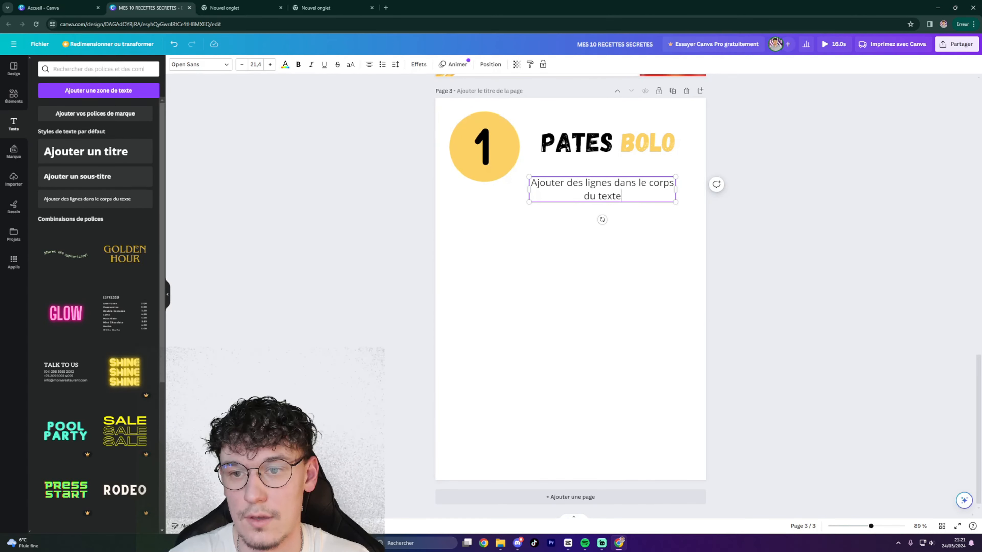
mouse_move(678, 190)
mouse_down()
mouse_move(611, 193)
mouse_move(682, 198)
mouse_up()
click(697, 217)
click(649, 194)
click(702, 225)
scroll(657, 217, up, 5)
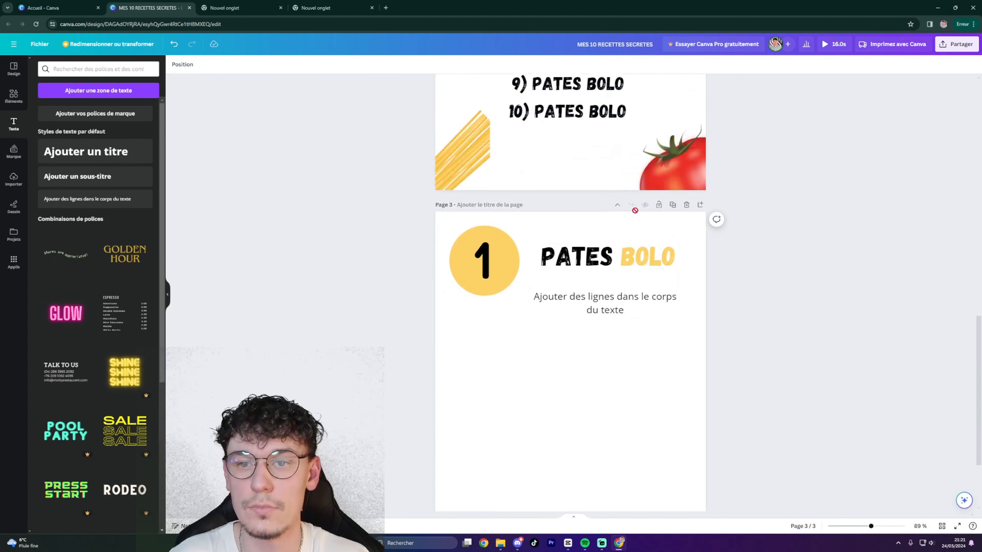
scroll(602, 200, down, 3)
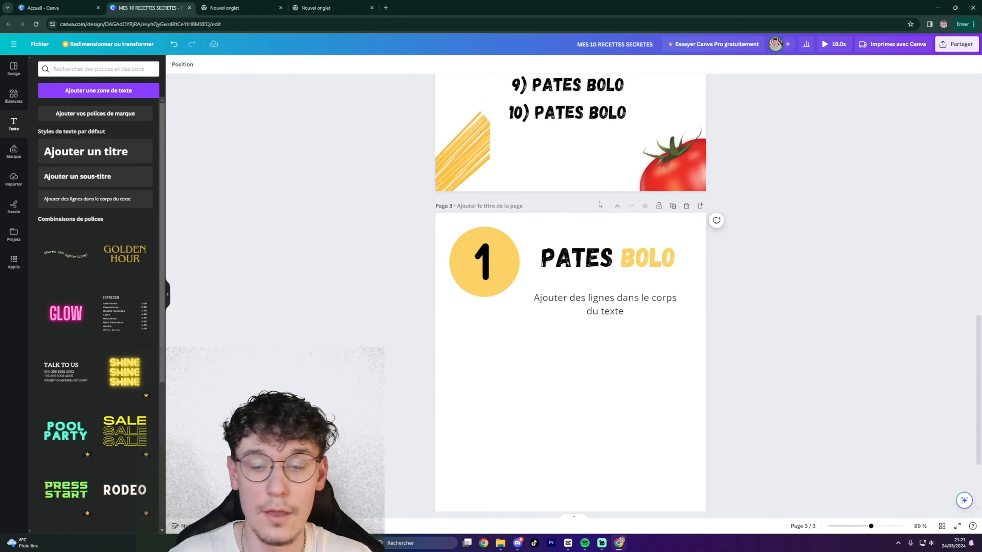
scroll(600, 202, up, 10)
scroll(605, 214, down, 5)
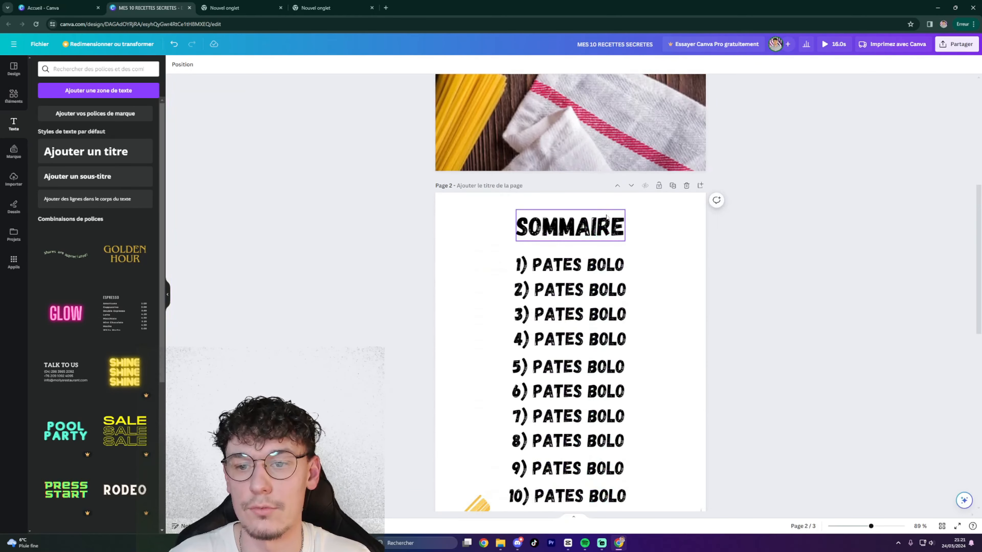
scroll(607, 221, down, 8)
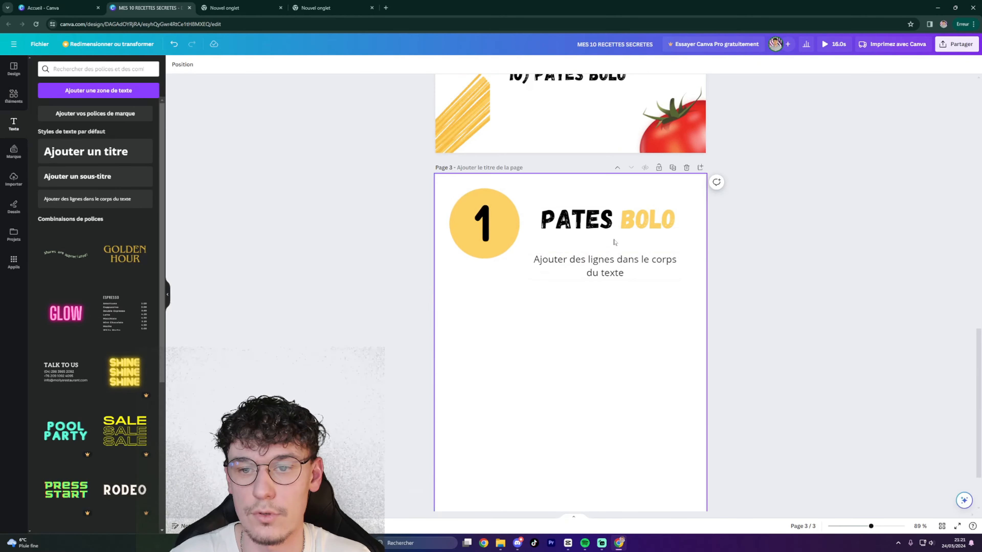
scroll(609, 255, down, 2)
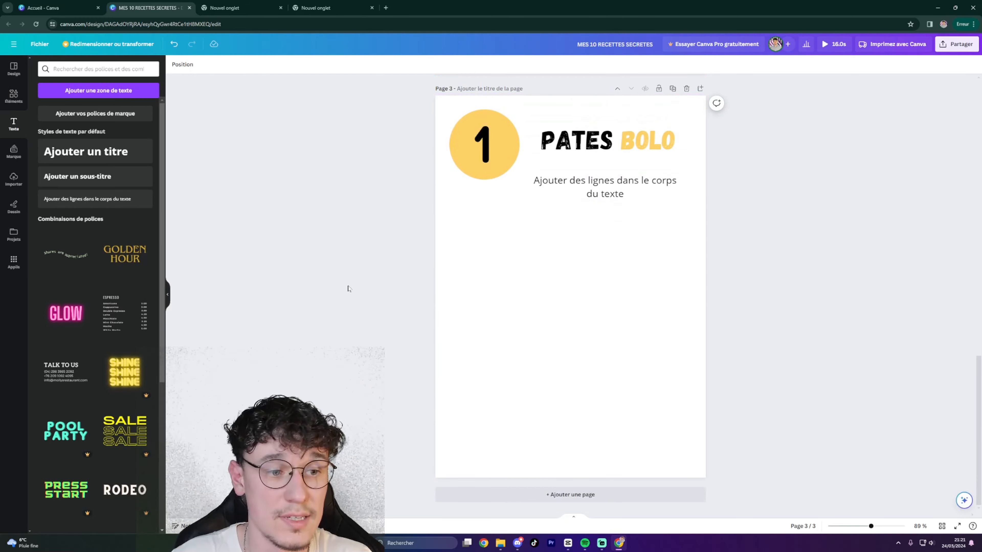
scroll(116, 340, down, 5)
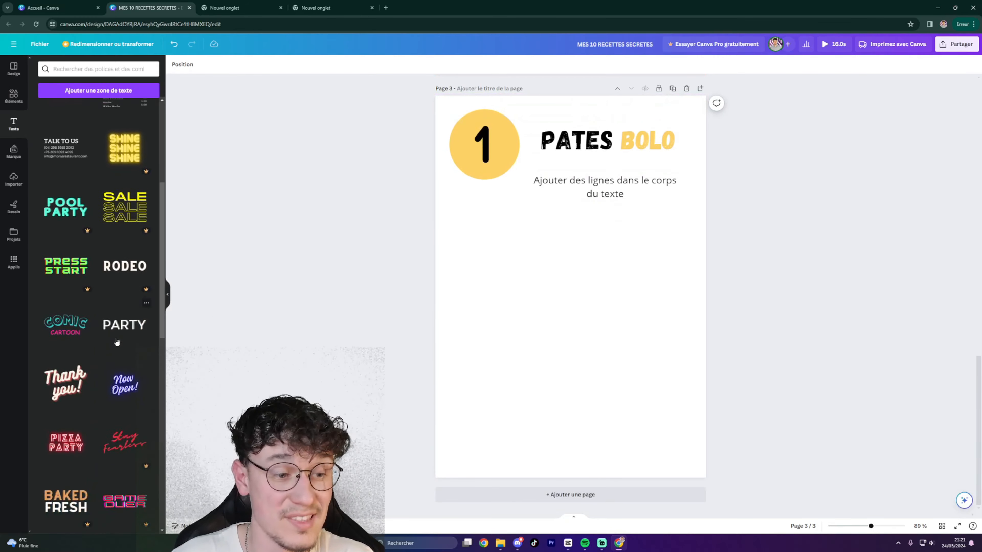
scroll(116, 340, up, 5)
scroll(734, 215, up, 10)
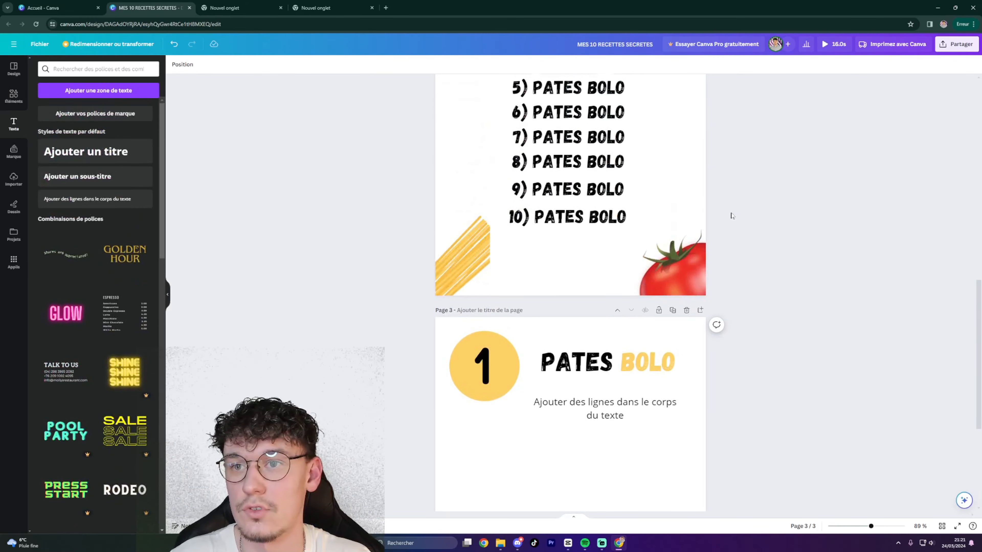
scroll(726, 216, up, 4)
scroll(727, 215, down, 10)
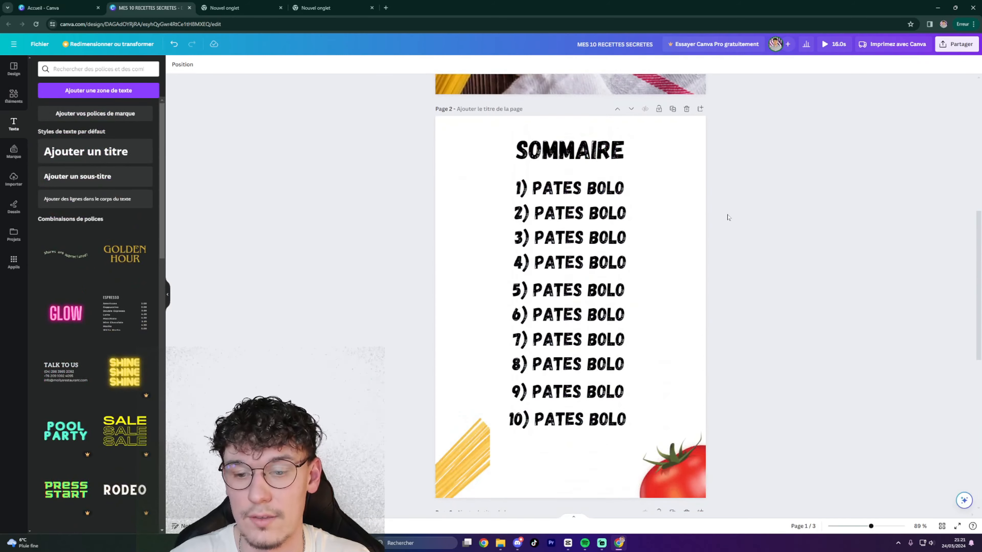
scroll(757, 250, up, 10)
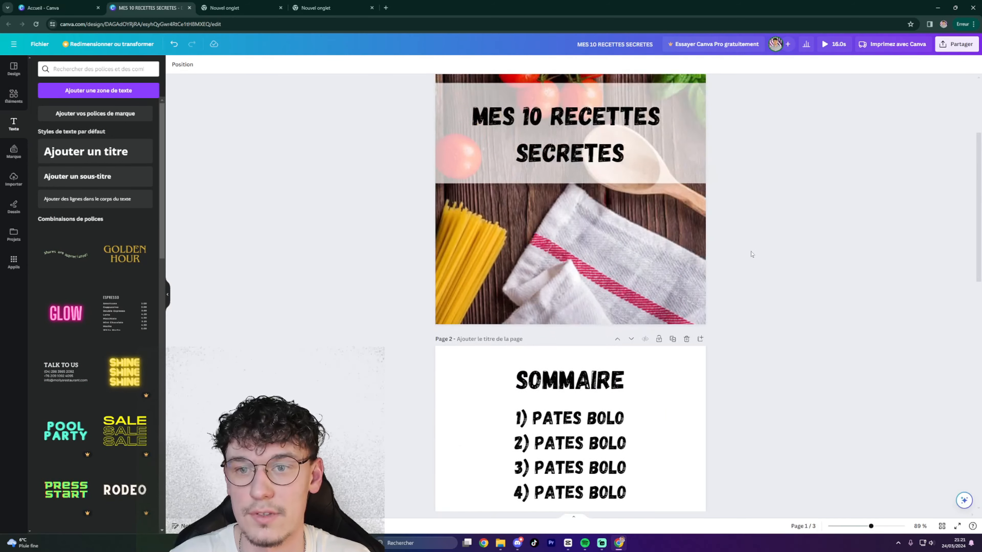
scroll(749, 252, down, 2)
scroll(746, 252, up, 2)
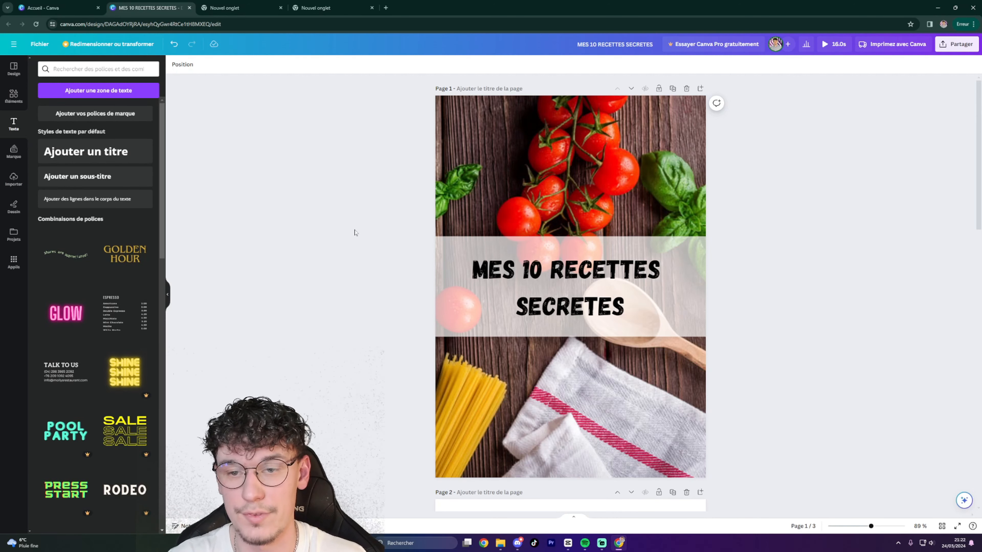
scroll(731, 243, down, 7)
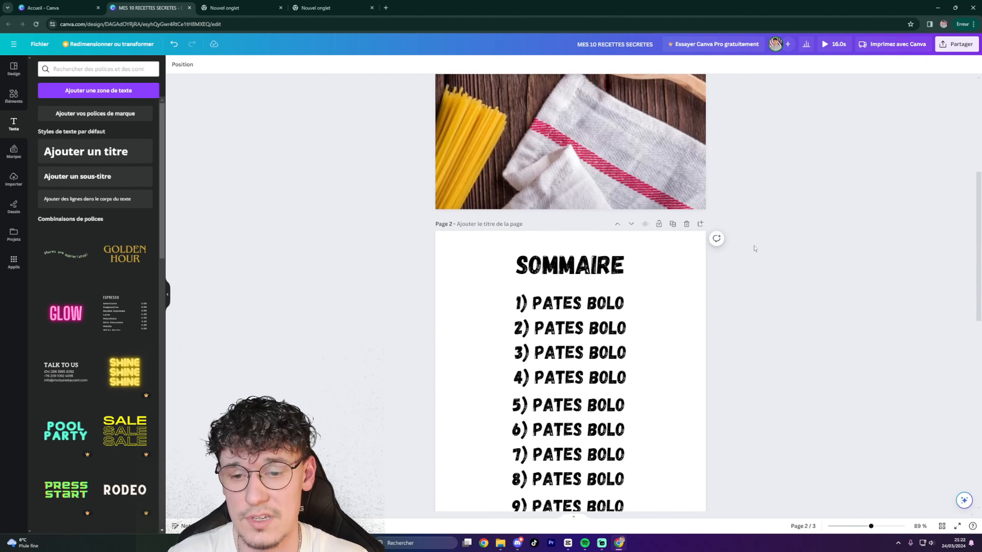
scroll(750, 250, down, 10)
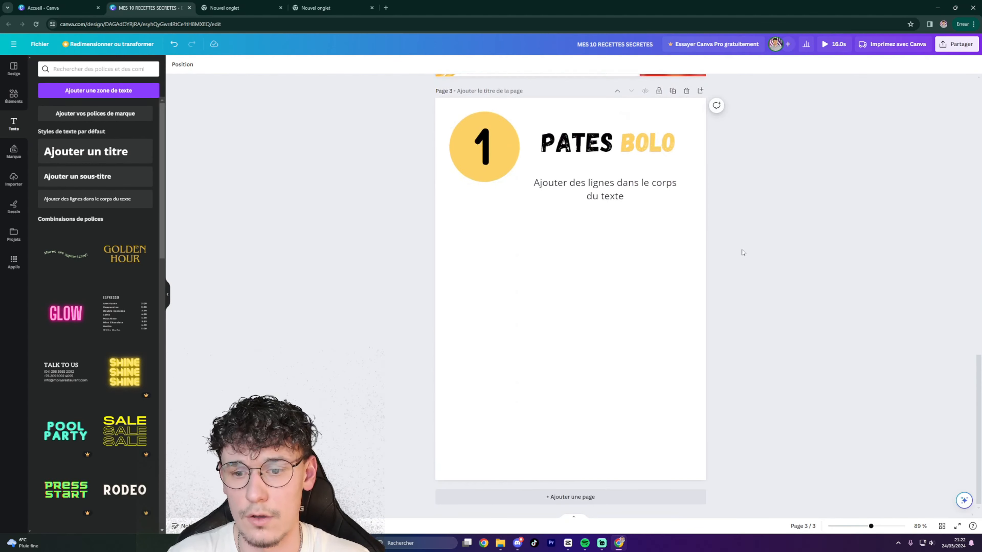
scroll(743, 252, up, 15)
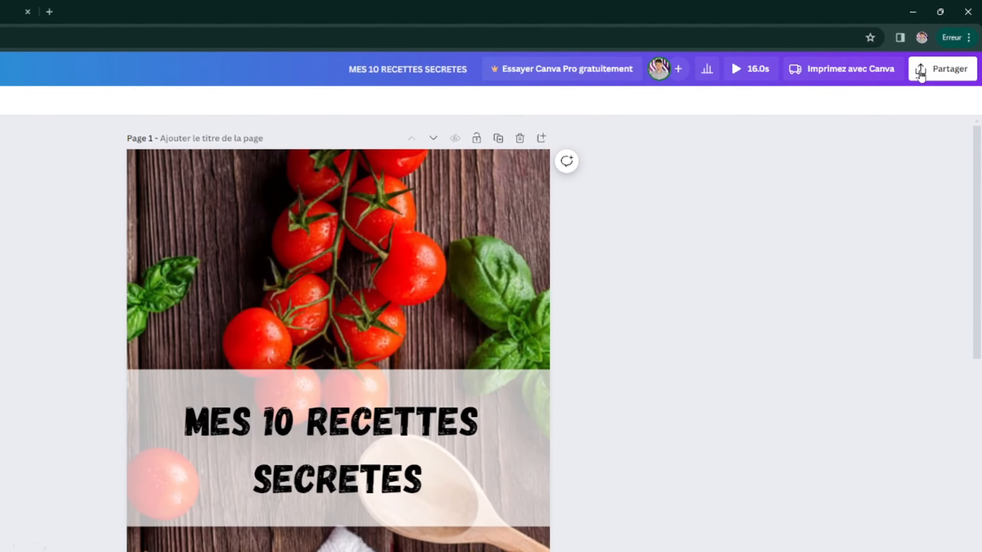
Download the booklet from Canva as a standard PDF.
click(921, 72)
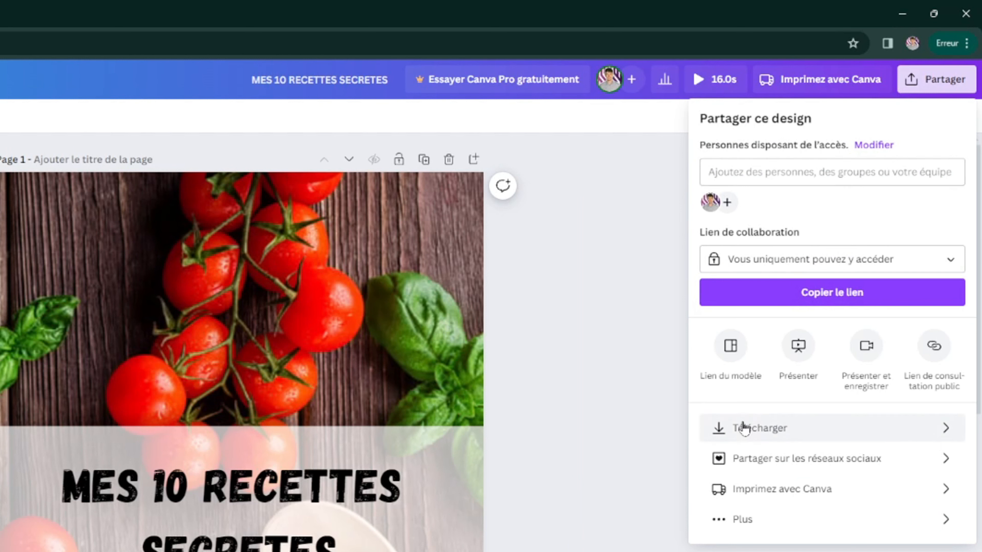
click(898, 429)
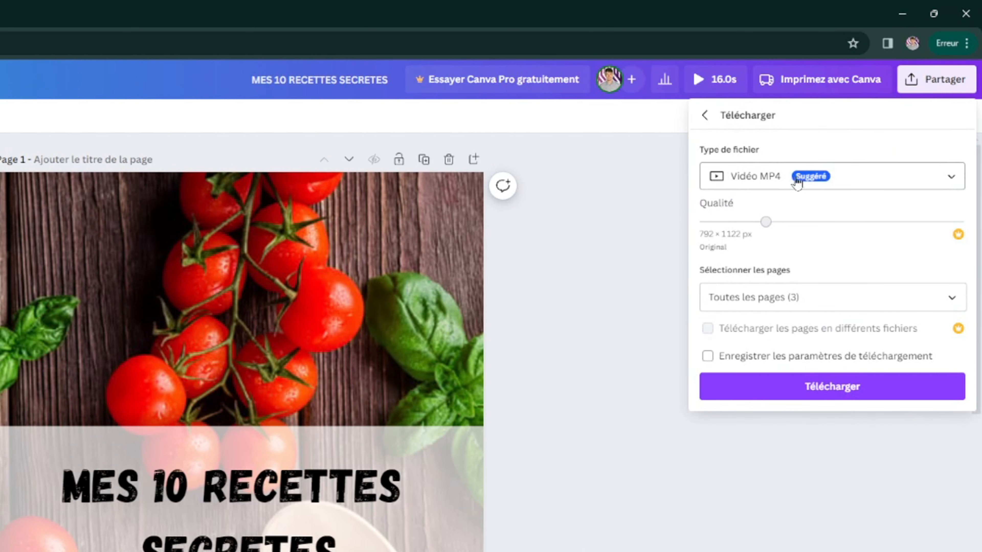
click(869, 184)
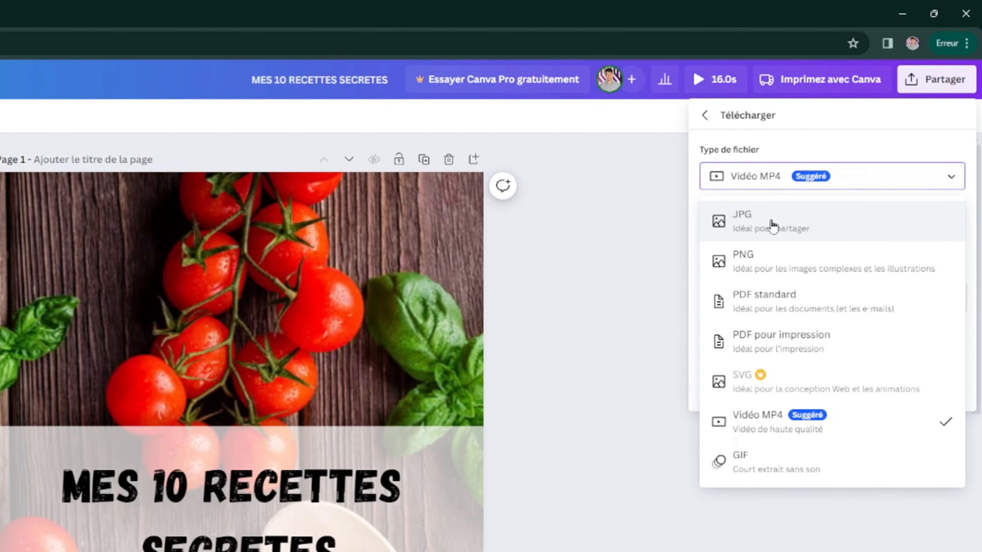
click(767, 296)
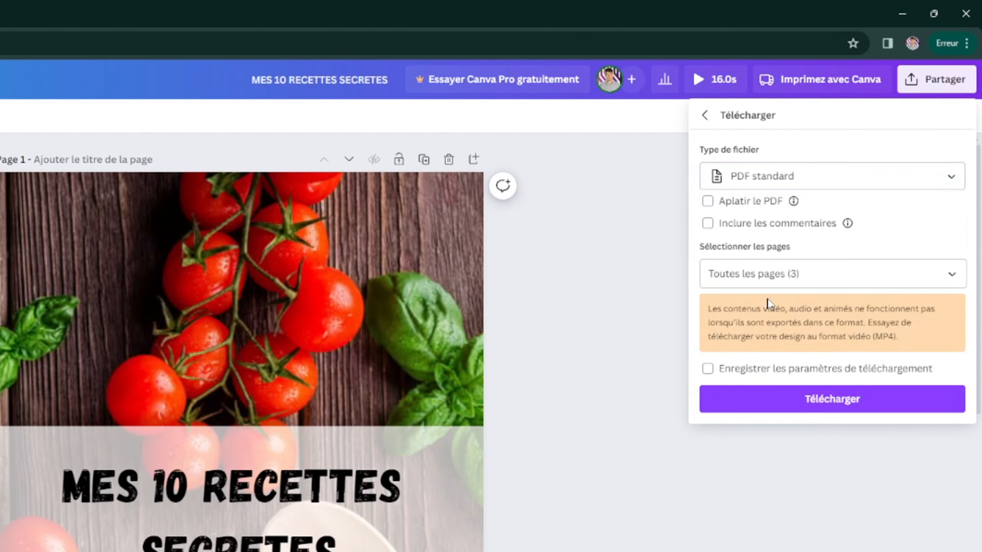
click(780, 186)
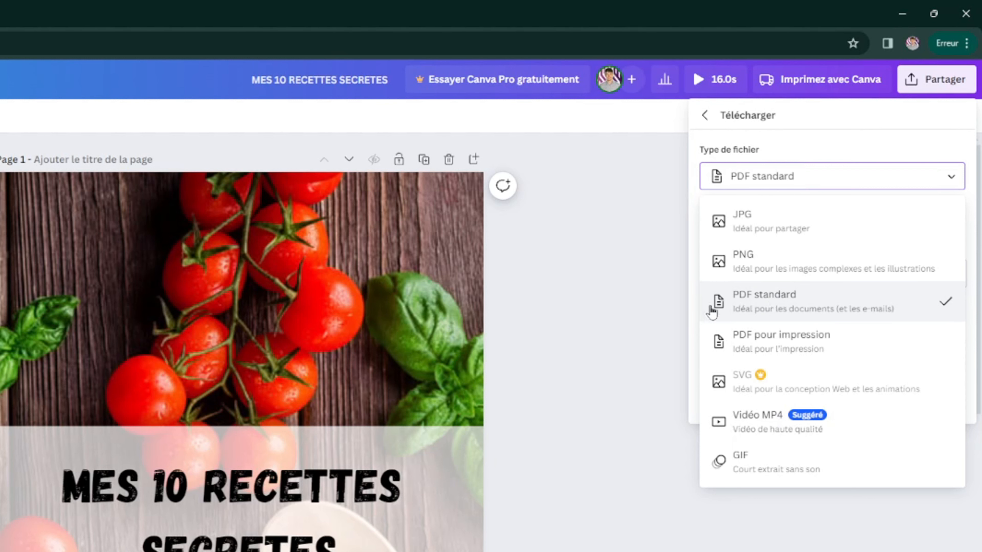
click(744, 311)
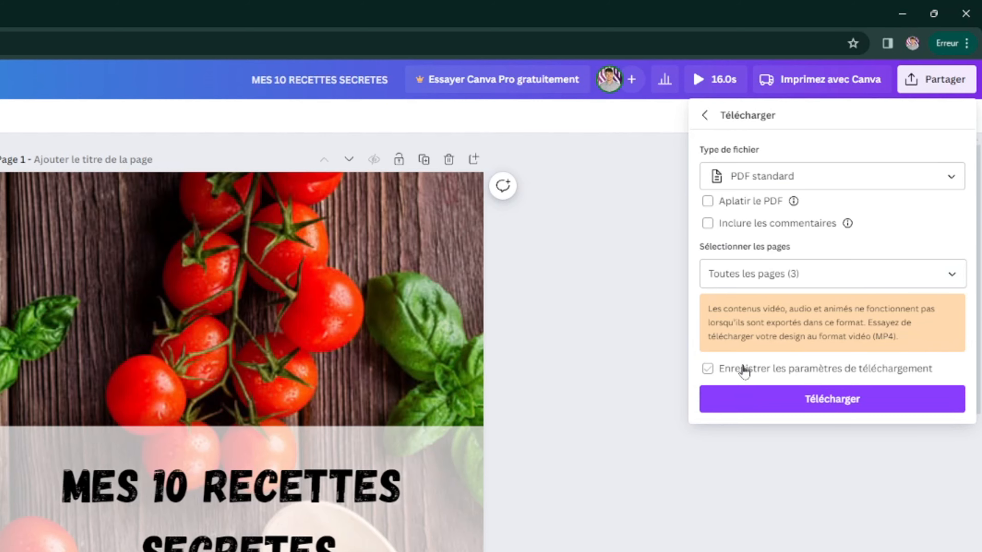
click(782, 402)
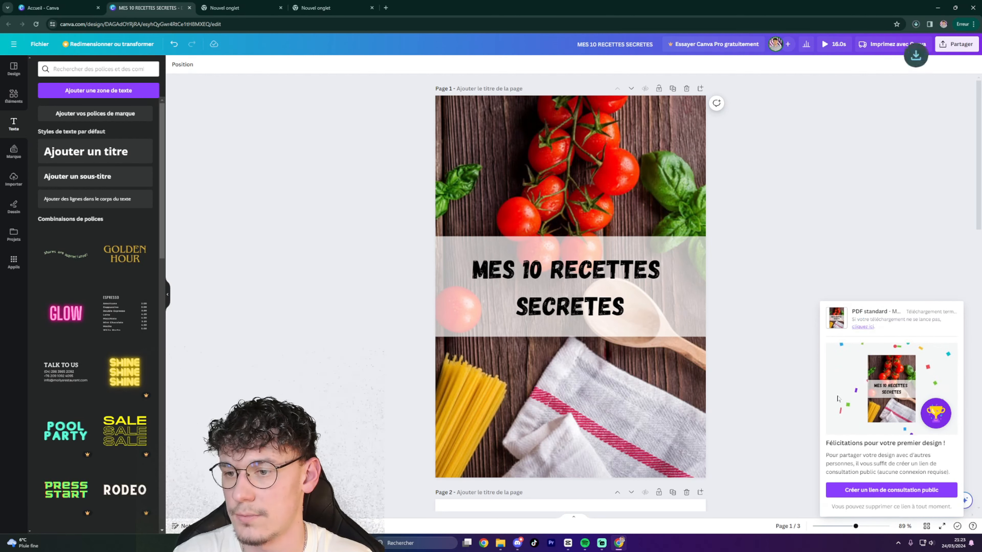
Confirm the downloaded PDF in the Downloads folder, then go to the blank new tab.
click(914, 24)
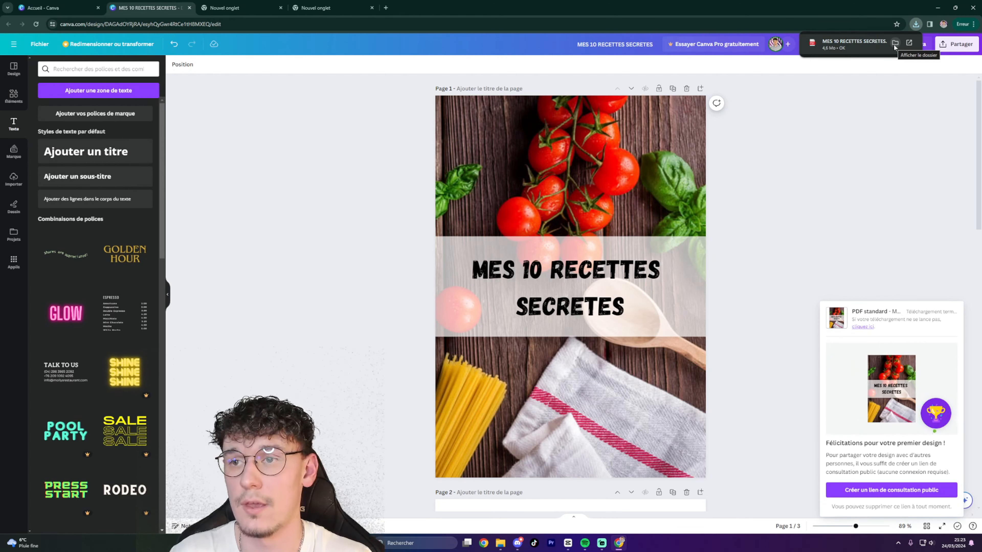
click(894, 43)
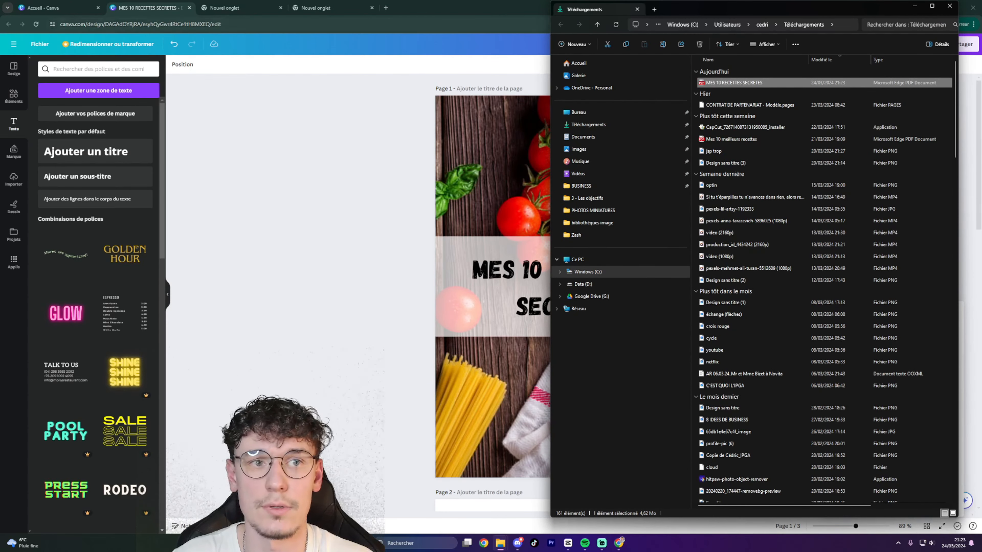
click(232, 21)
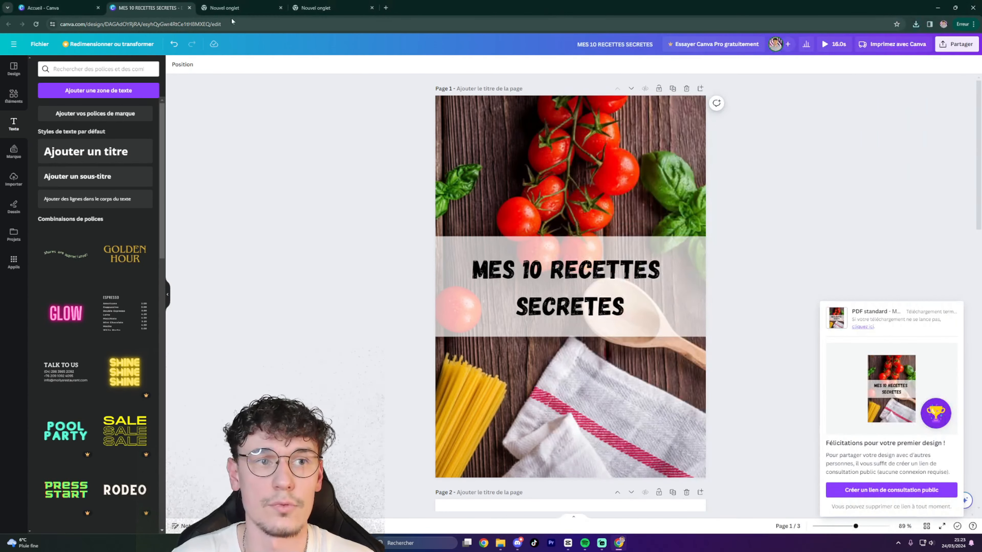
click(231, 8)
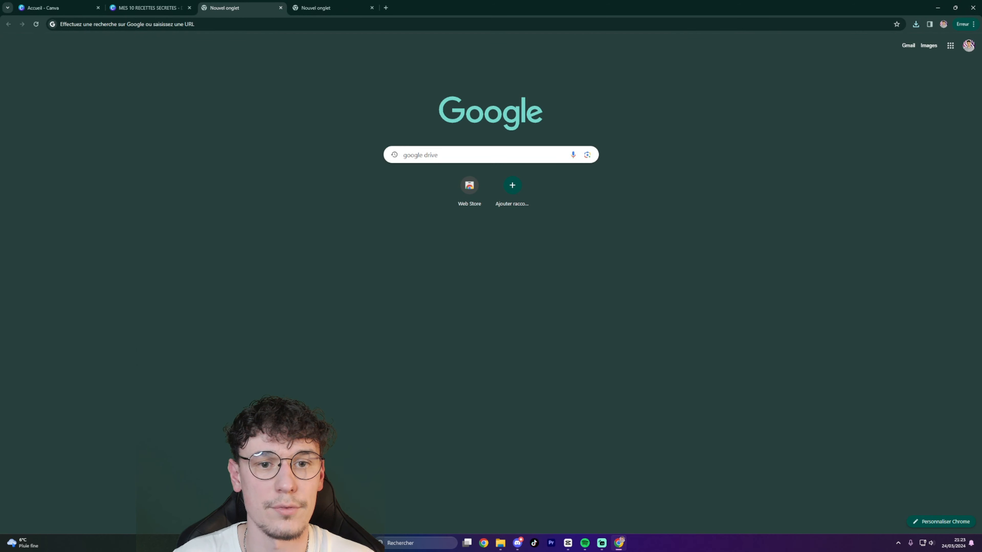
Search Google for 'google drive' and open the empty Drive home page.
key(ctrl+a)
click(438, 155)
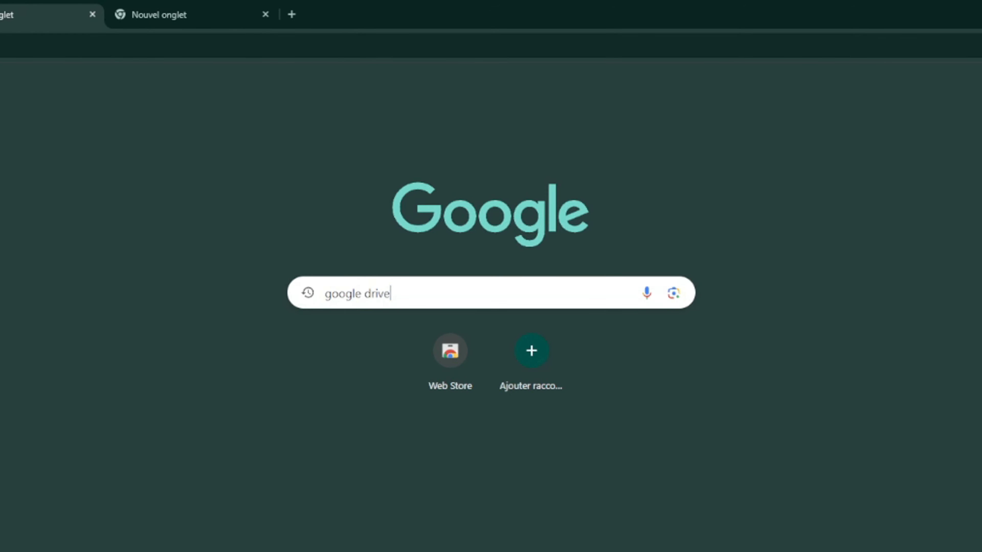
key(Return)
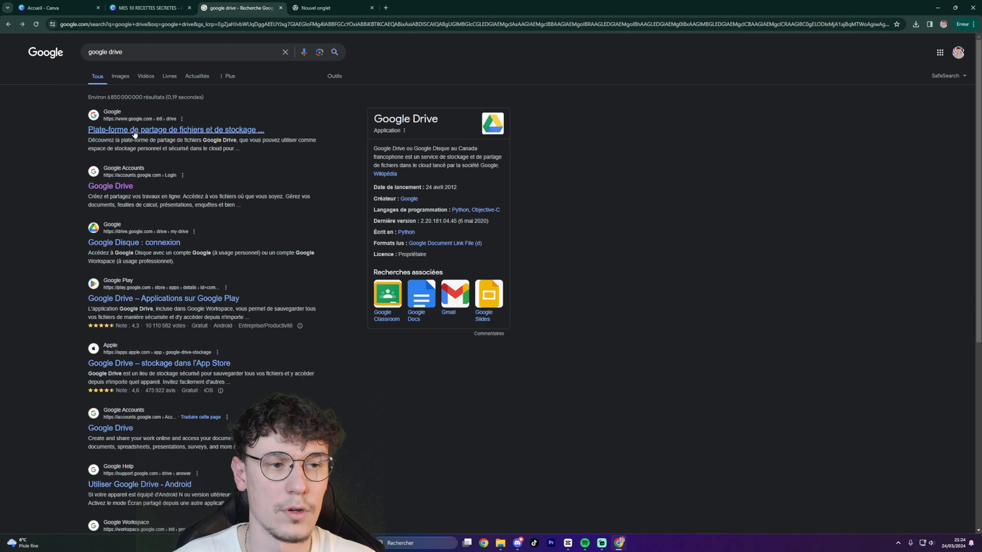
click(256, 251)
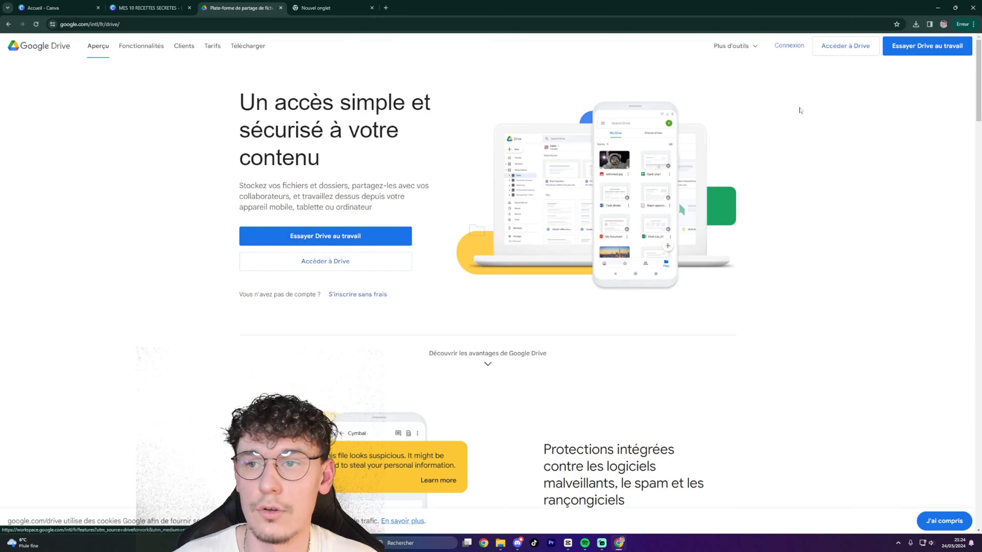
click(845, 47)
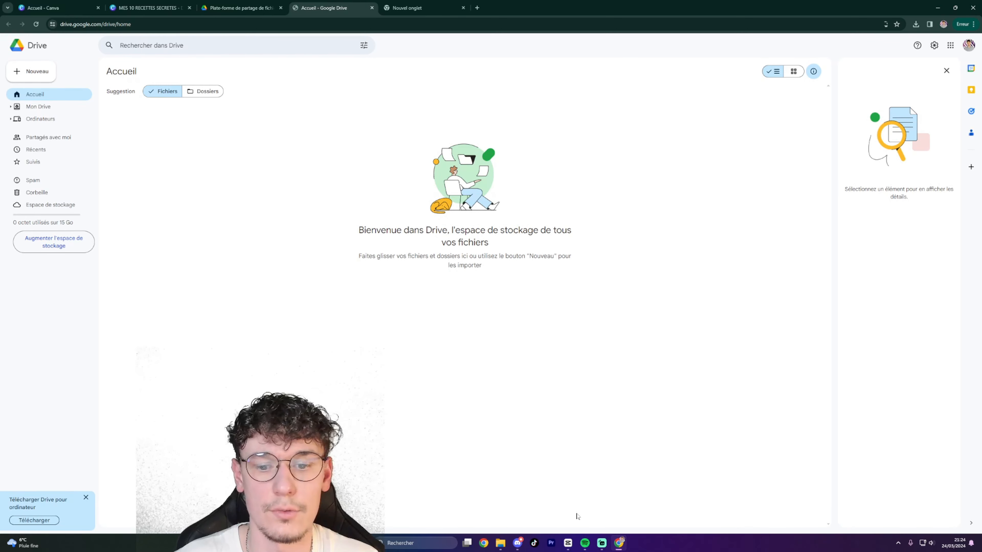
Upload MES 10 RECETTES SECRETES.pdf from the Downloads folder into Google Drive.
mouse_move(500, 549)
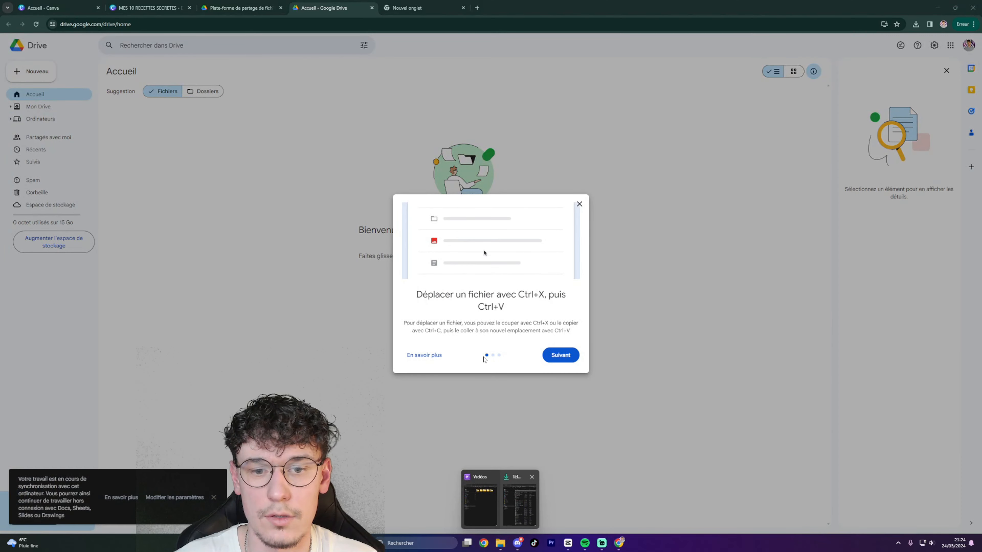
click(579, 204)
mouse_move(500, 543)
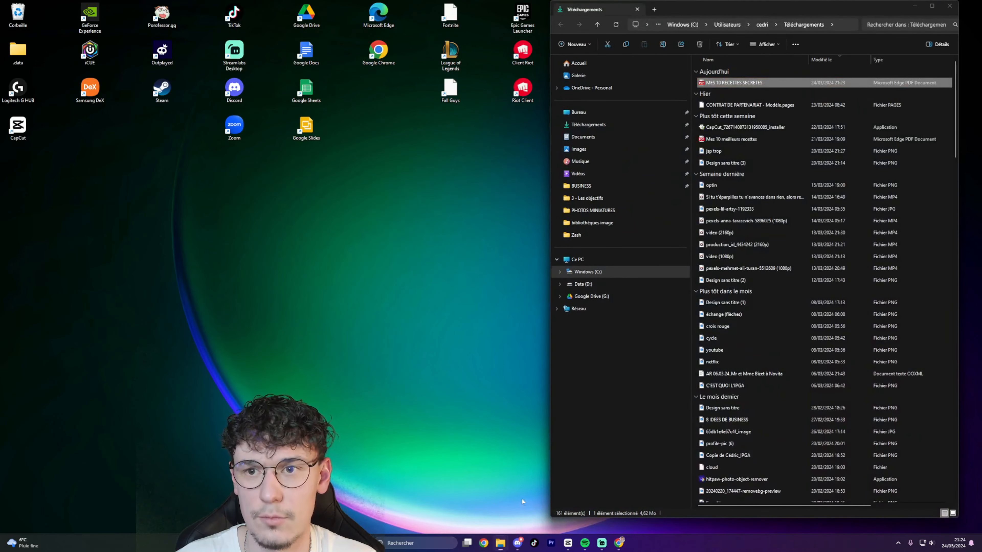
click(519, 502)
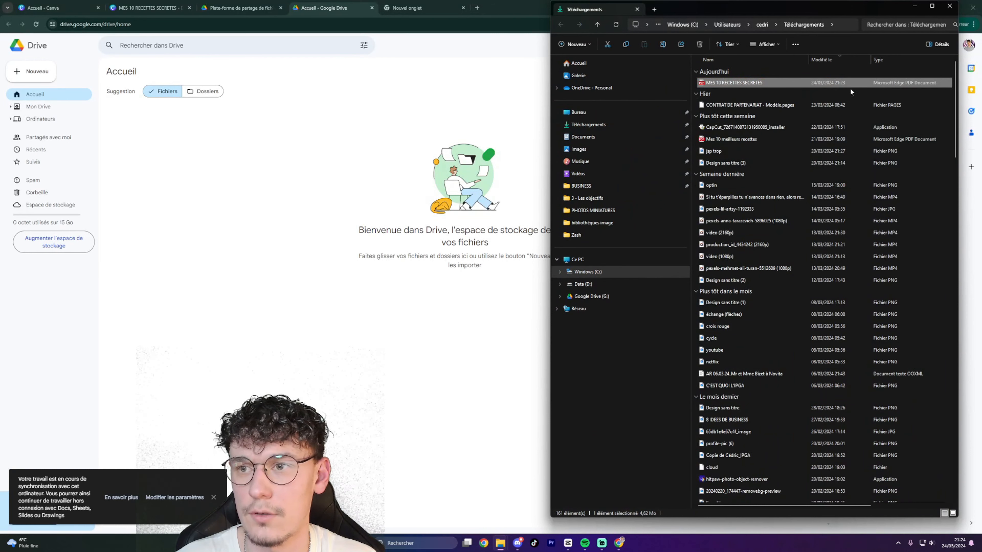
drag(855, 86, 410, 189)
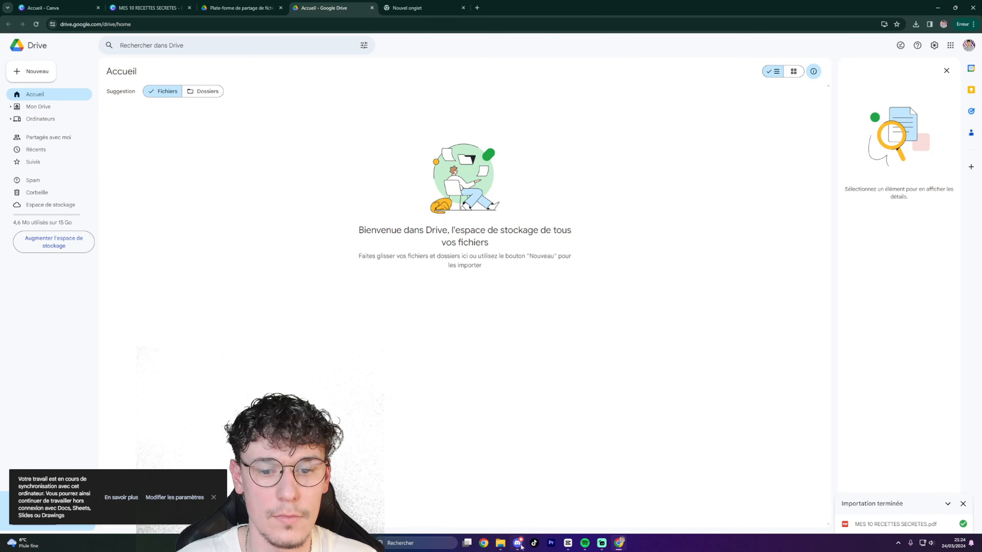
Copy the share link of the uploaded PDF from My Drive.
click(71, 112)
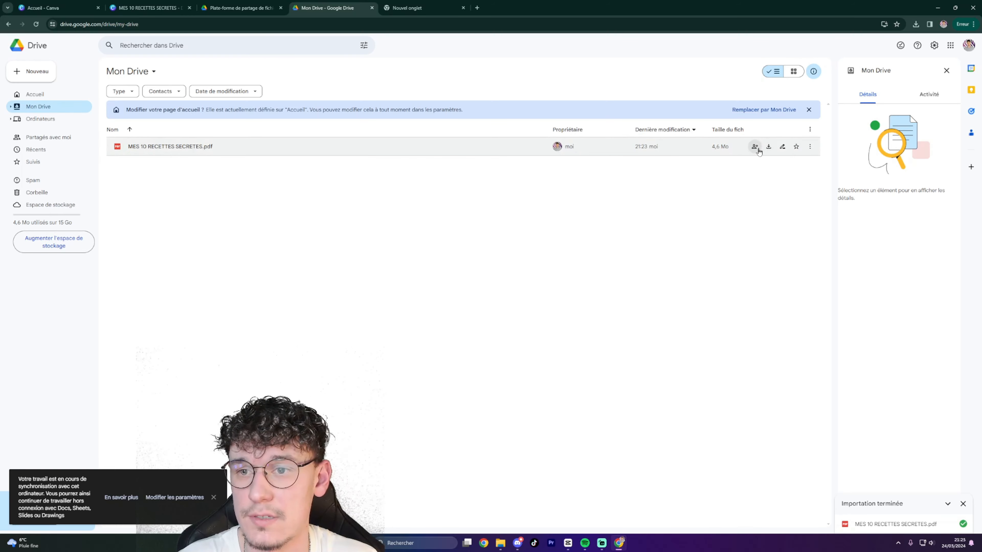
click(809, 148)
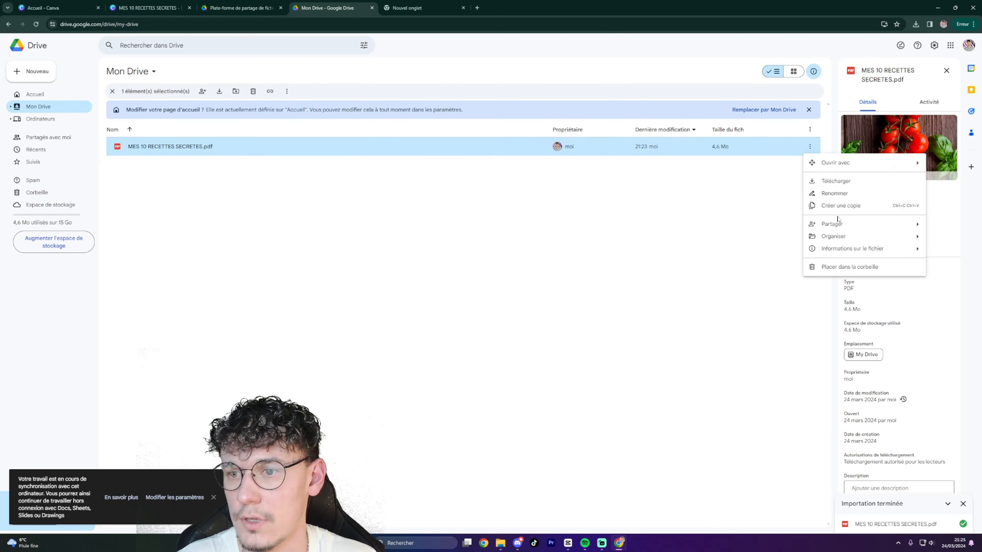
mouse_move(842, 231)
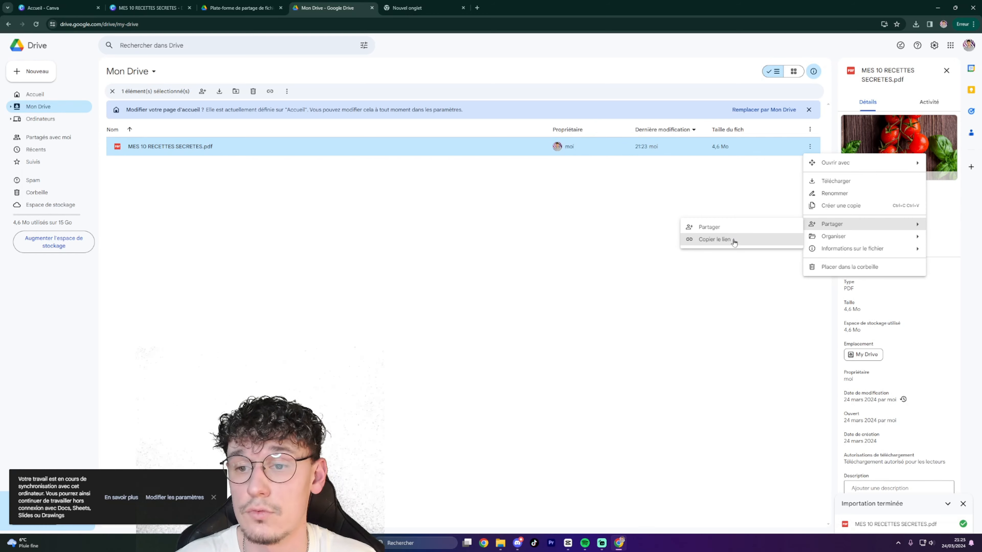
click(715, 240)
Search Google for 'bitly' and open the Bitly website.
click(402, 9)
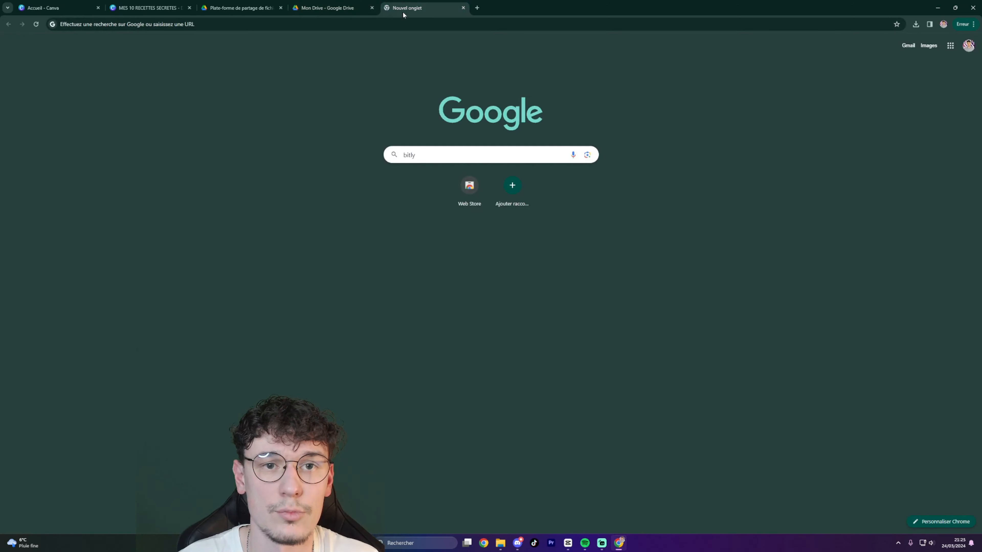
key(ctrl+a)
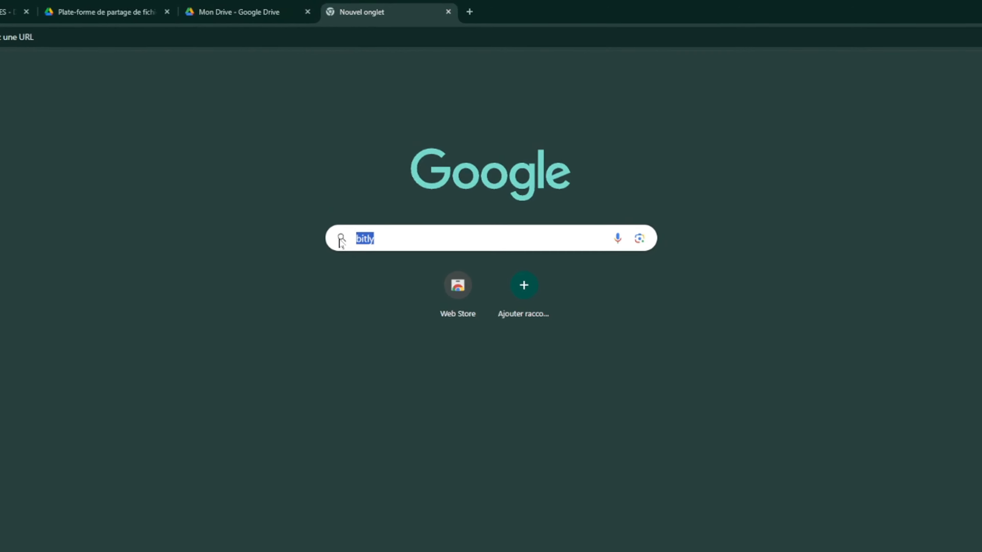
click(365, 267)
drag(366, 267, 330, 268)
click(365, 267)
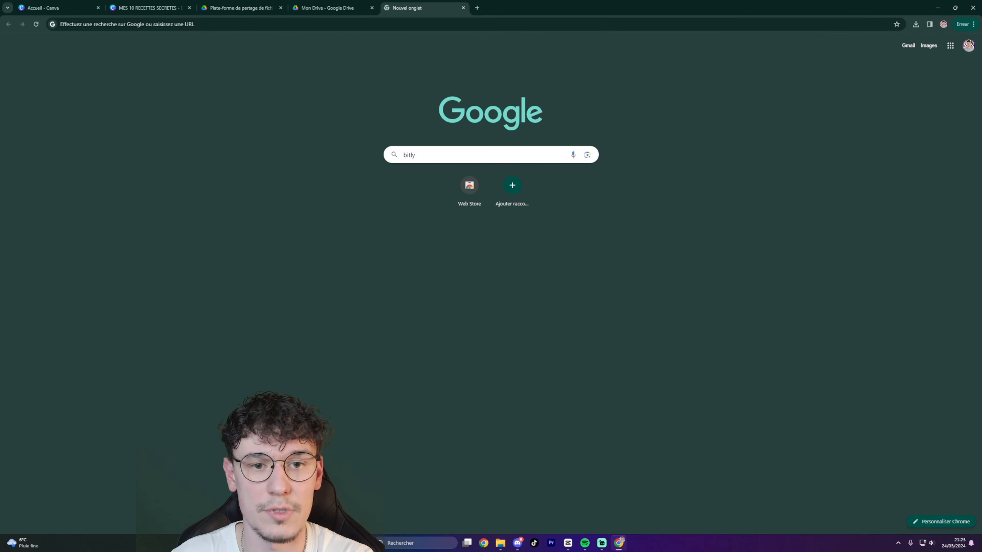
key(Return)
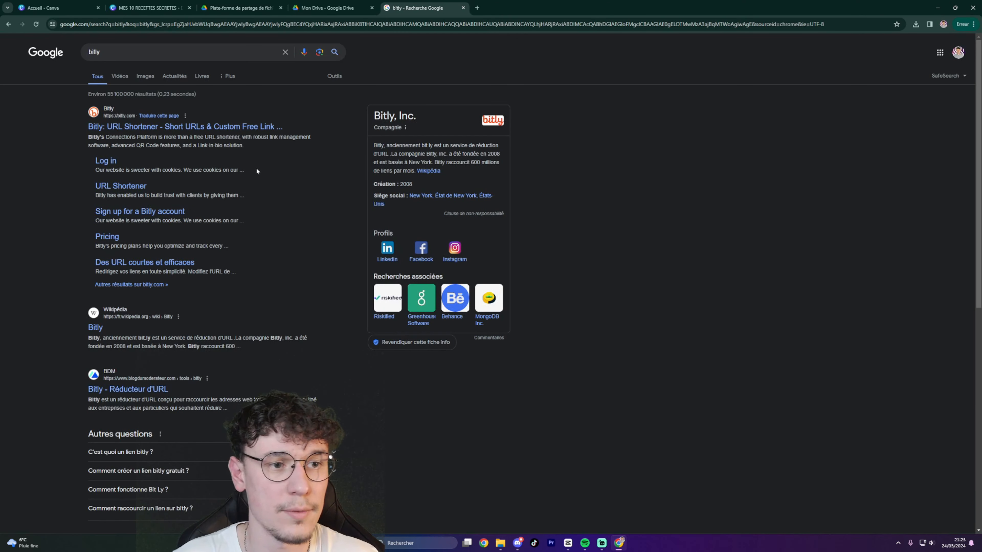
click(186, 126)
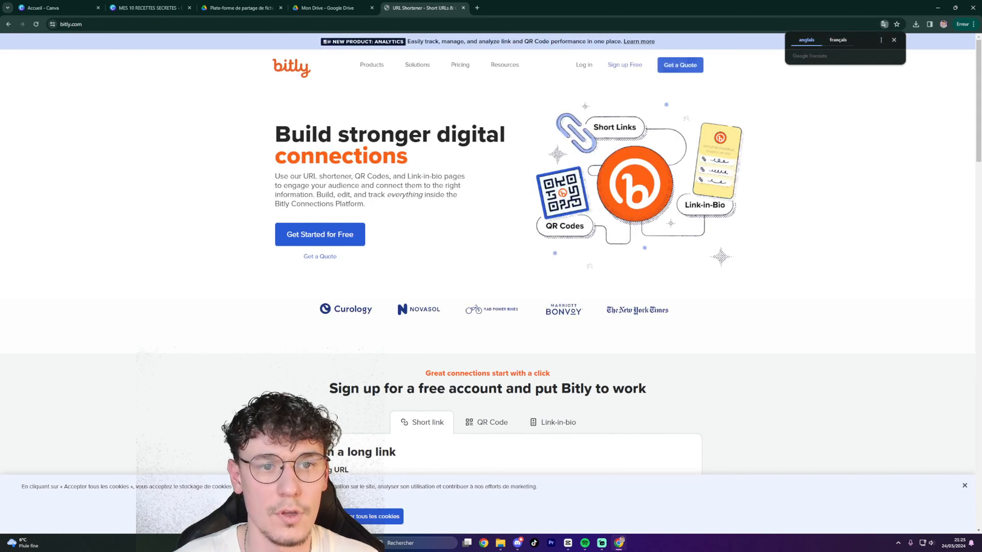
Create a free-plan Bitly account and bring up the Create new link form.
click(327, 234)
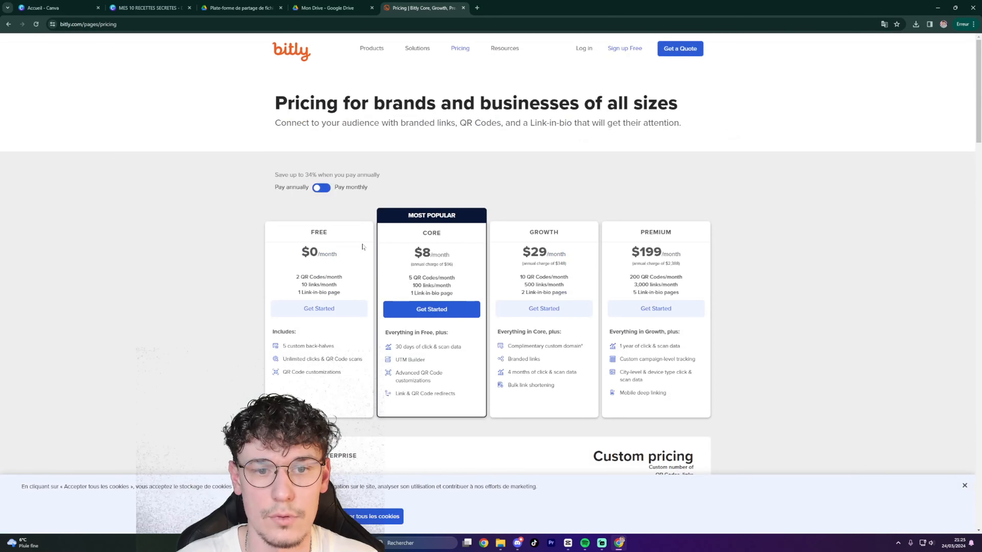
scroll(326, 228, down, 3)
click(311, 192)
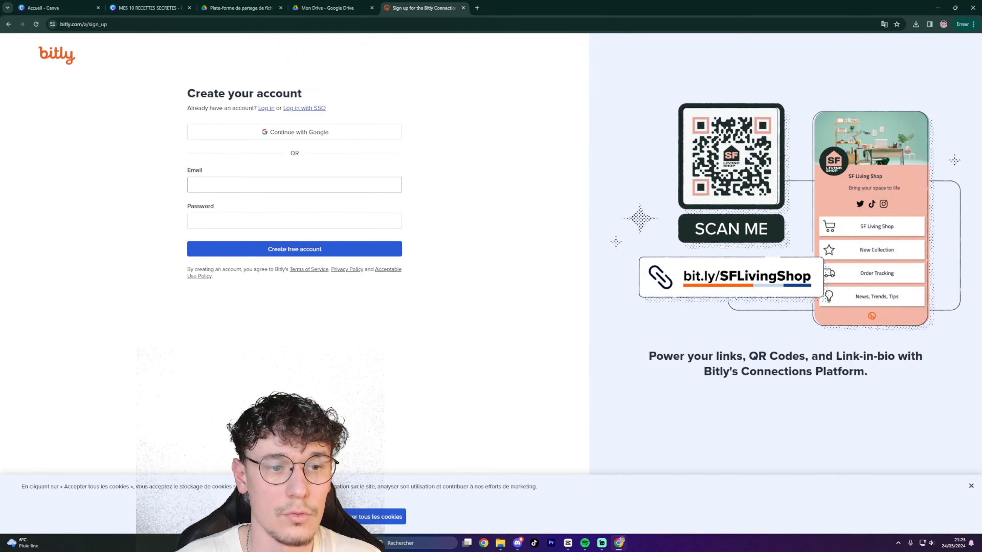
click(301, 185)
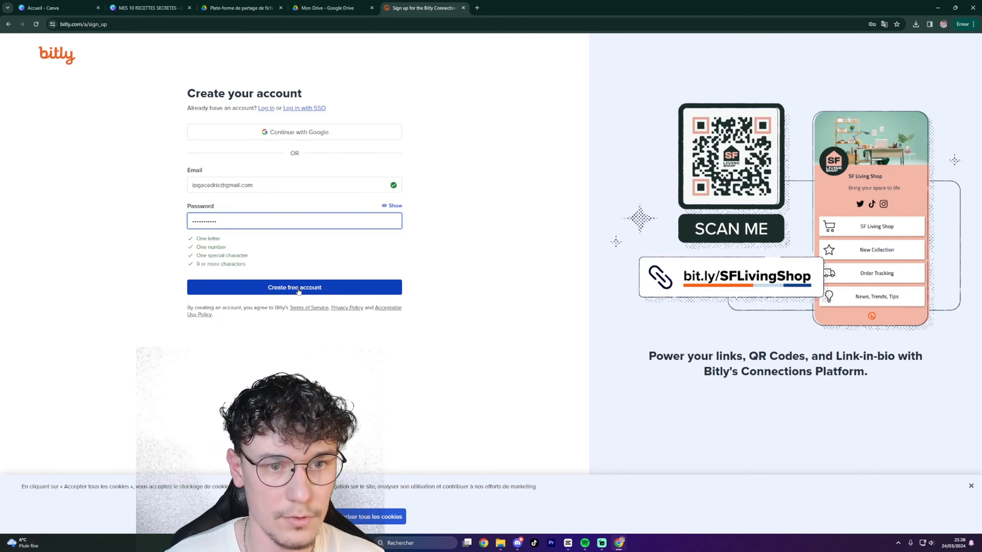
click(298, 288)
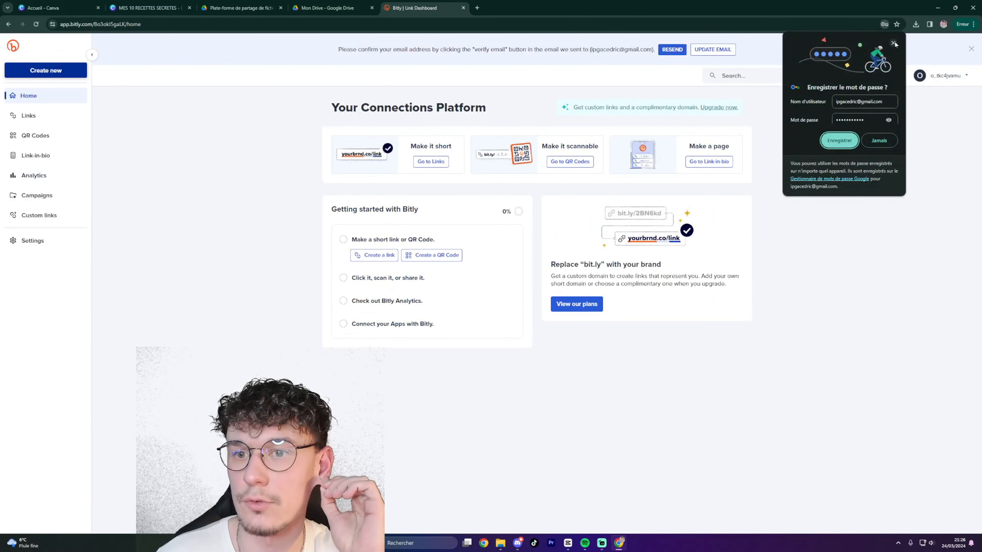
click(893, 43)
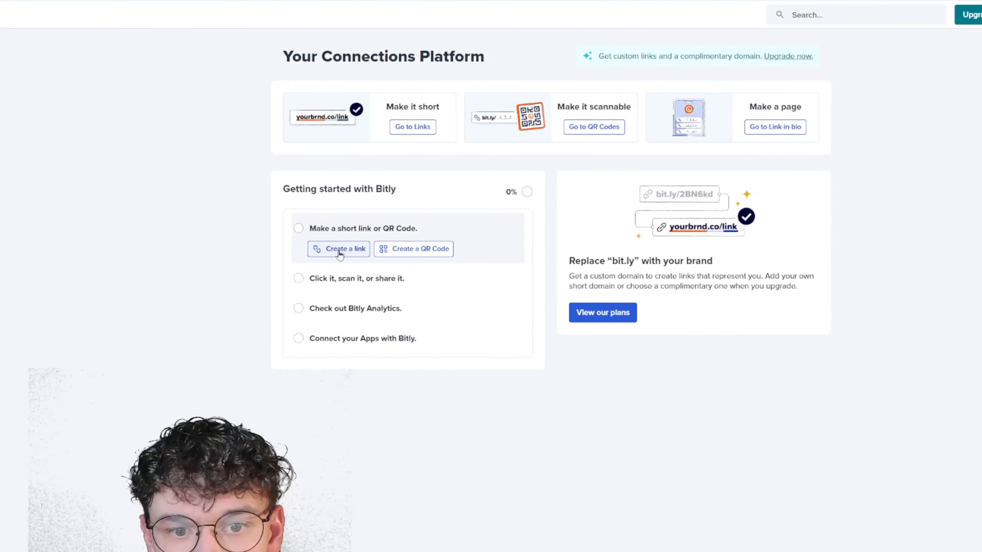
click(339, 252)
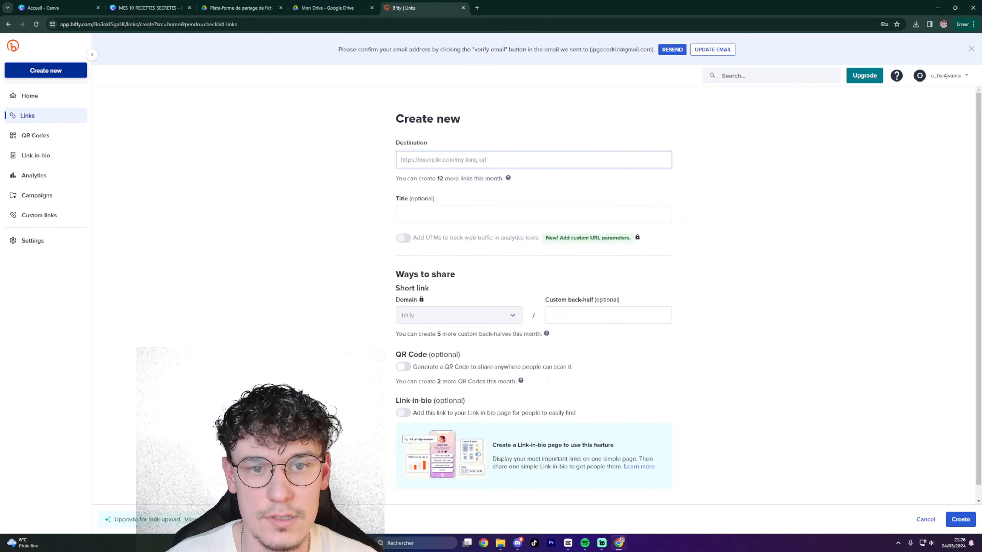
key(ctrl+v)
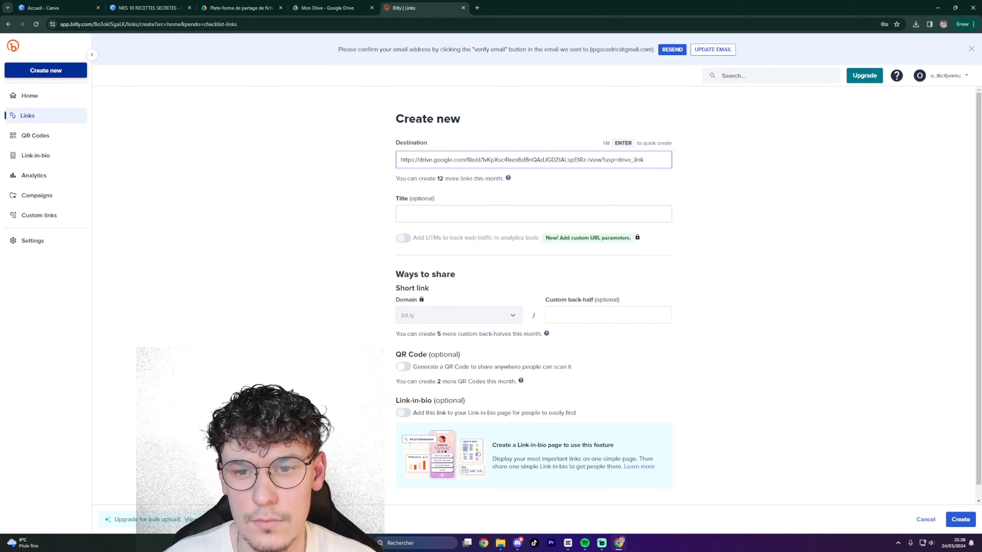
key(Return)
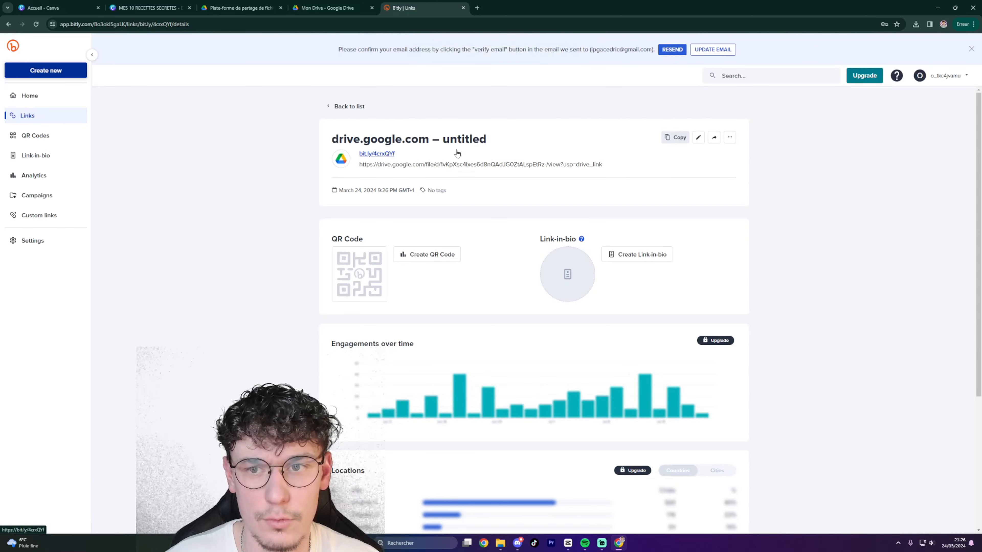
click(695, 137)
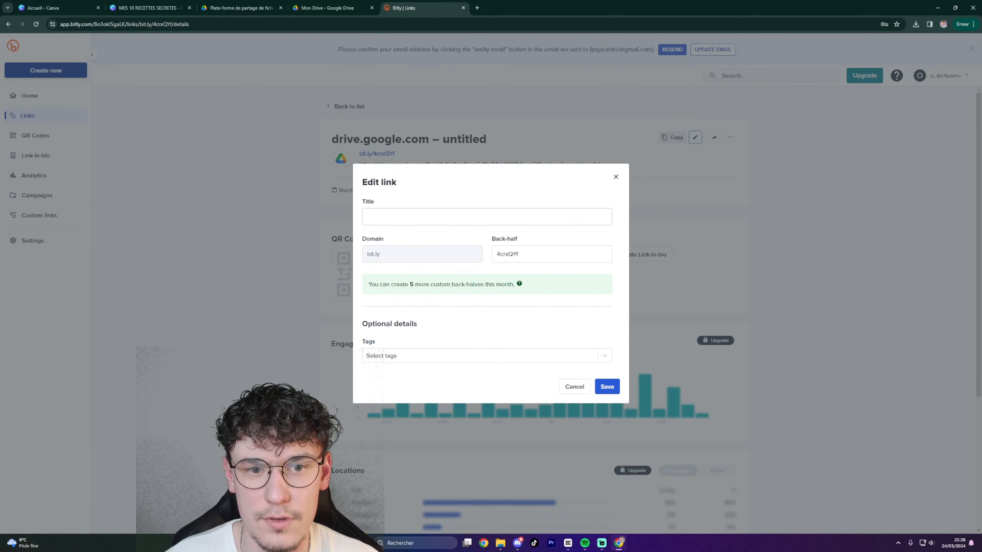
click(487, 217)
key(Tab)
text(ip)
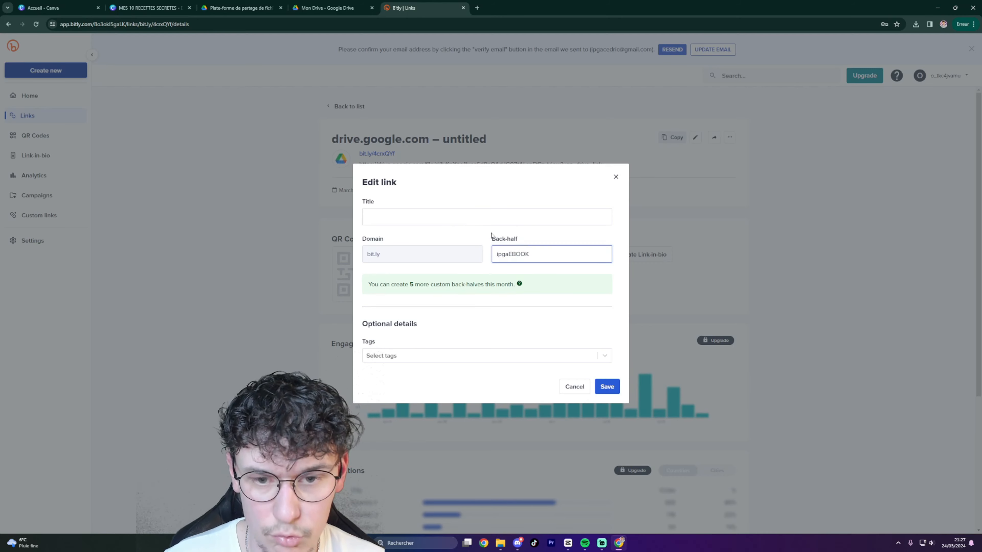
click(606, 387)
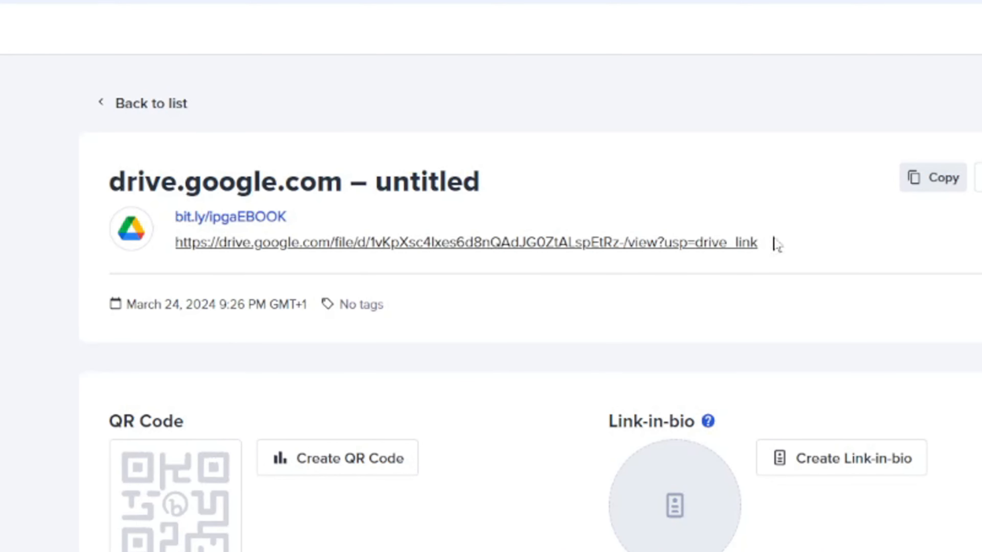
click(935, 183)
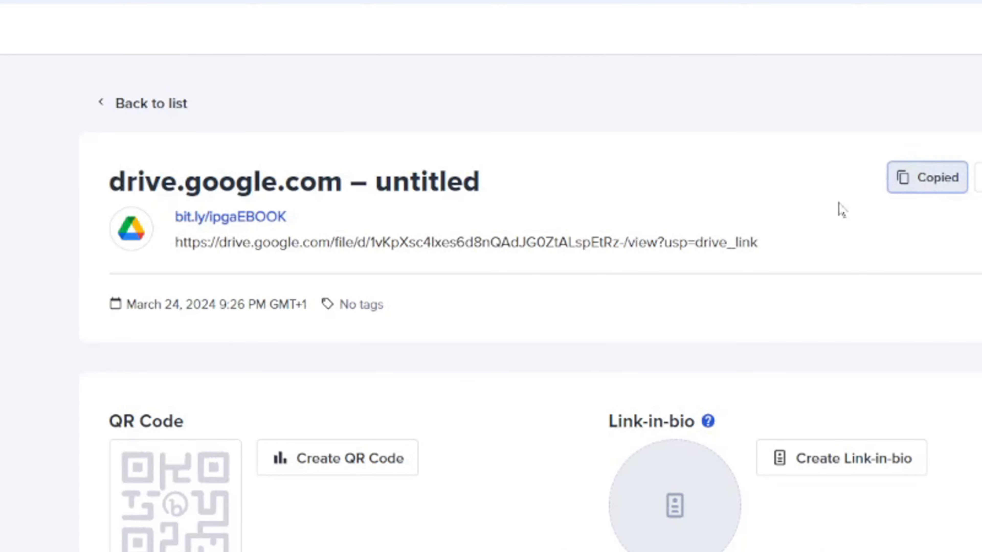